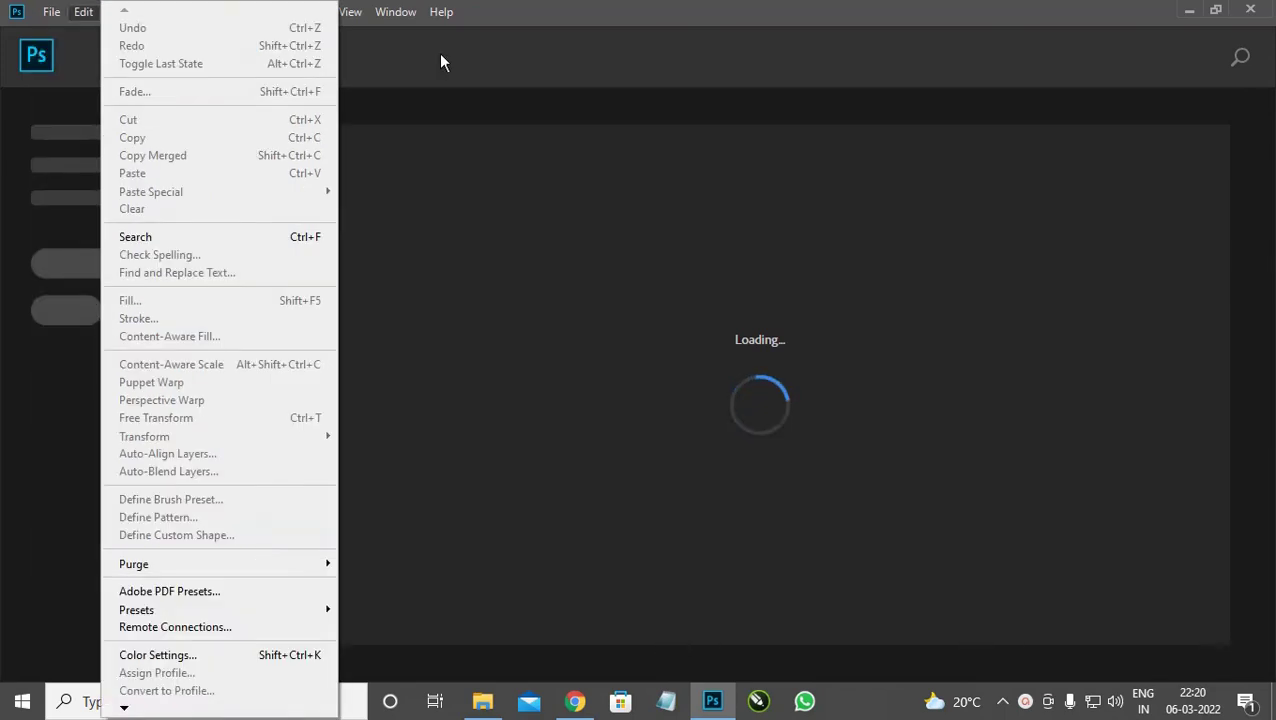
- Create a new document from the saved Square preset, 1000 x 1000 px at 300 ppi in RGB Color
{"action": "left_click", "coordinate": [421, 10]}
{"action": "left_click", "coordinate": [58, 14]}
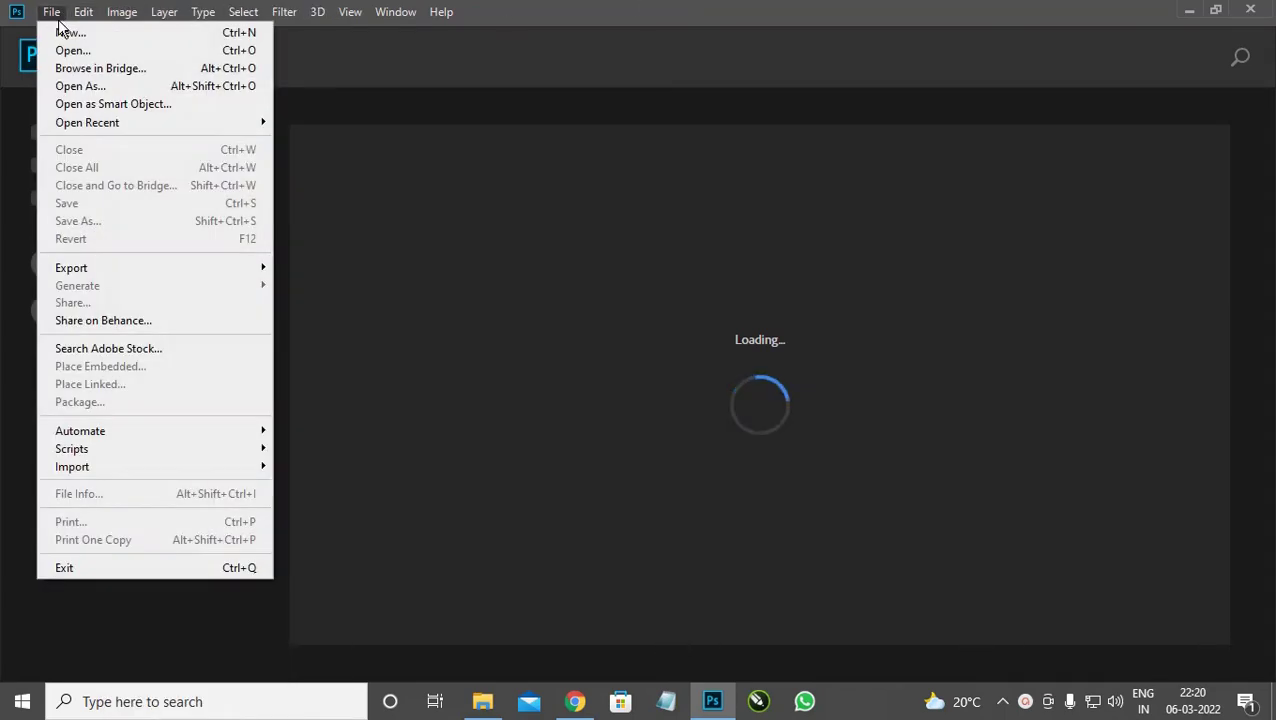
{"action": "left_click", "coordinate": [63, 32]}
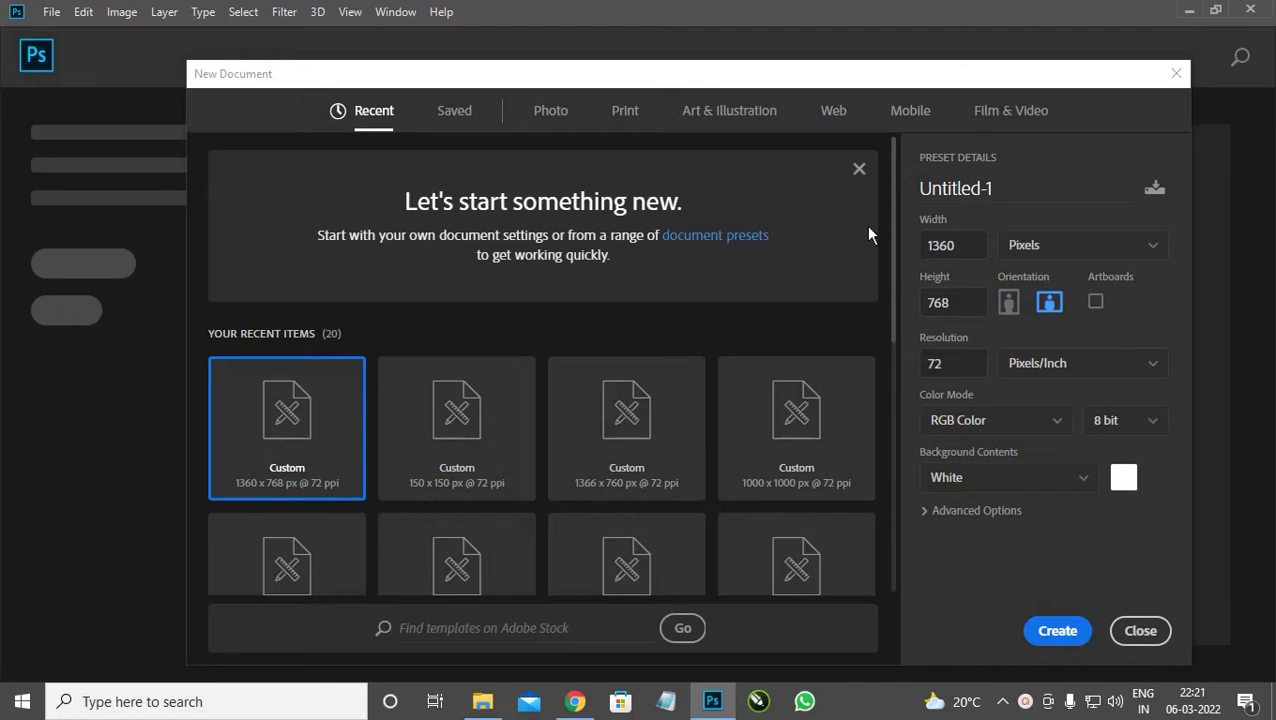
{"action": "left_click", "coordinate": [459, 118]}
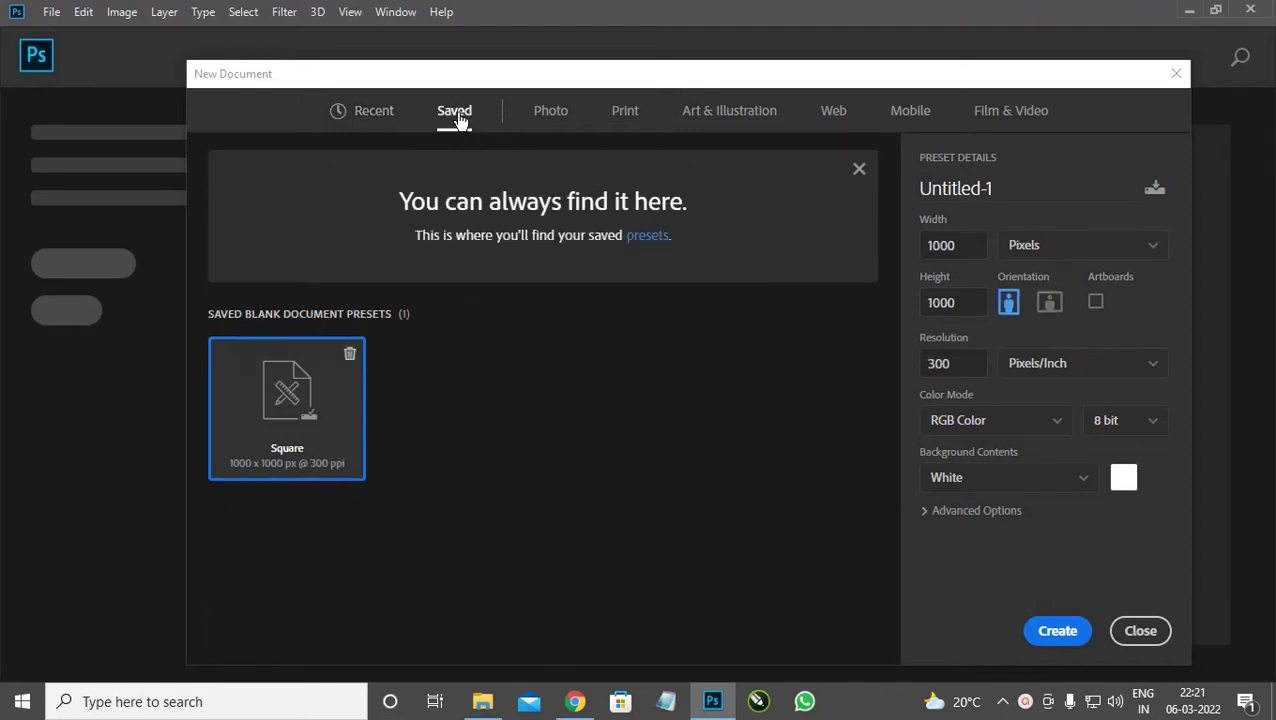
{"action": "left_click", "coordinate": [369, 116]}
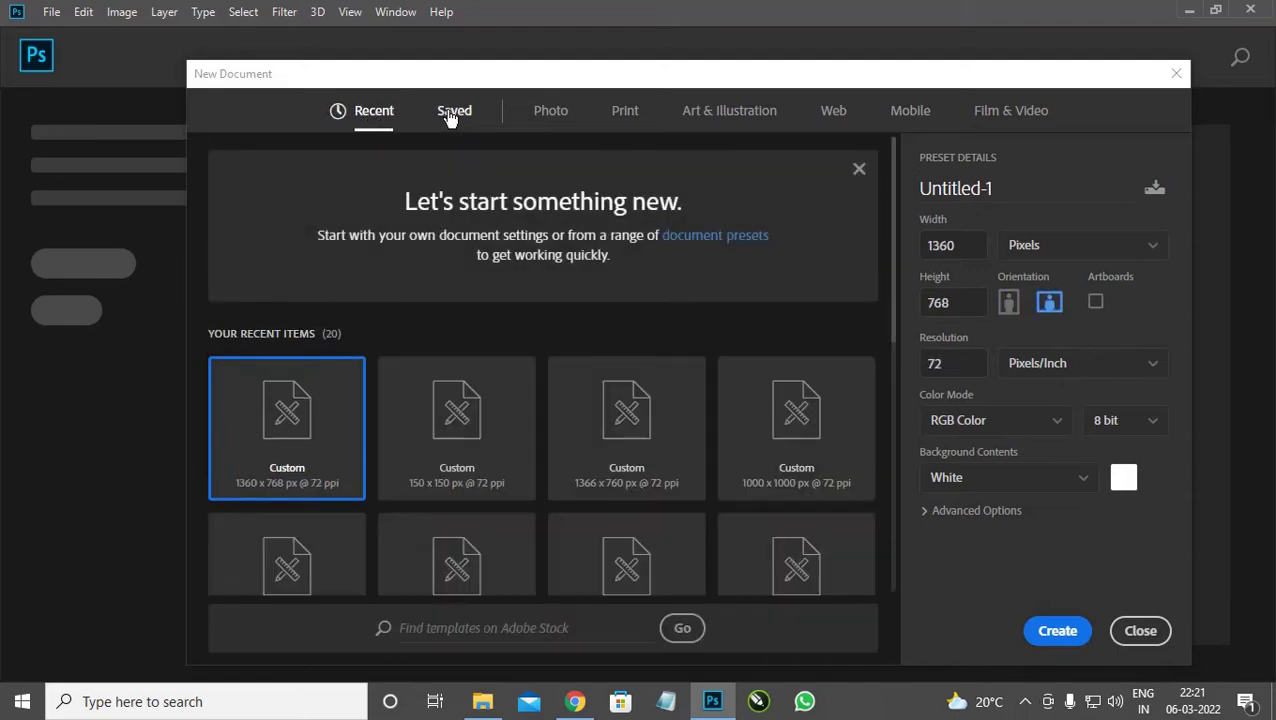
{"action": "left_click", "coordinate": [452, 118]}
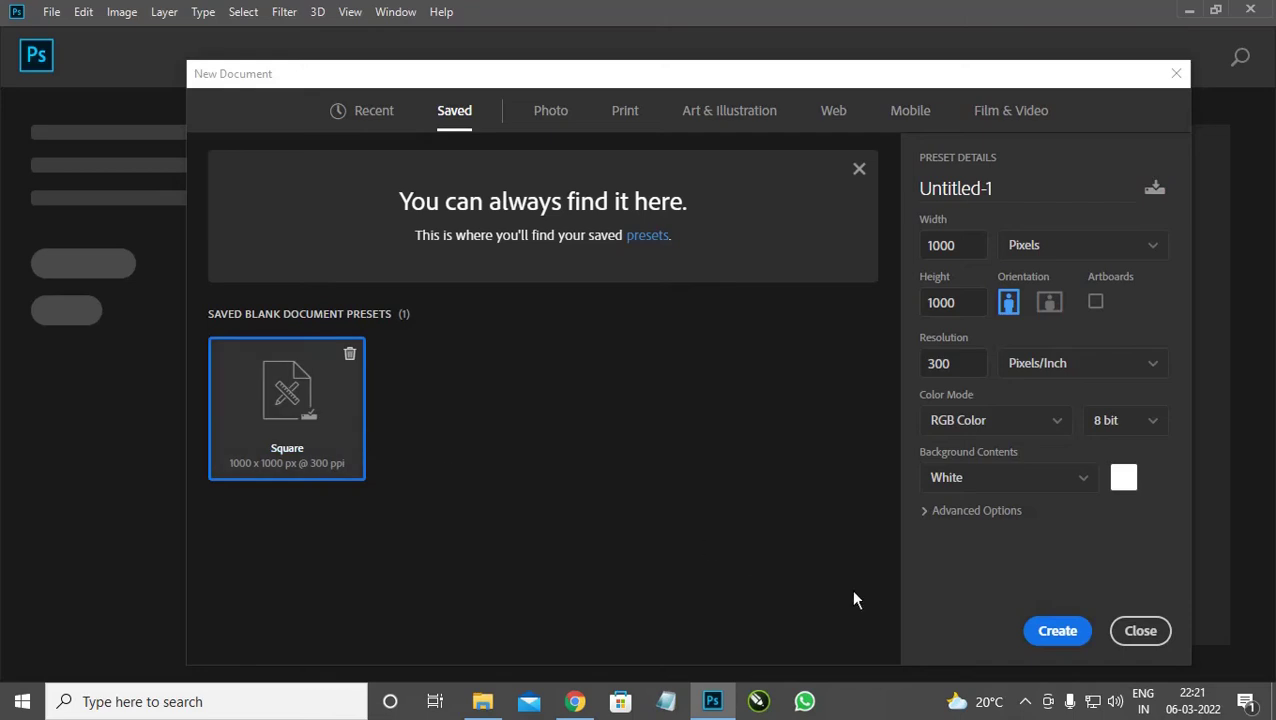
{"action": "left_click", "coordinate": [1075, 636]}
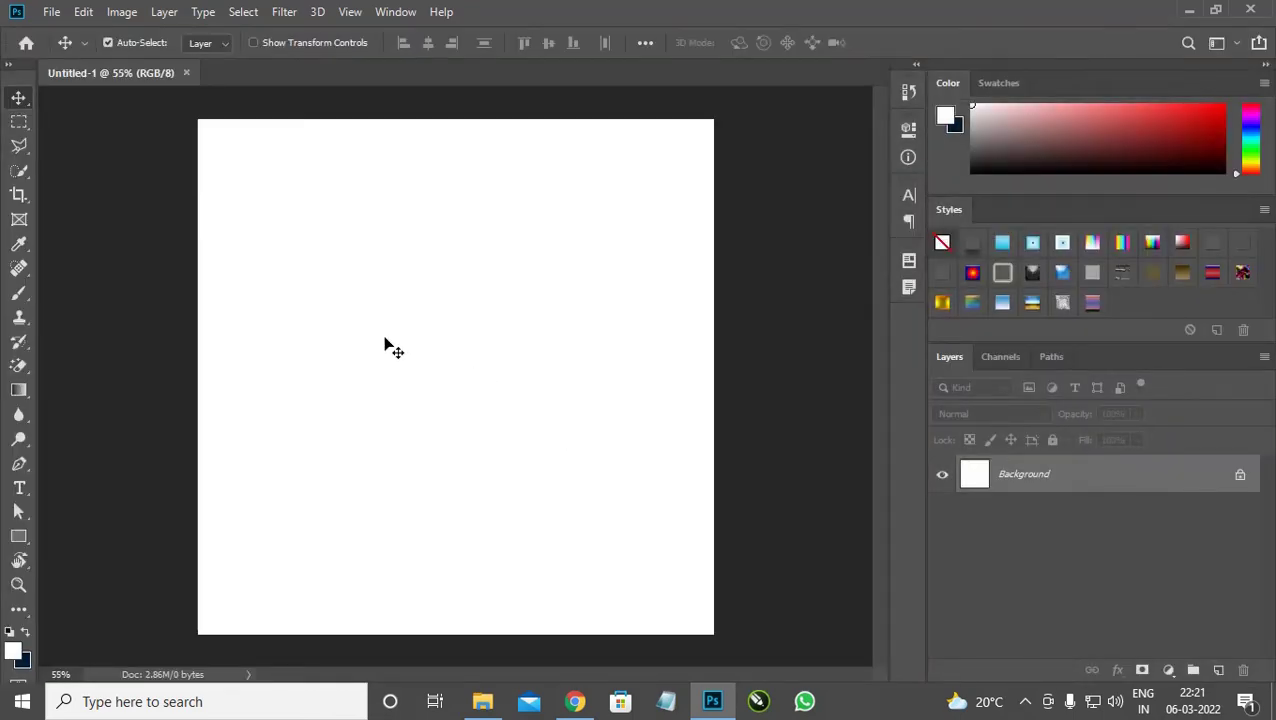
{"action": "scroll", "coordinate": [386, 345], "scroll_direction": "up", "scroll_amount": 1}
{"action": "scroll", "coordinate": [369, 360], "scroll_direction": "down", "scroll_amount": 1}
{"action": "left_click", "coordinate": [23, 486]}
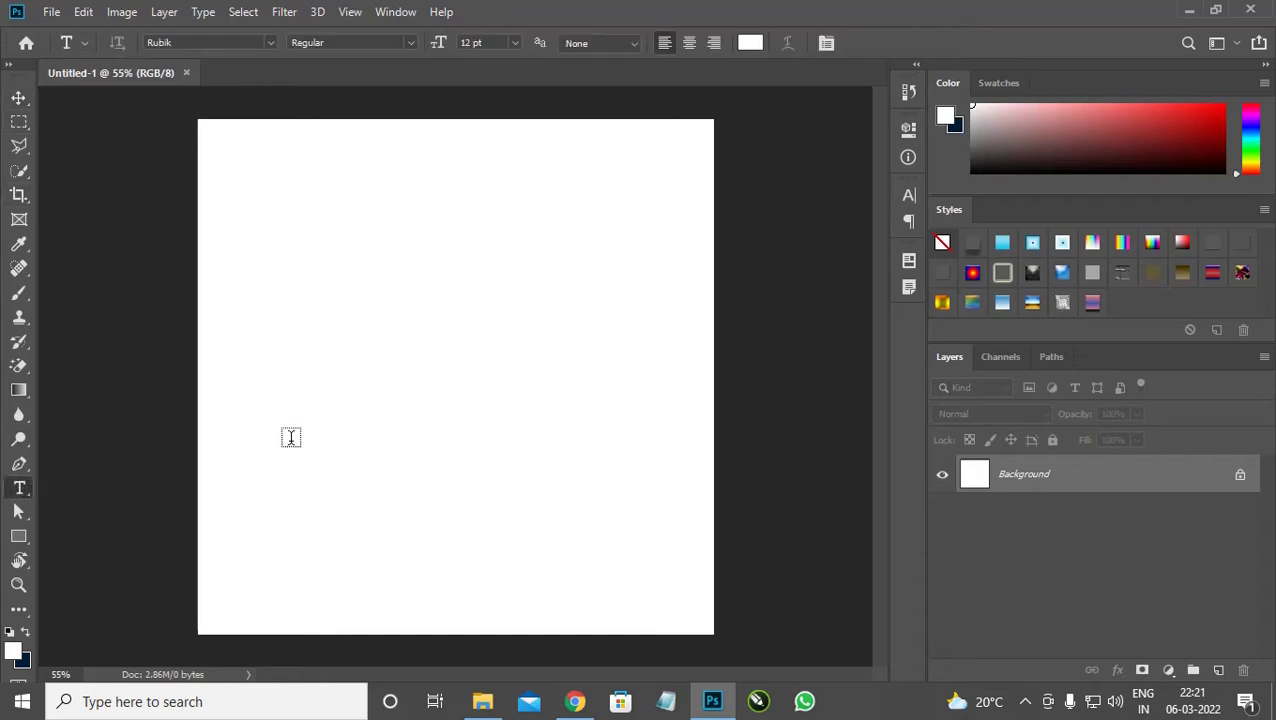
{"action": "left_click", "coordinate": [18, 98]}
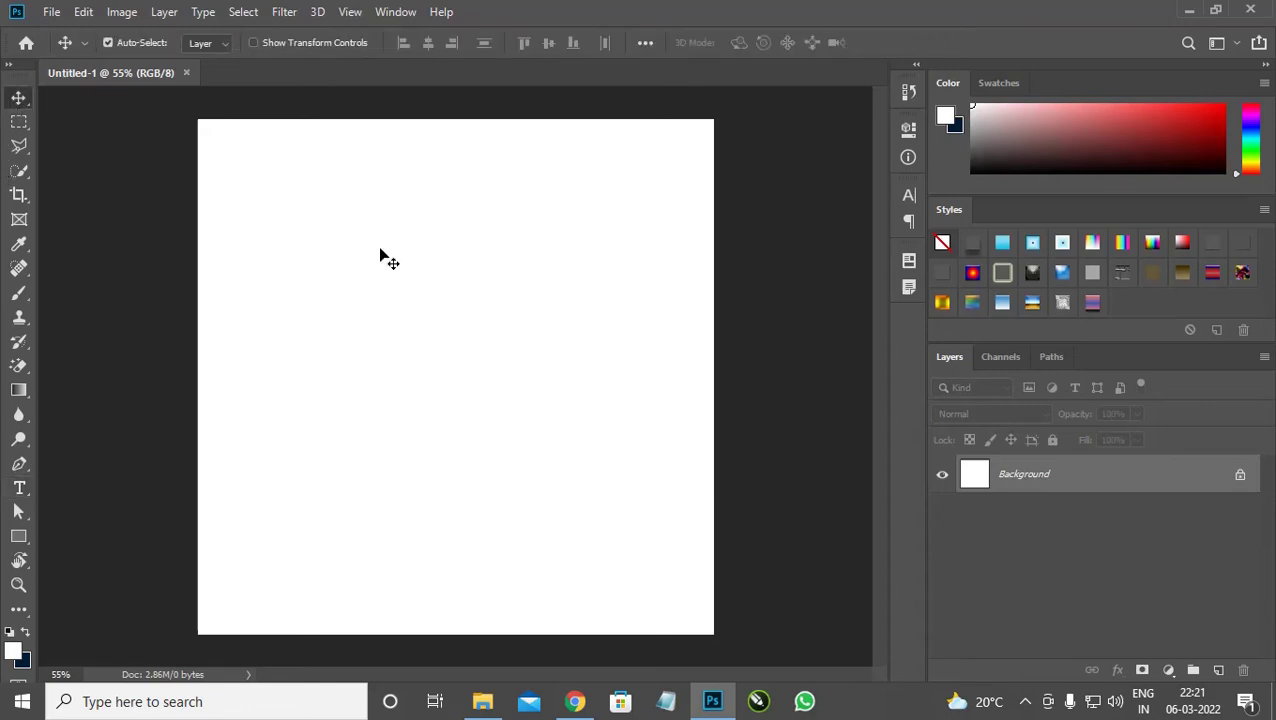
{"action": "left_click", "coordinate": [19, 122]}
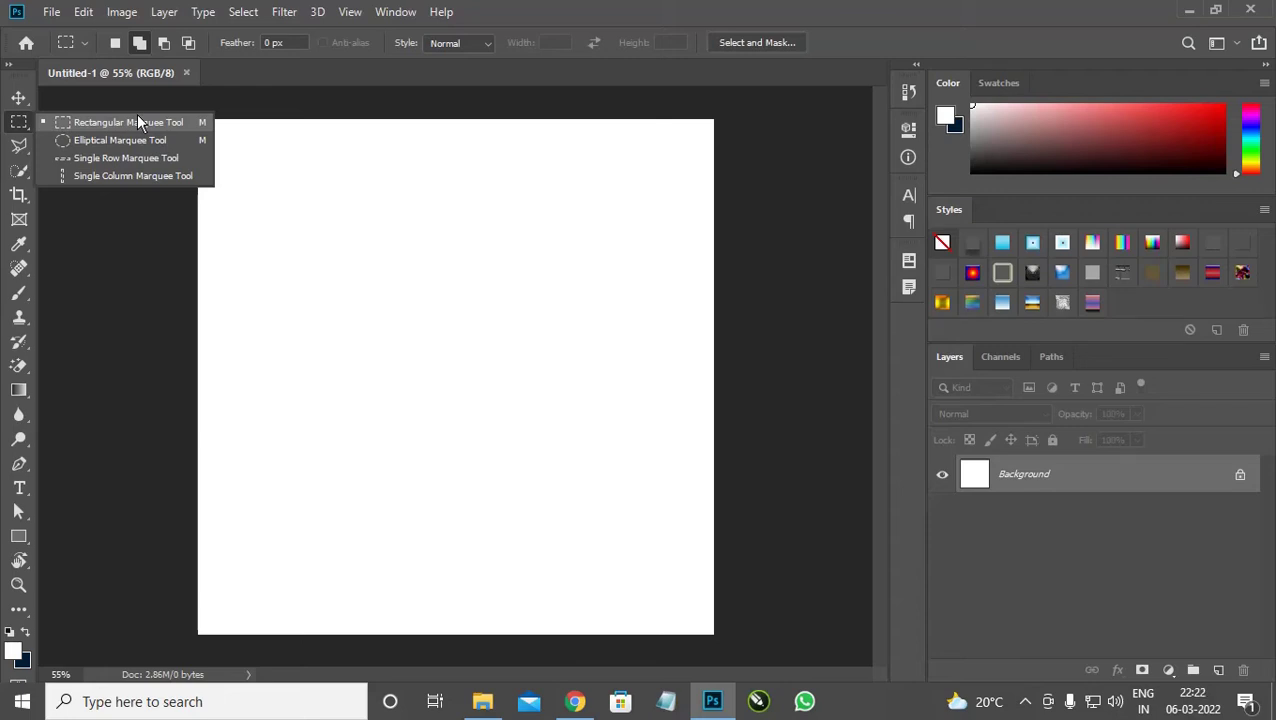
{"action": "left_click", "coordinate": [18, 104]}
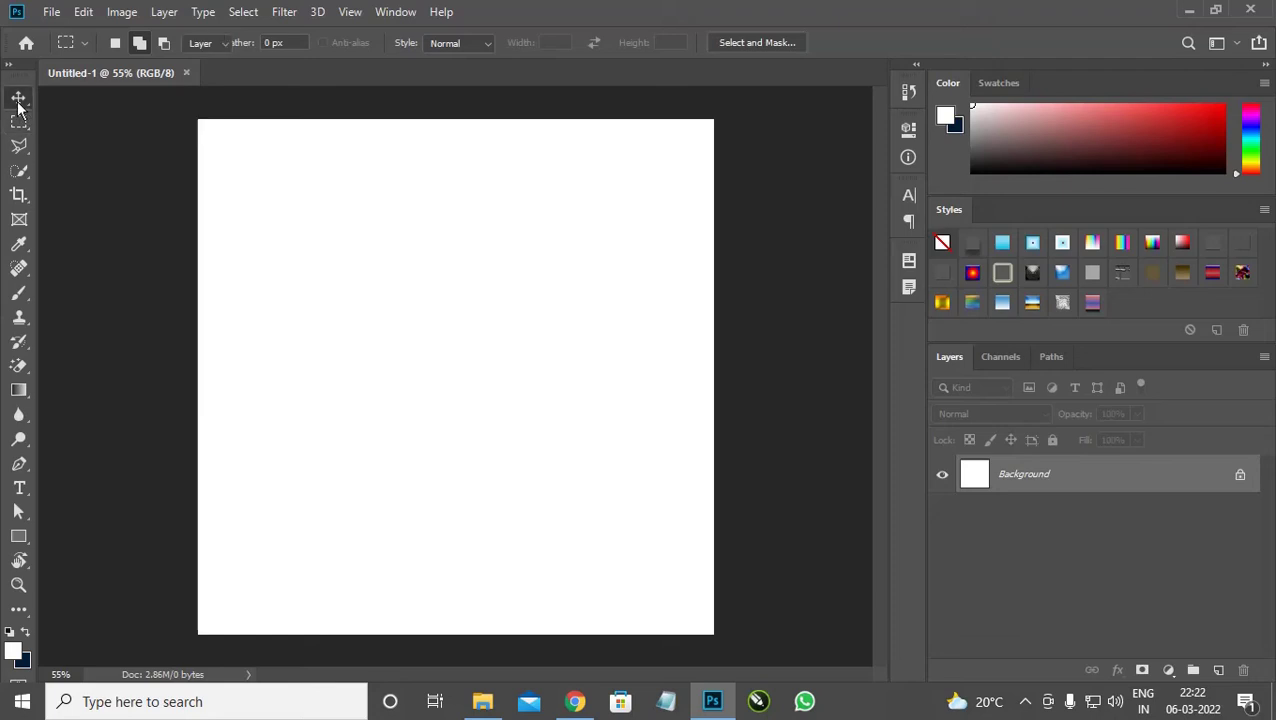
{"action": "left_click", "coordinate": [18, 170]}
{"action": "left_click", "coordinate": [18, 97]}
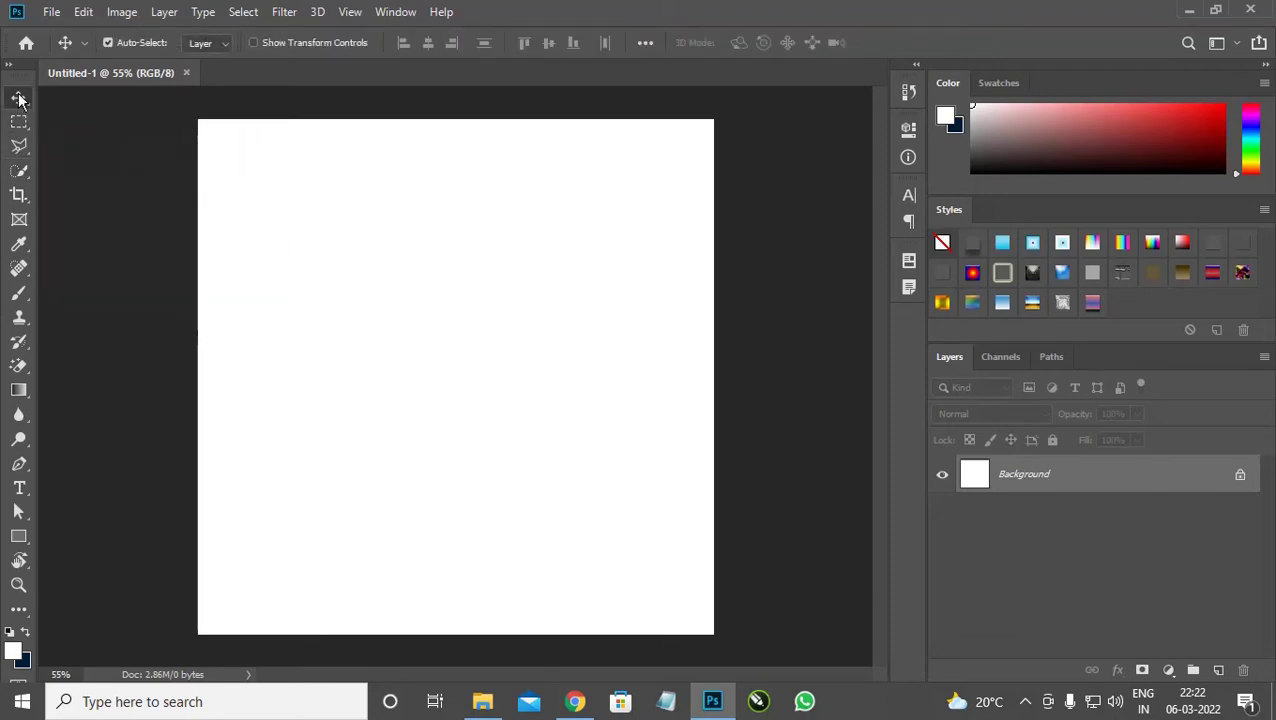
- Select four stacked horizontal strips across the canvas with the Rectangular Marquee tool in add mode, and clear the selection
{"action": "left_click", "coordinate": [15, 123]}
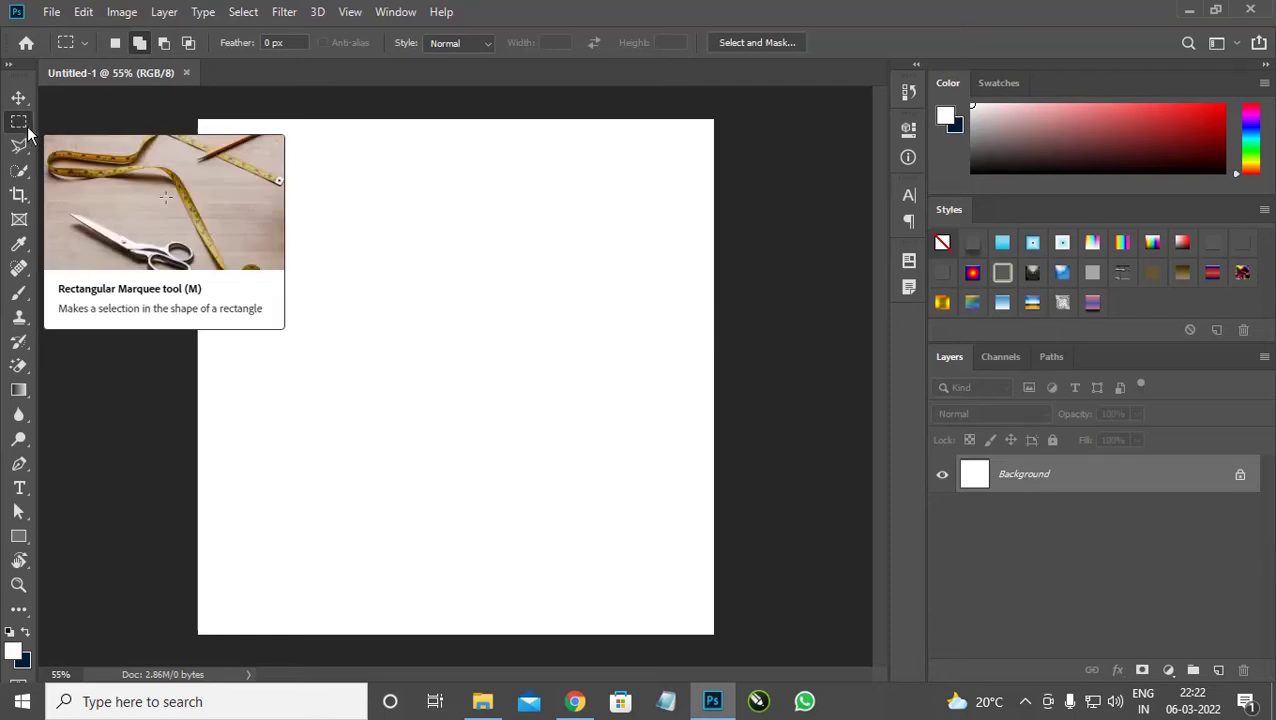
{"action": "left_click", "coordinate": [28, 133]}
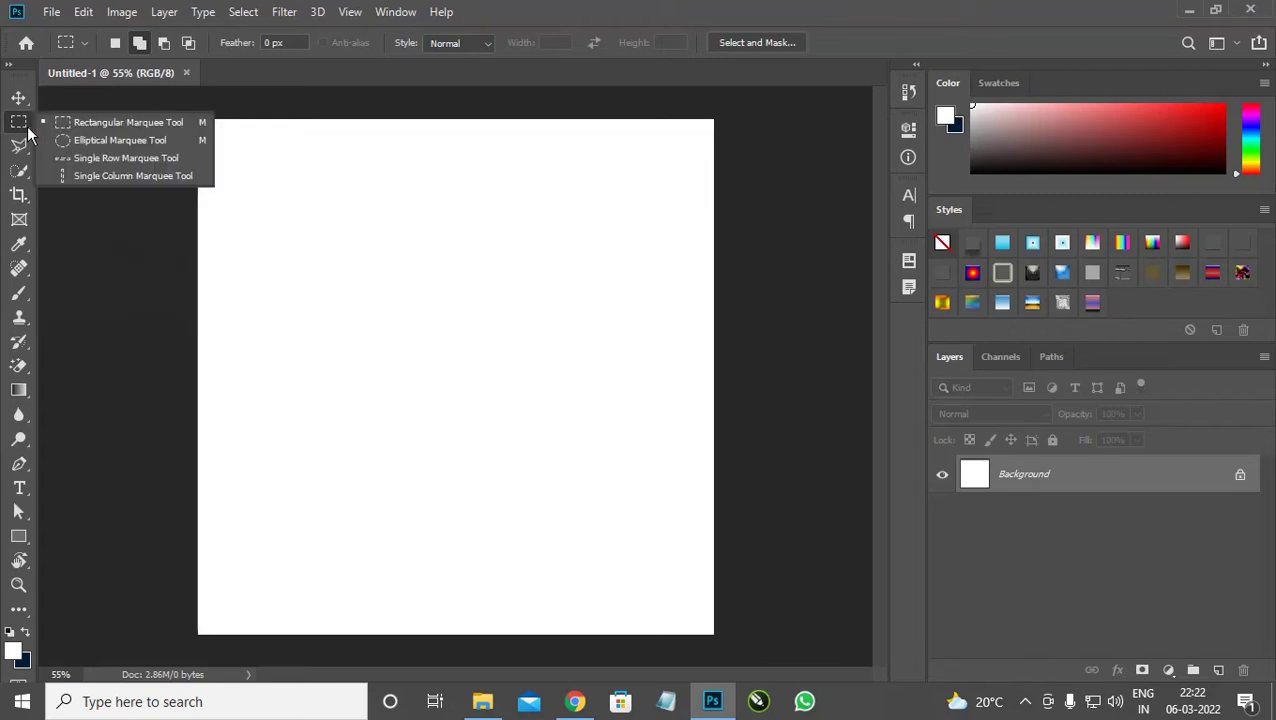
{"action": "left_click", "coordinate": [112, 122]}
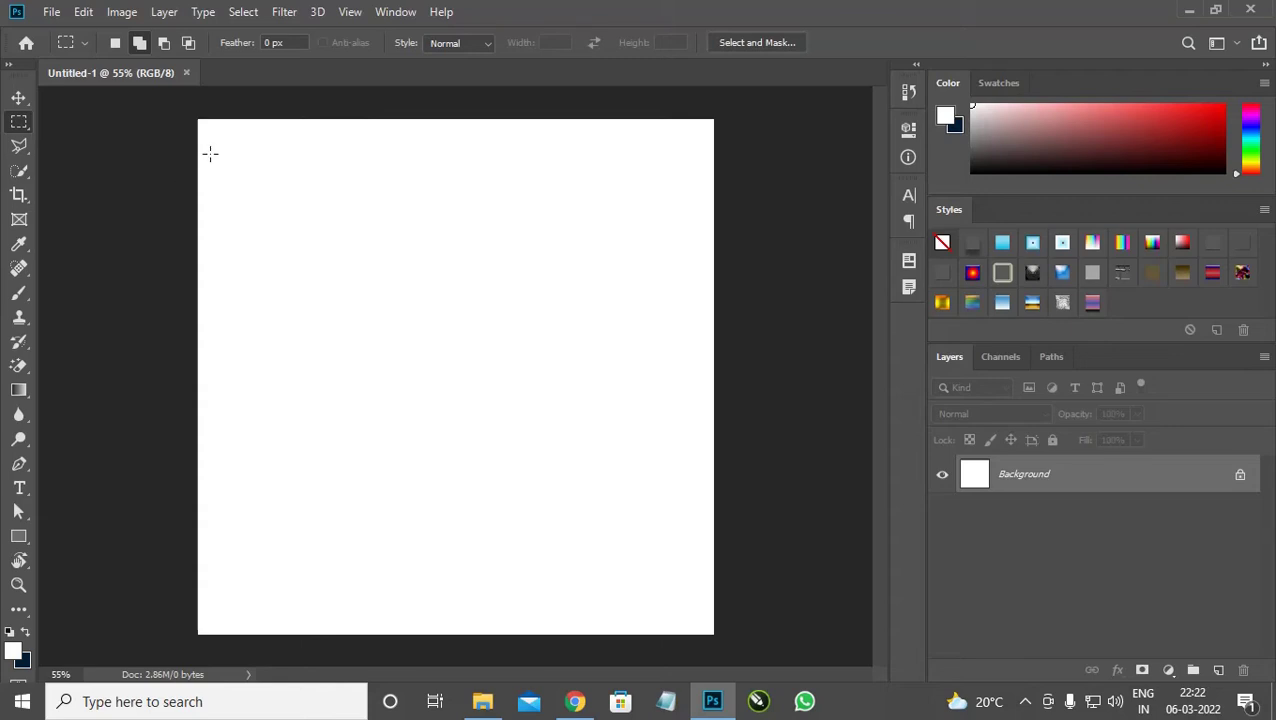
{"action": "left_click_drag", "start_coordinate": [210, 154], "coordinate": [716, 240]}
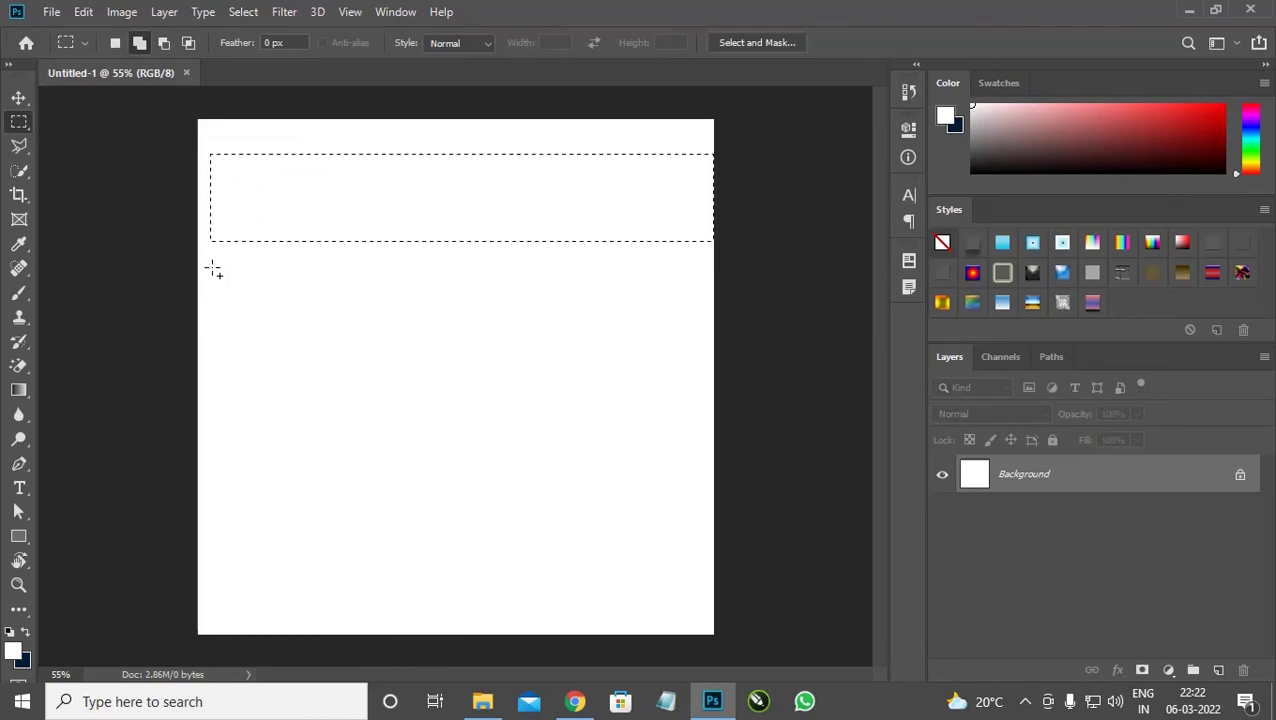
{"action": "left_click_drag", "start_coordinate": [212, 266], "coordinate": [719, 355]}
{"action": "left_click_drag", "start_coordinate": [210, 387], "coordinate": [714, 470]}
{"action": "left_click_drag", "start_coordinate": [205, 509], "coordinate": [718, 596]}
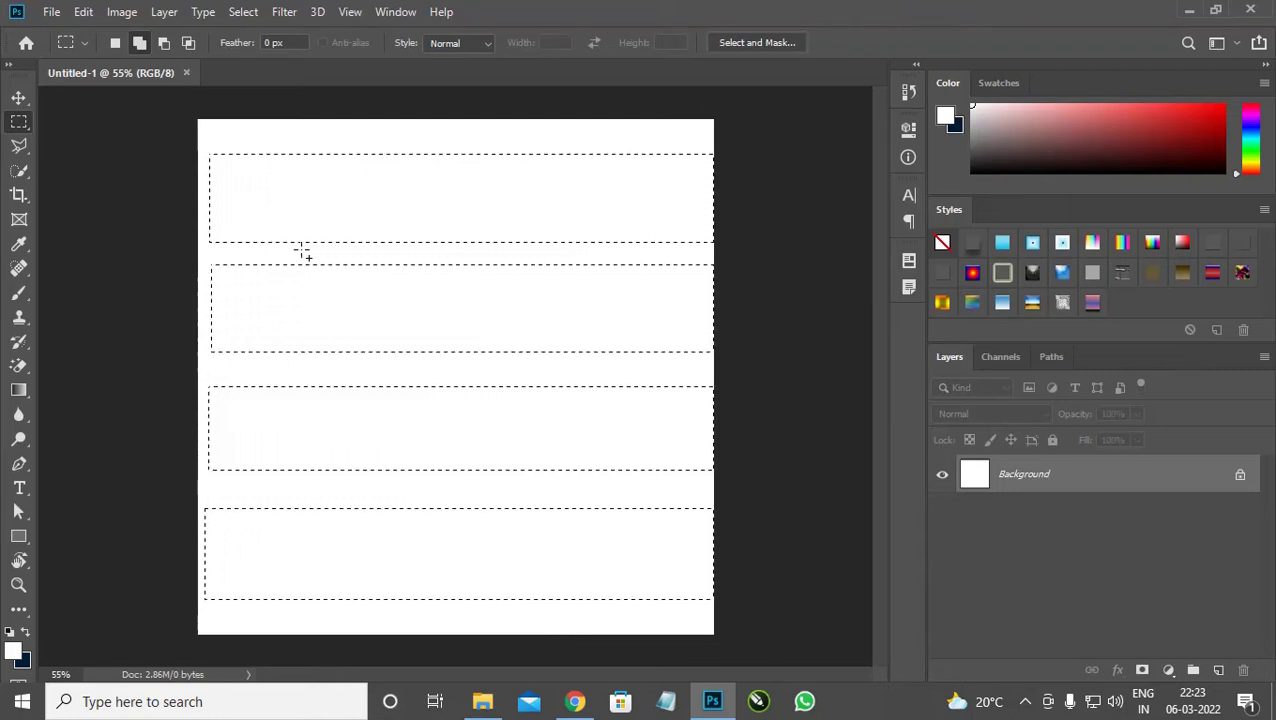
{"action": "left_click", "coordinate": [18, 97]}
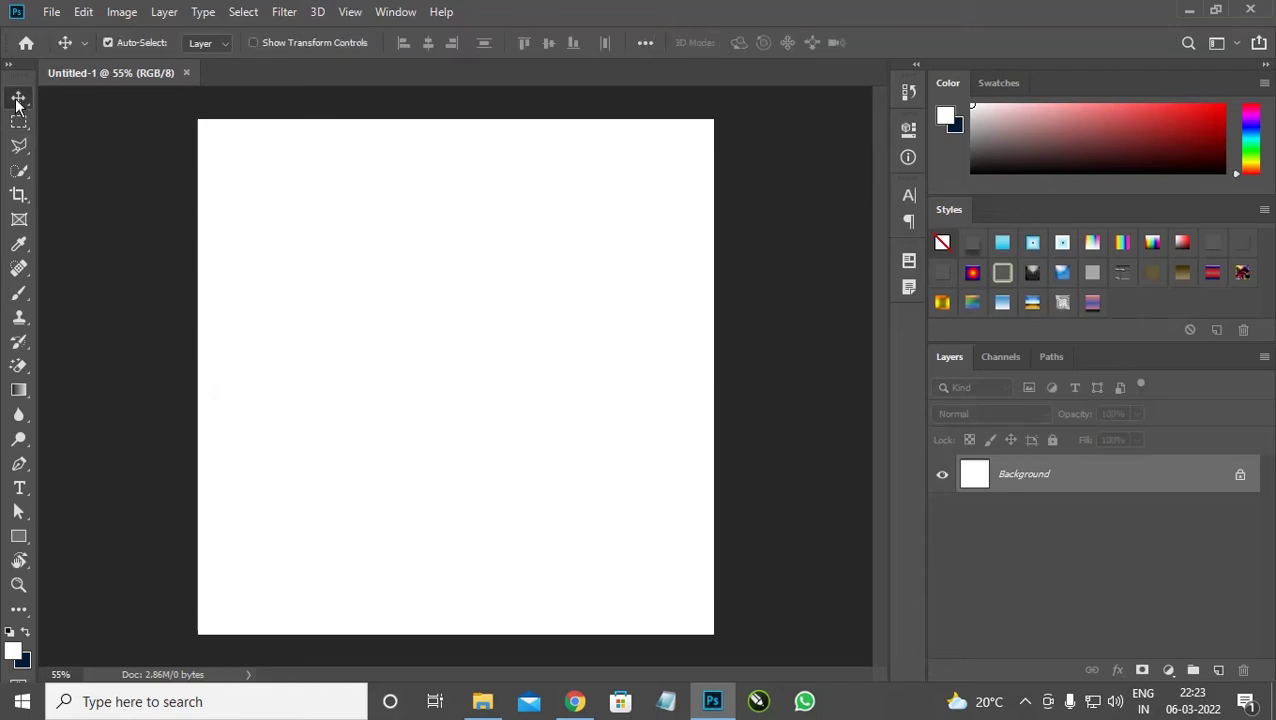
- Try out separate wide rectangular selections across the canvas with the Rectangular Marquee tool in New Selection mode
{"action": "left_click", "coordinate": [19, 121]}
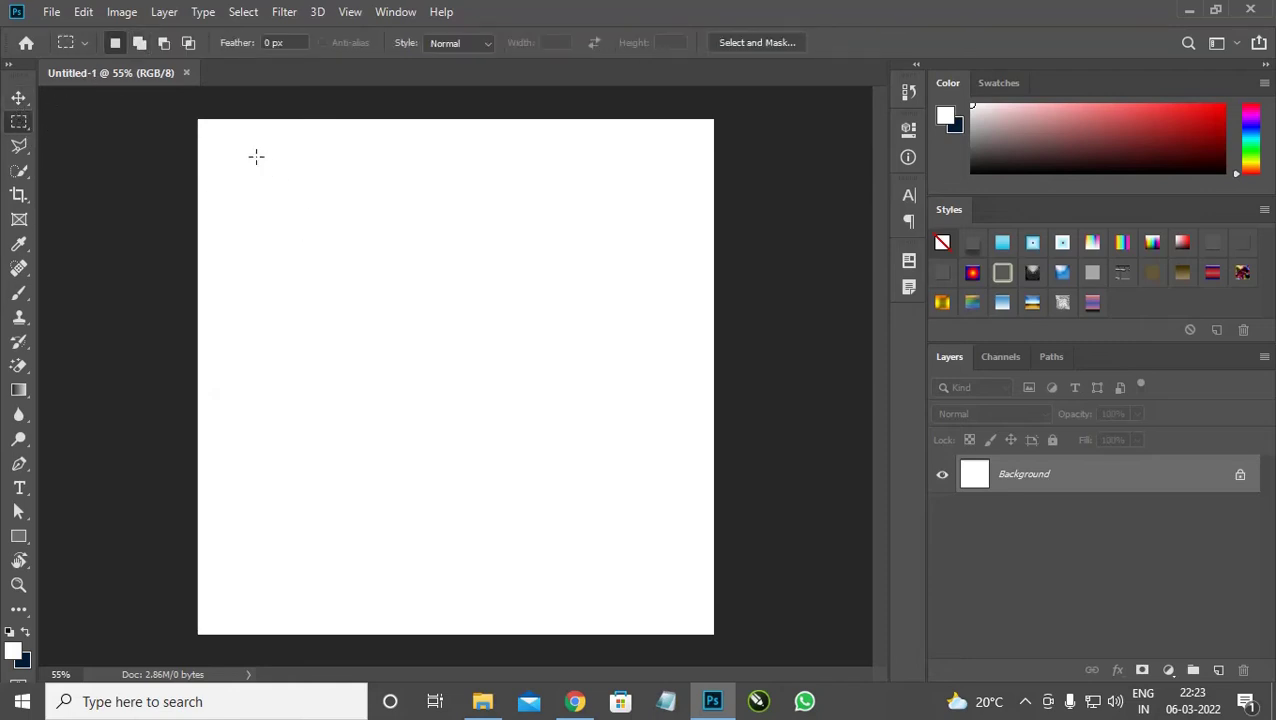
{"action": "left_click_drag", "start_coordinate": [223, 163], "coordinate": [711, 235]}
{"action": "left_click_drag", "start_coordinate": [225, 262], "coordinate": [720, 337]}
{"action": "left_click_drag", "start_coordinate": [228, 369], "coordinate": [720, 447]}
{"action": "left_click_drag", "start_coordinate": [233, 348], "coordinate": [718, 277]}
- Select a wide strip near the canvas's upper edge and add two more strips below it to the selection
{"action": "left_click_drag", "start_coordinate": [227, 132], "coordinate": [715, 195]}
{"action": "key", "text": "shift"}
{"action": "key", "text": "shift"}
{"action": "key", "text": "shift"}
{"action": "key", "text": "shift"}
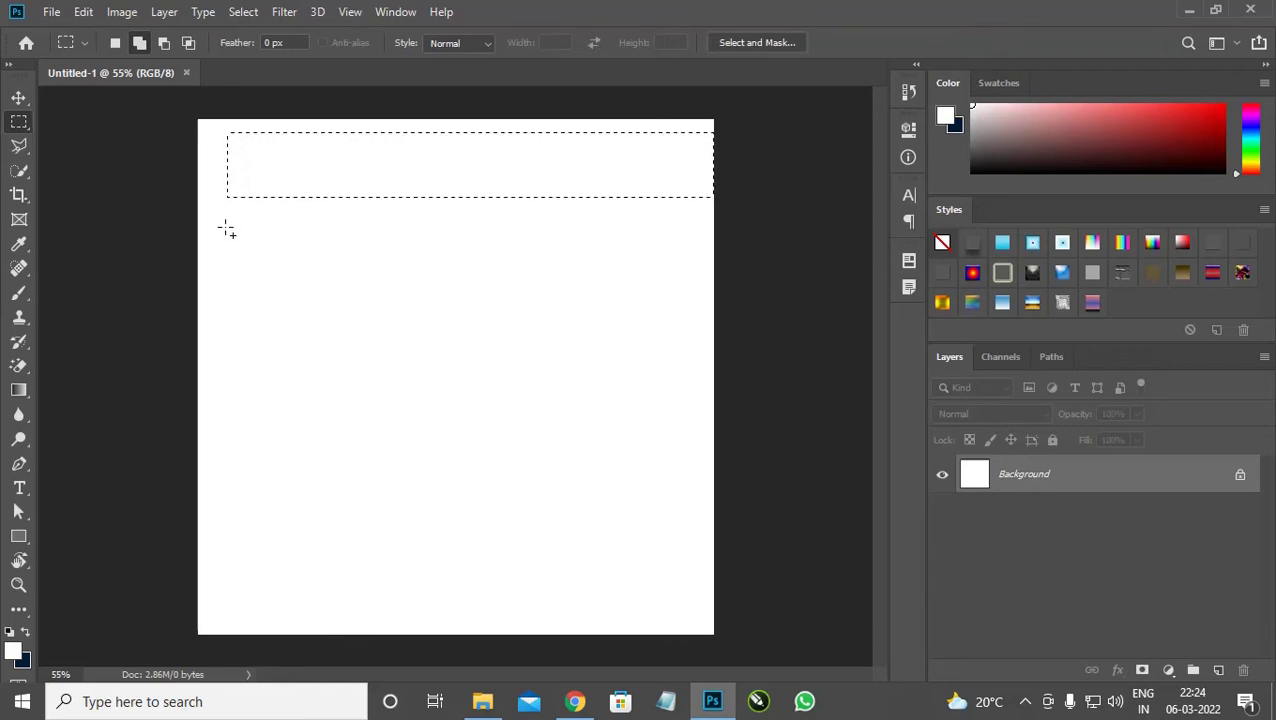
{"action": "left_click_drag", "start_coordinate": [283, 271], "coordinate": [716, 302]}
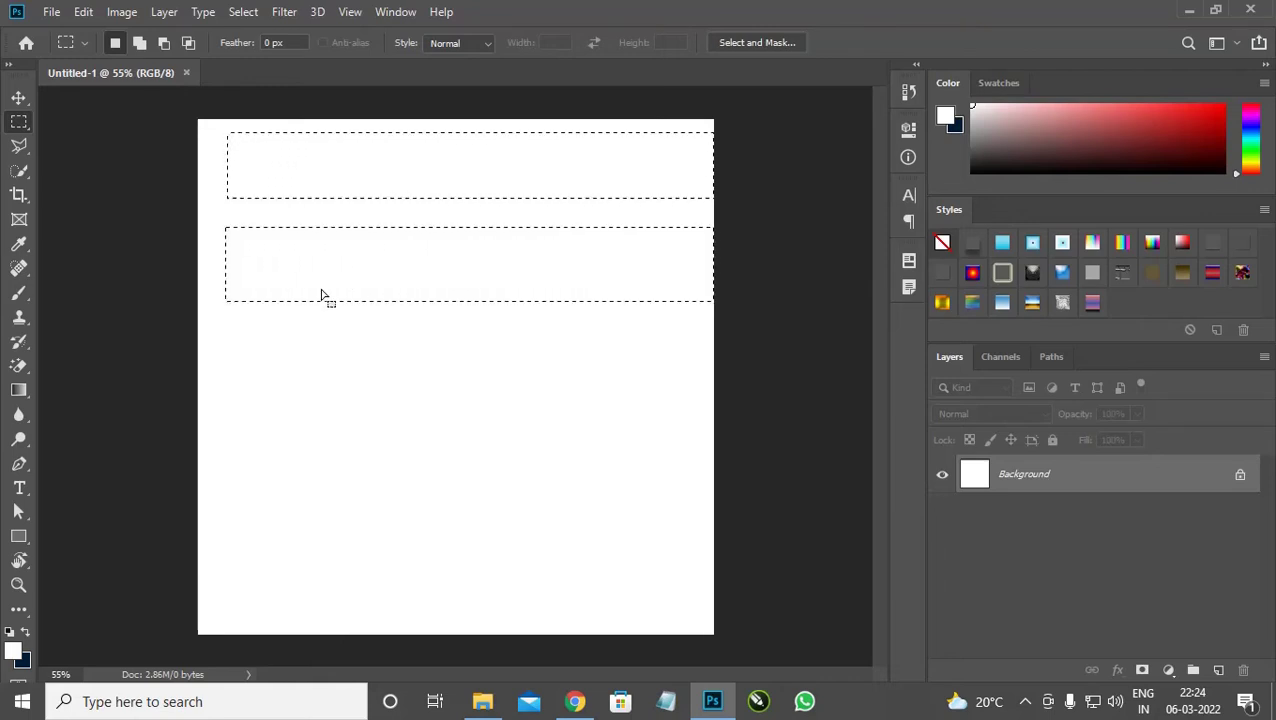
{"action": "key", "text": "shift"}
{"action": "left_click_drag", "start_coordinate": [227, 329], "coordinate": [718, 402]}
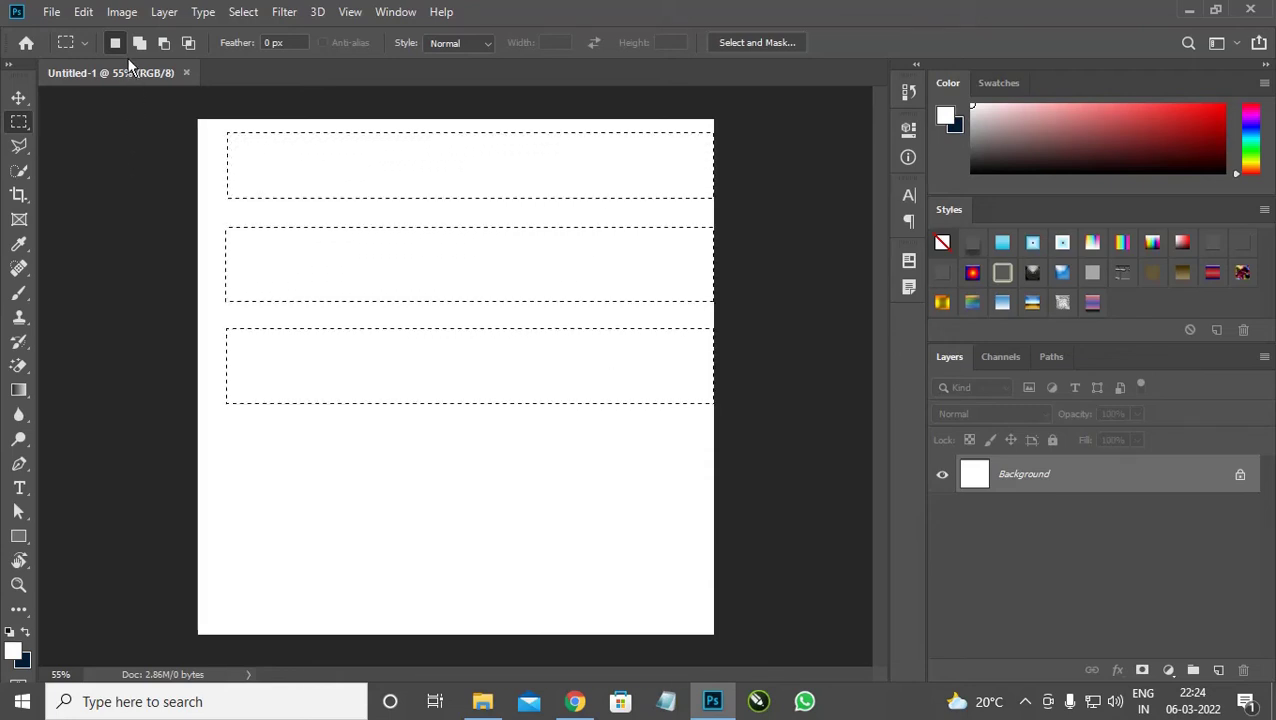
- Replace the selection with a wide strip below the canvas's middle and add three more strips stacked above it
{"action": "right_click", "coordinate": [17, 125]}
{"action": "left_click", "coordinate": [88, 123]}
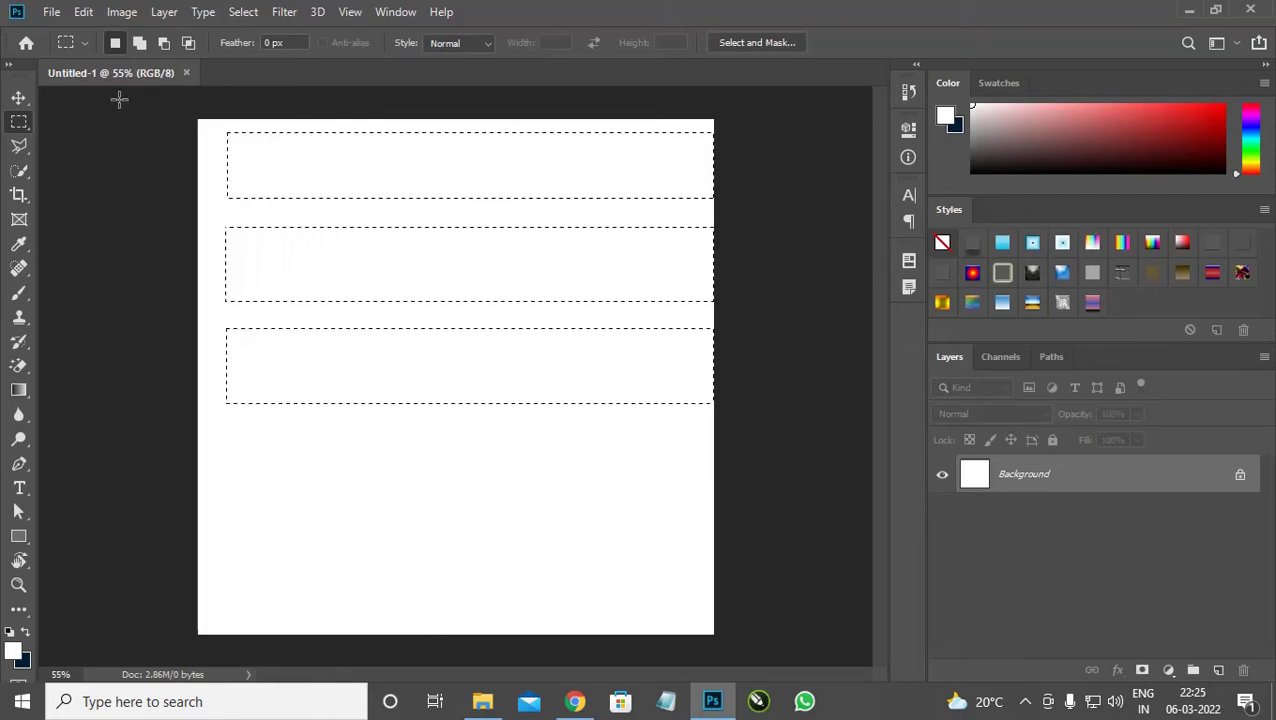
{"action": "left_click_drag", "start_coordinate": [302, 450], "coordinate": [546, 490]}
{"action": "left_click_drag", "start_coordinate": [645, 503], "coordinate": [727, 501]}
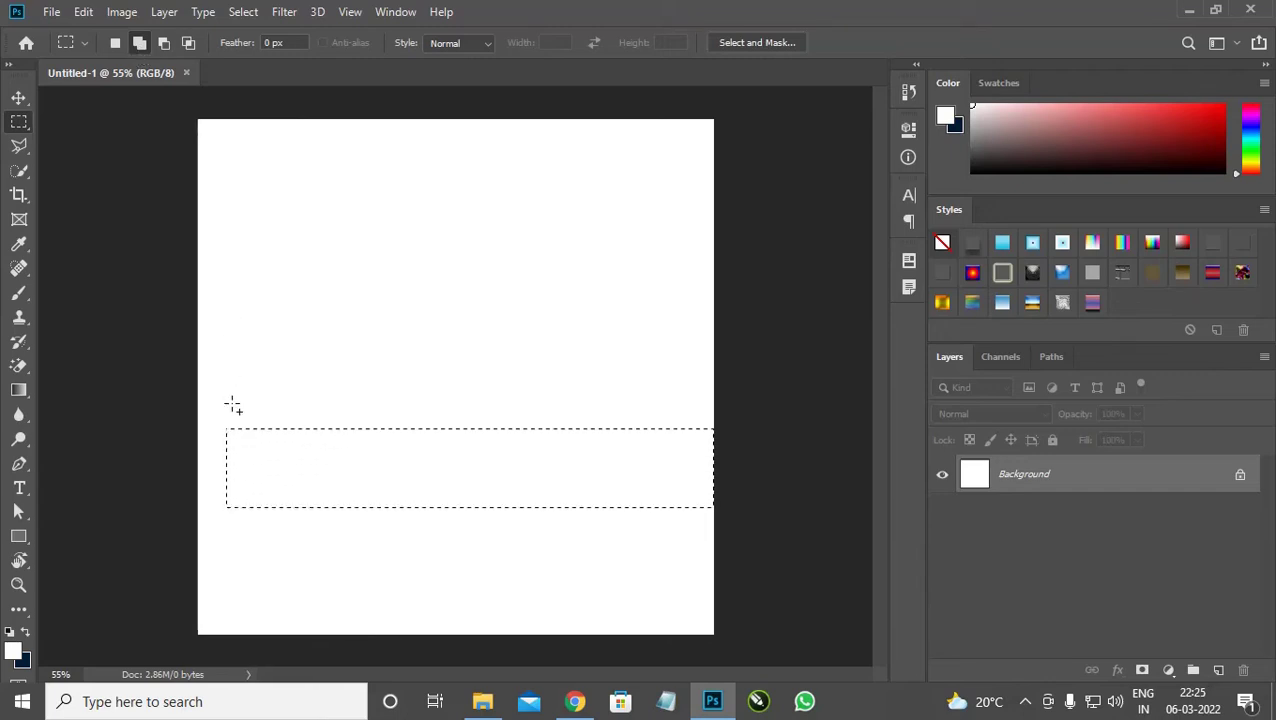
{"action": "left_click_drag", "start_coordinate": [231, 413], "coordinate": [720, 342]}
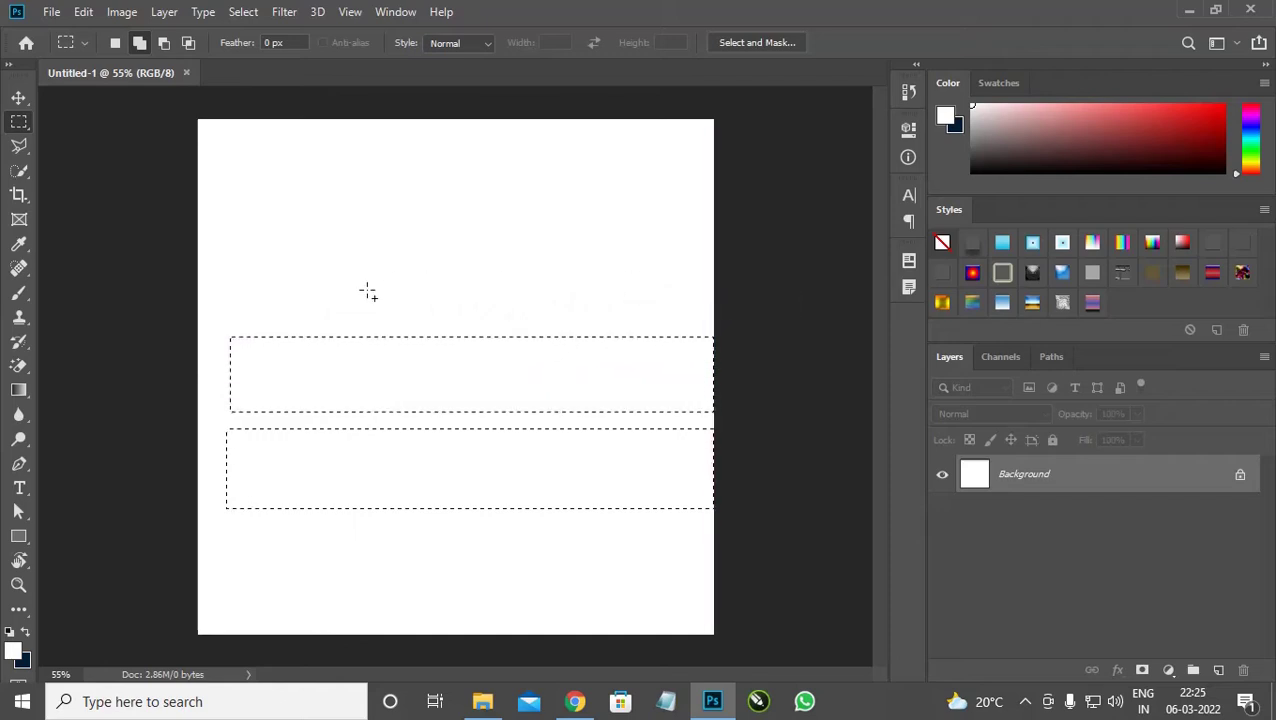
{"action": "left_click_drag", "start_coordinate": [228, 313], "coordinate": [718, 239]}
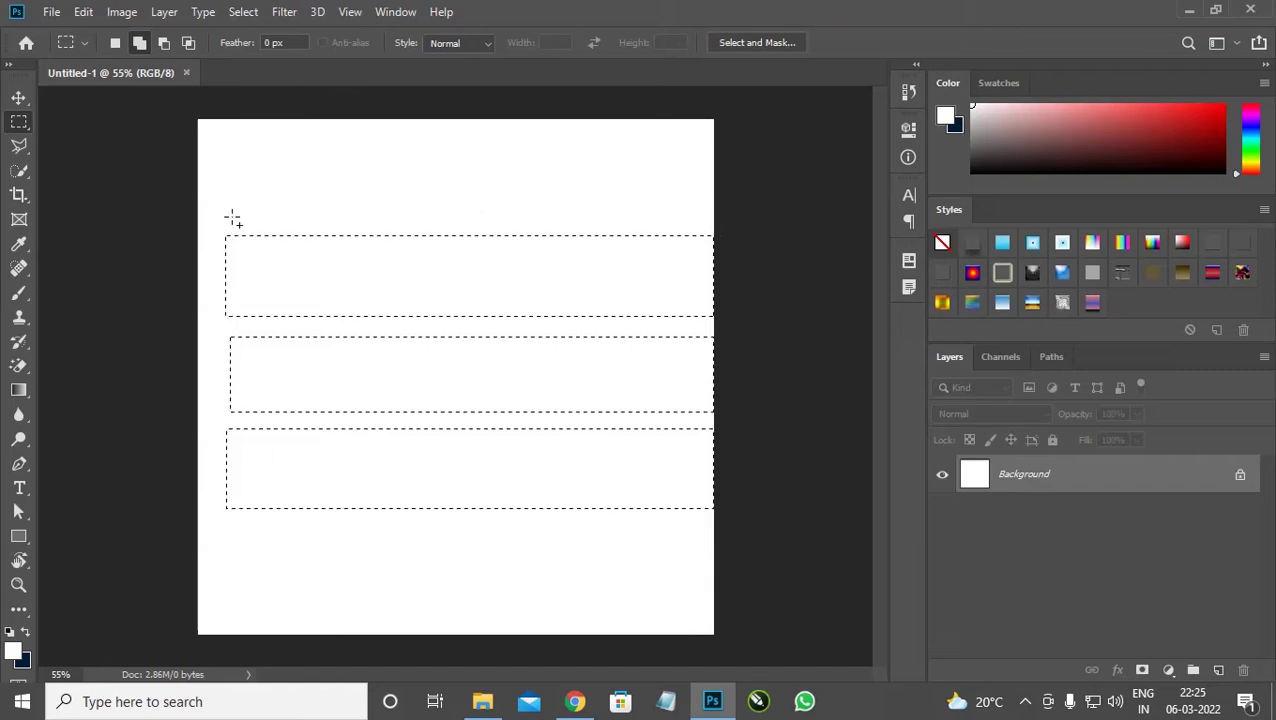
{"action": "left_click_drag", "start_coordinate": [230, 218], "coordinate": [718, 155]}
{"action": "right_click", "coordinate": [24, 126]}
{"action": "left_click", "coordinate": [76, 122]}
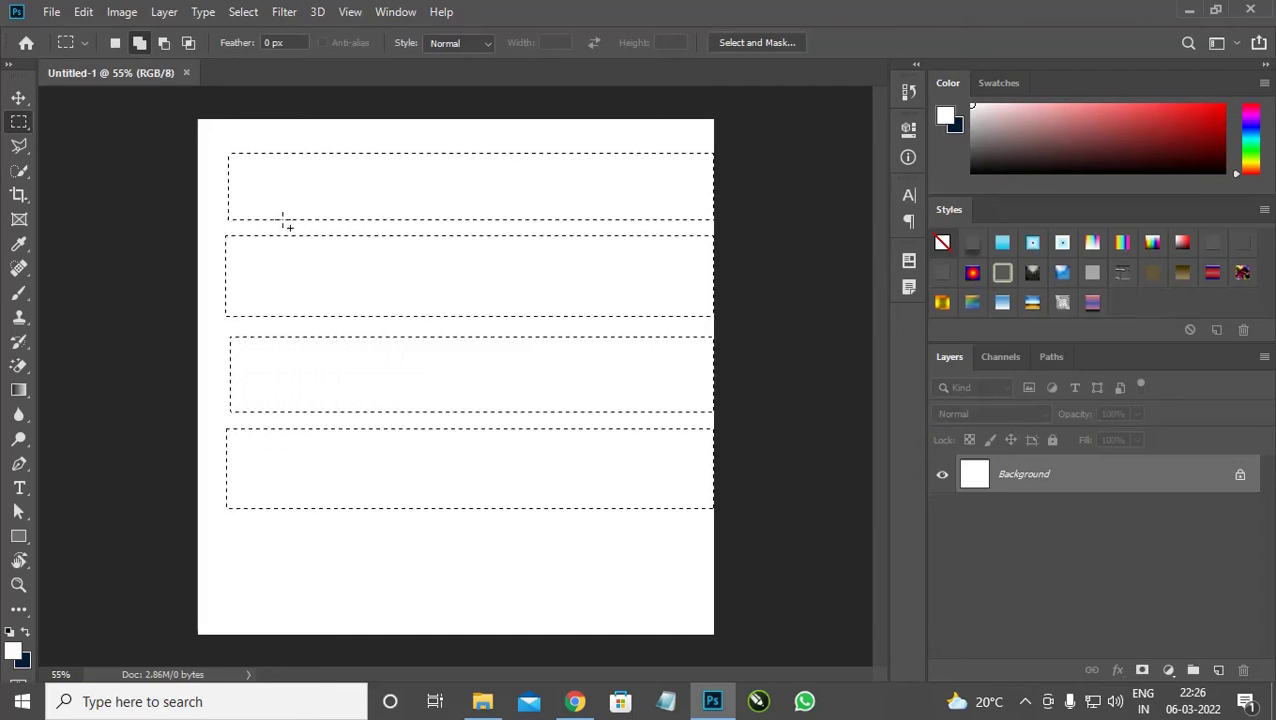
- Fill the four selected strips with the dark navy background color, try the white foreground fill, and reapply the navy fill
{"action": "scroll", "coordinate": [353, 205], "scroll_direction": "up", "scroll_amount": 1}
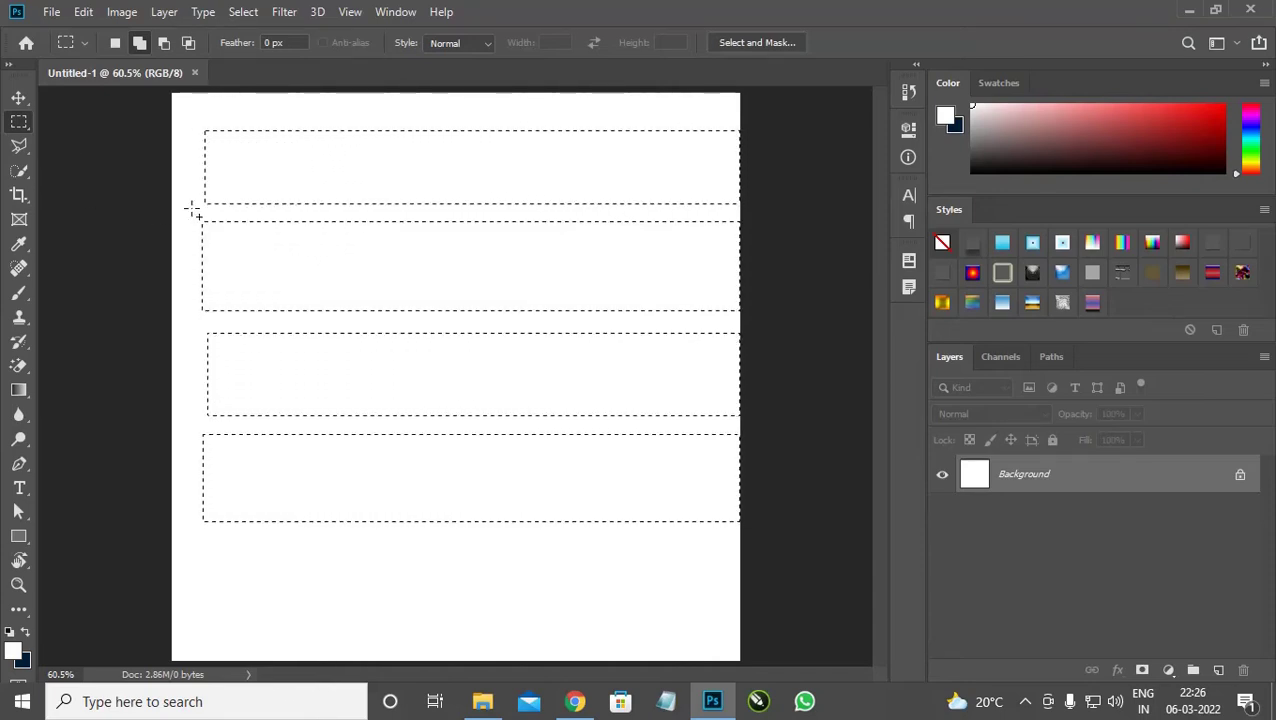
{"action": "scroll", "coordinate": [327, 148], "scroll_direction": "up", "scroll_amount": 4}
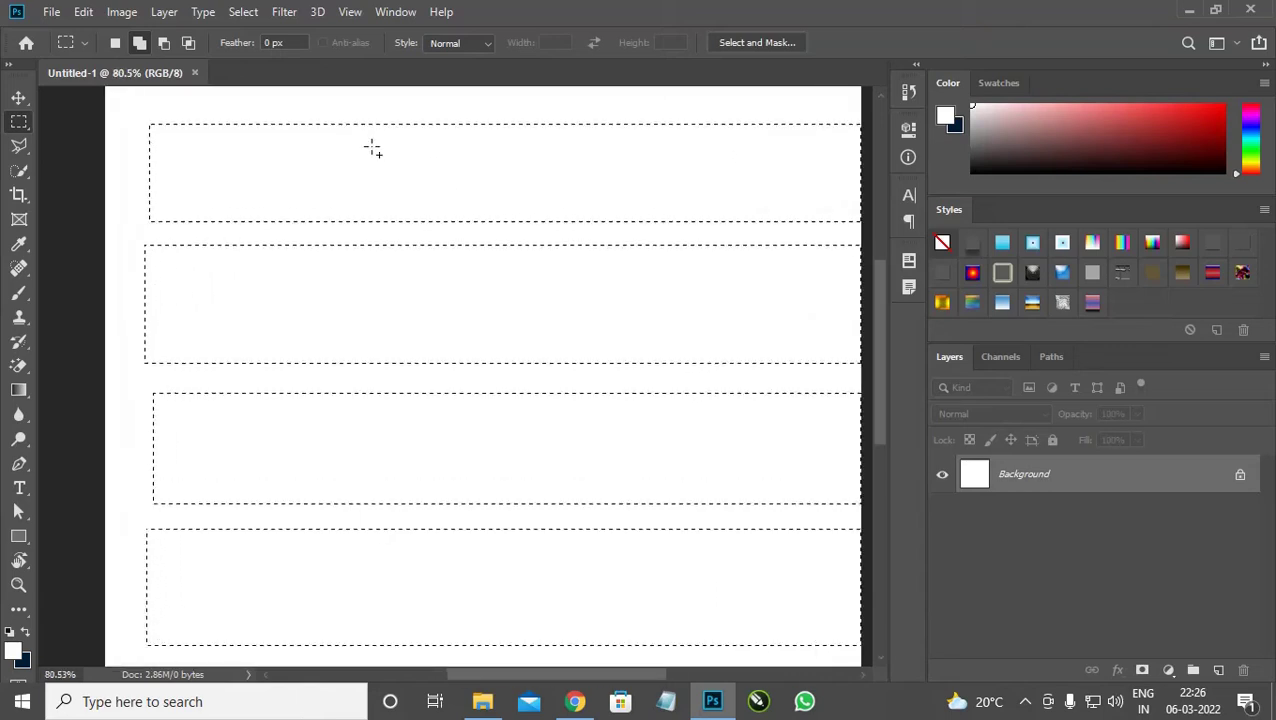
{"action": "scroll", "coordinate": [350, 151], "scroll_direction": "down", "scroll_amount": 1}
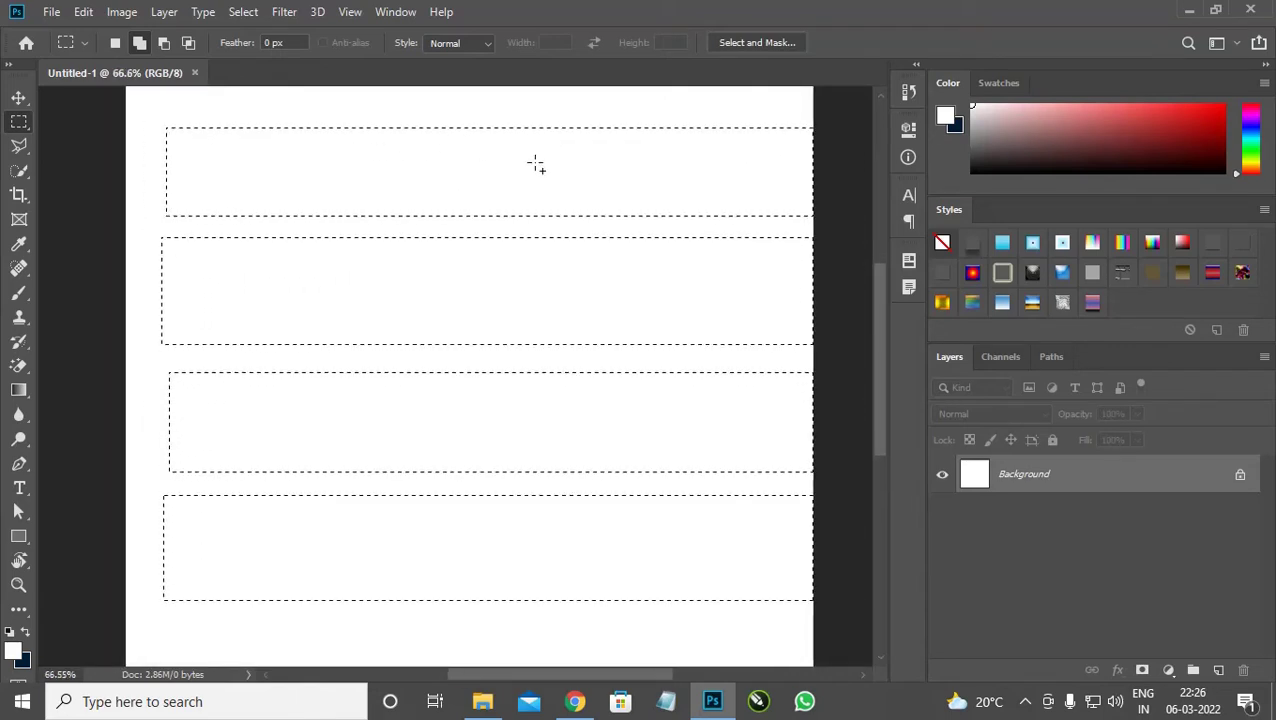
{"action": "scroll", "coordinate": [540, 164], "scroll_direction": "down", "scroll_amount": 1}
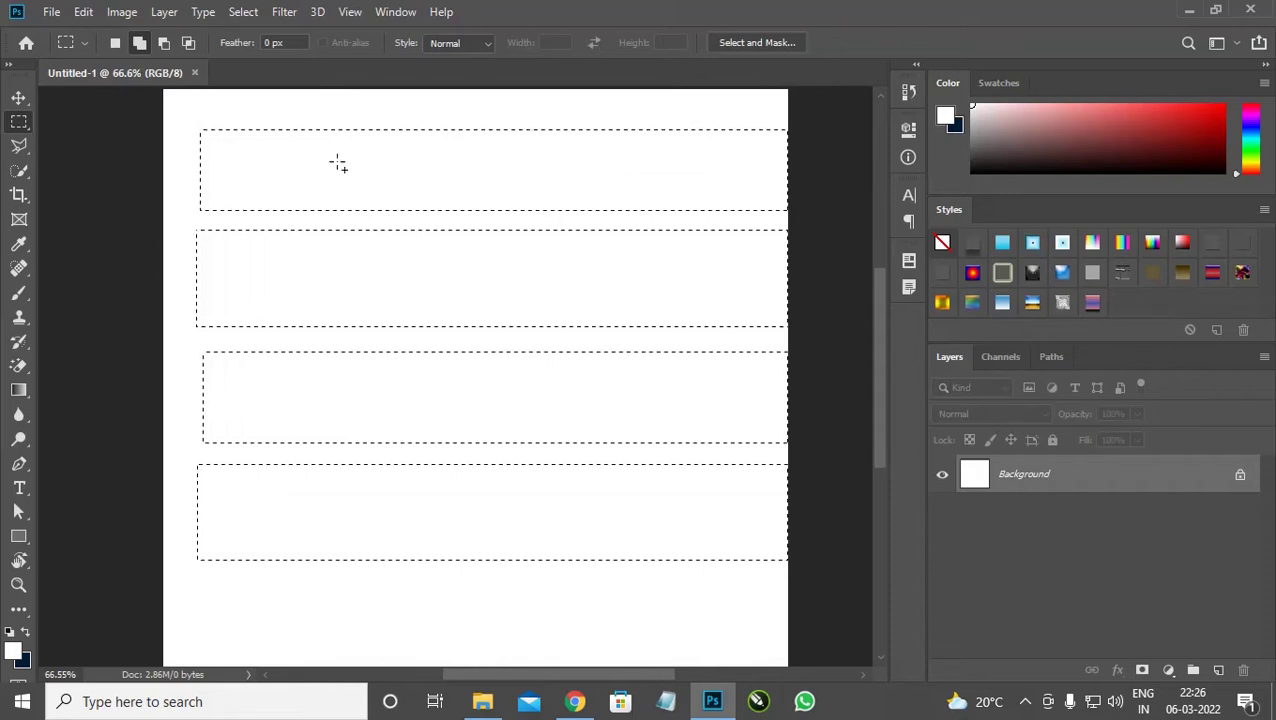
{"action": "scroll", "coordinate": [309, 176], "scroll_direction": "down", "scroll_amount": 1}
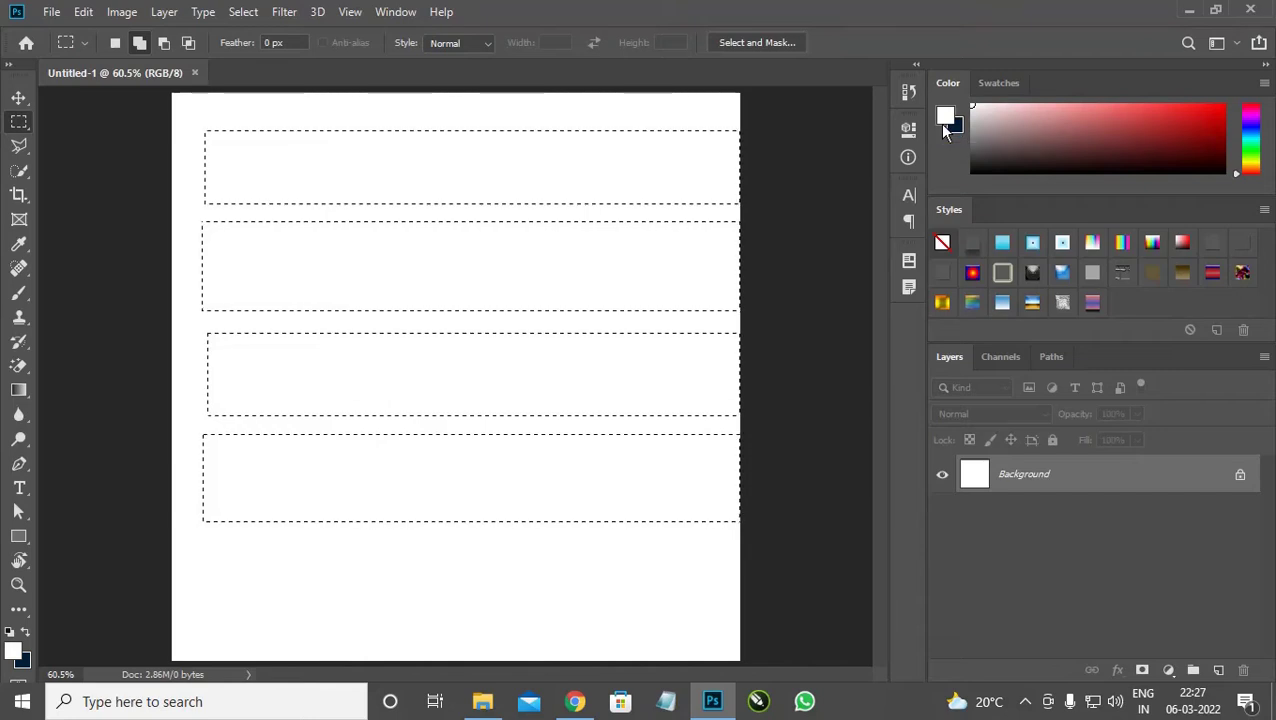
{"action": "key", "text": "ctrl+BackSpace"}
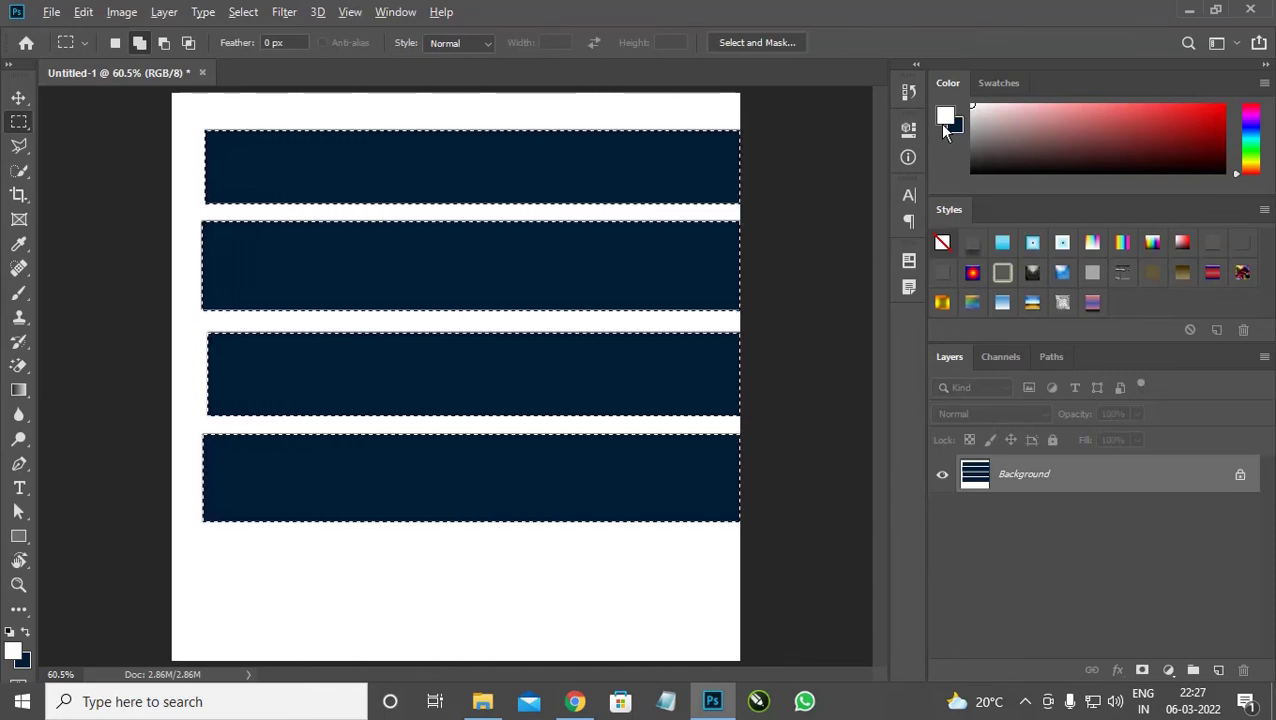
{"action": "key", "text": "alt+BackSpace"}
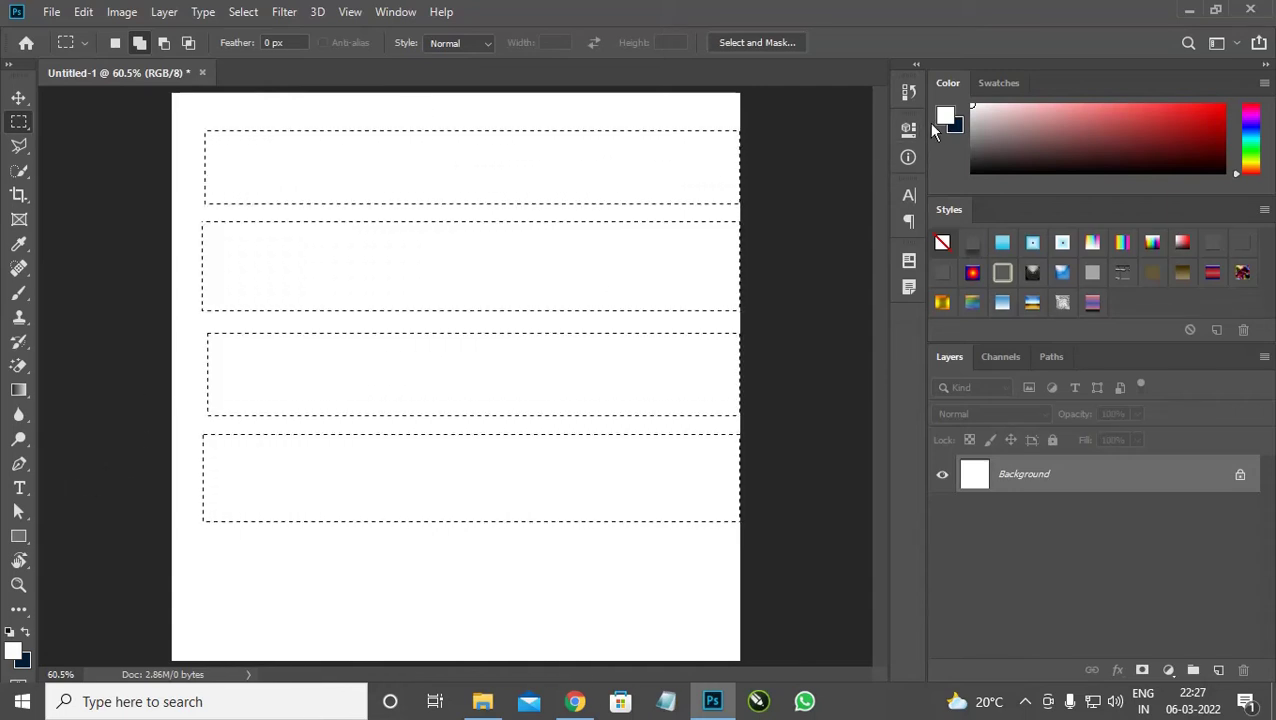
{"action": "key", "text": "ctrl+BackSpace"}
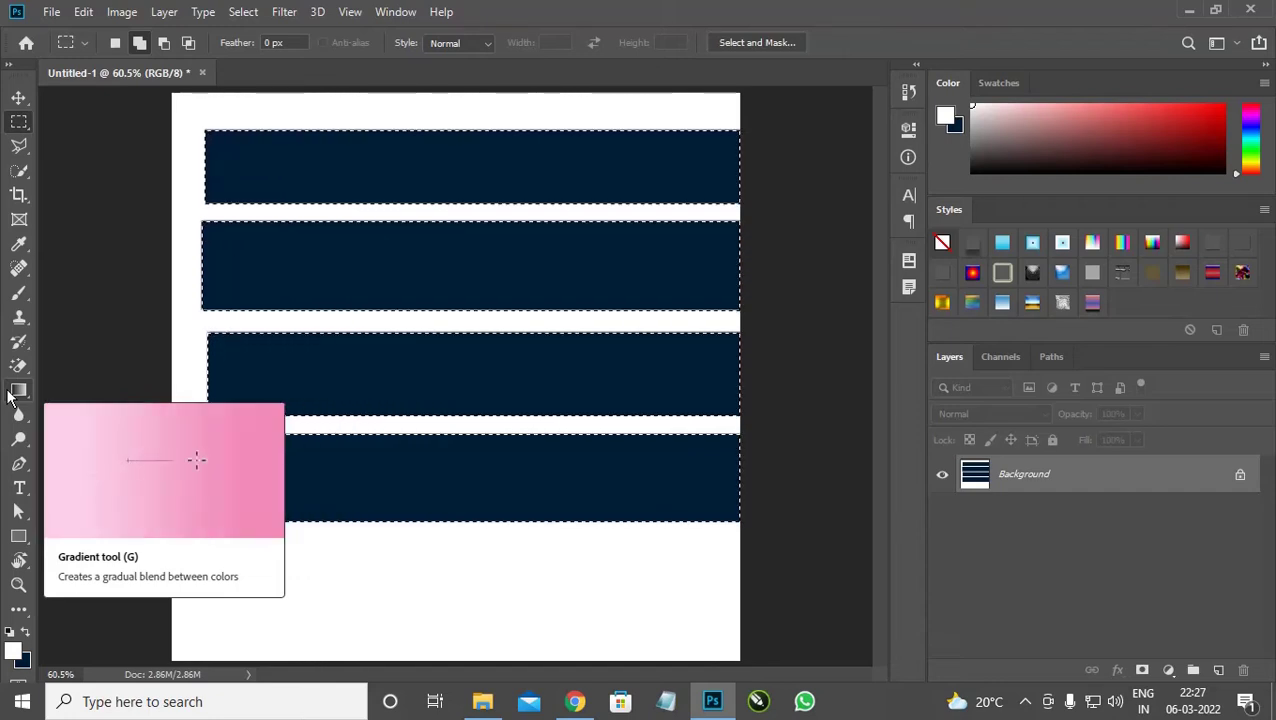
{"action": "left_click", "coordinate": [18, 99]}
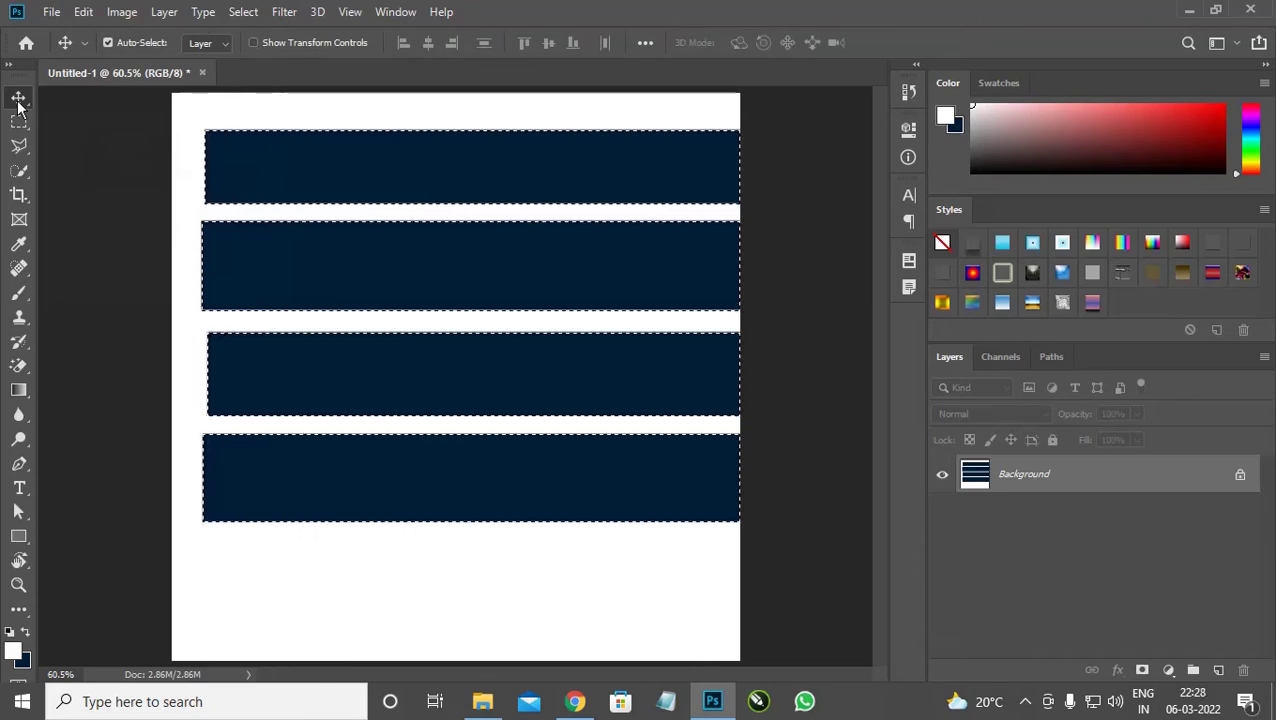
- Deselect the four filled strips, undo the deselection, and clear the selection again
{"action": "scroll", "coordinate": [401, 162], "scroll_direction": "down", "scroll_amount": 1}
{"action": "scroll", "coordinate": [401, 162], "scroll_direction": "up", "scroll_amount": 3}
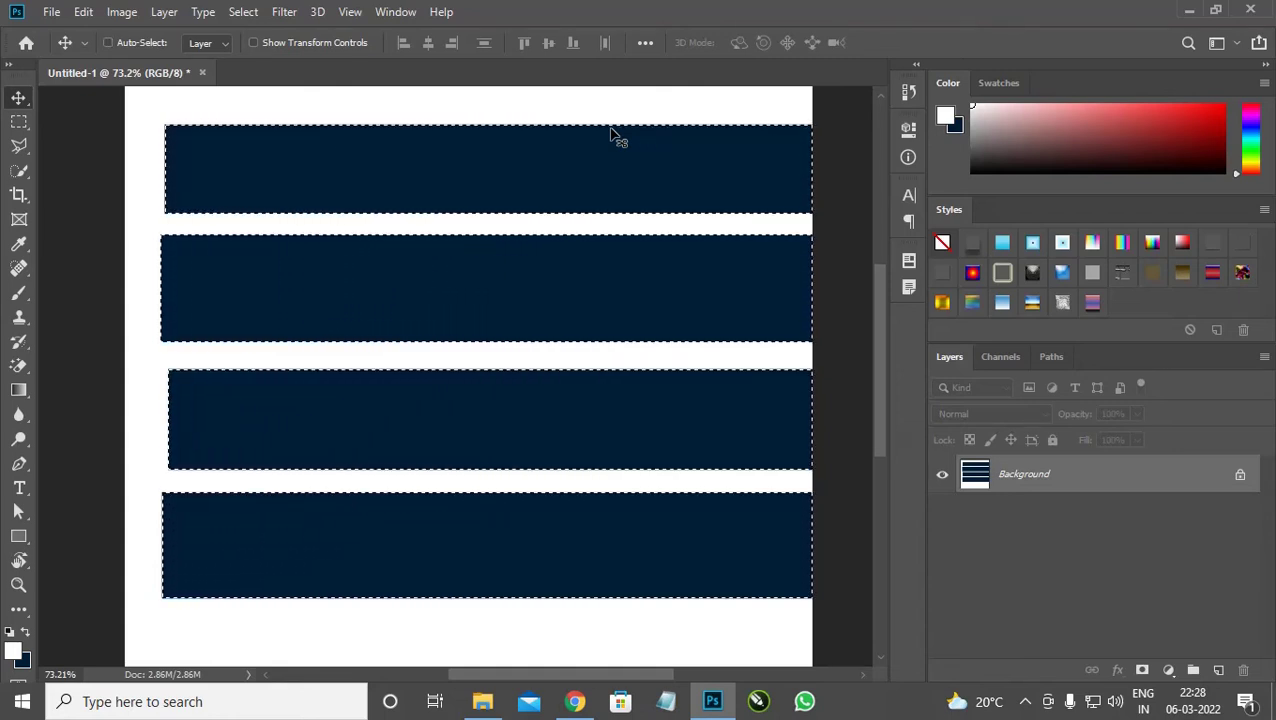
{"action": "key", "text": "ctrl+d"}
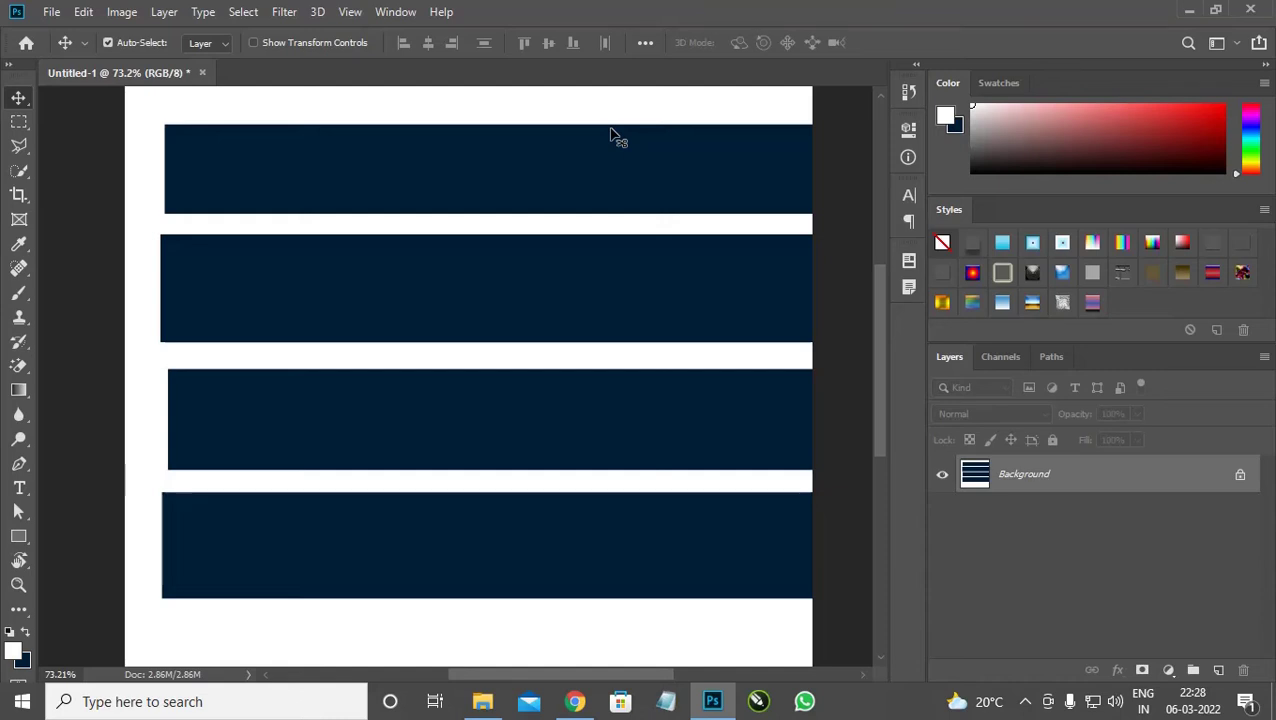
{"action": "scroll", "coordinate": [510, 200], "scroll_direction": "down", "scroll_amount": 2, "text": "alt"}
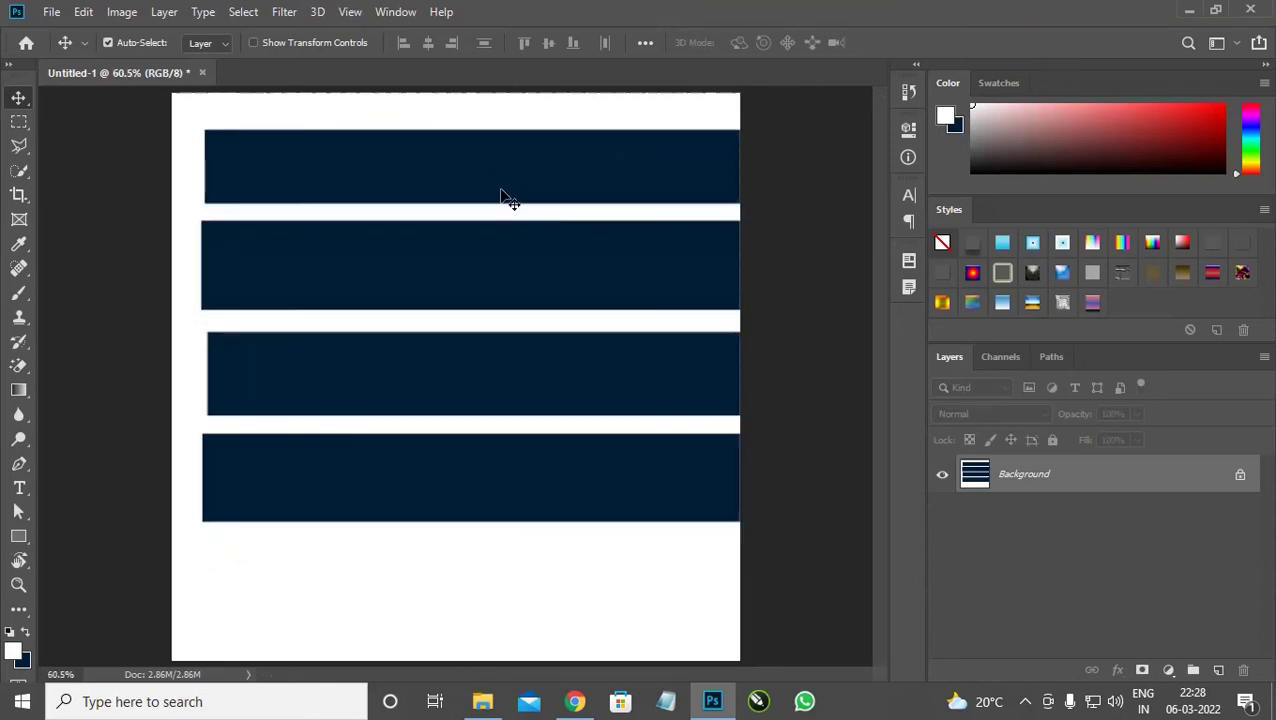
{"action": "scroll", "coordinate": [490, 185], "scroll_direction": "up", "scroll_amount": 2, "text": "alt"}
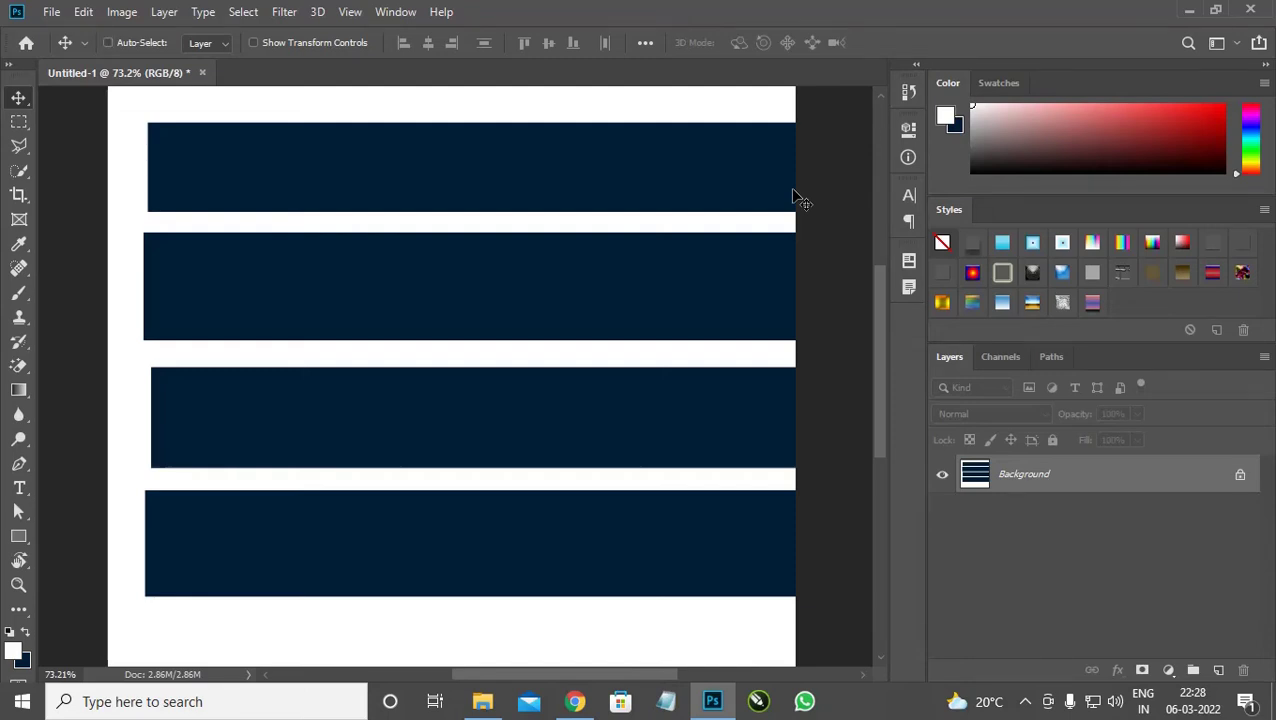
{"action": "key", "text": "ctrl+z"}
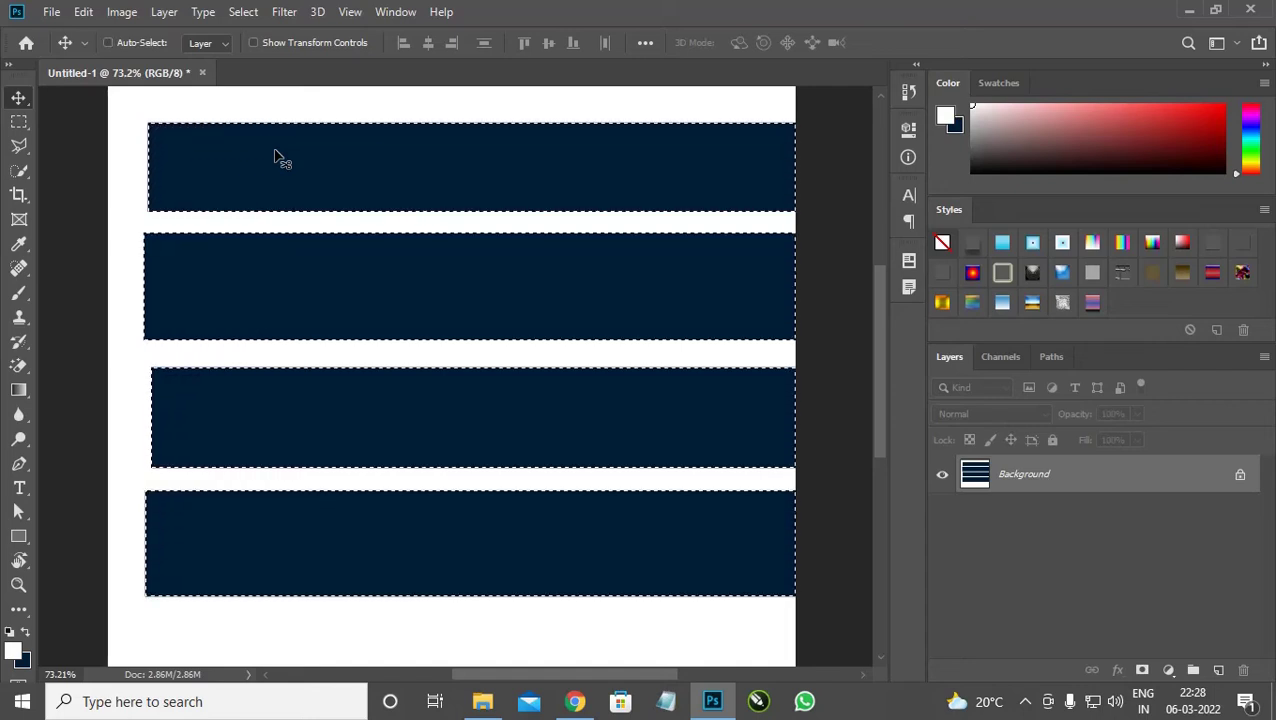
{"action": "key", "text": "ctrl+d"}
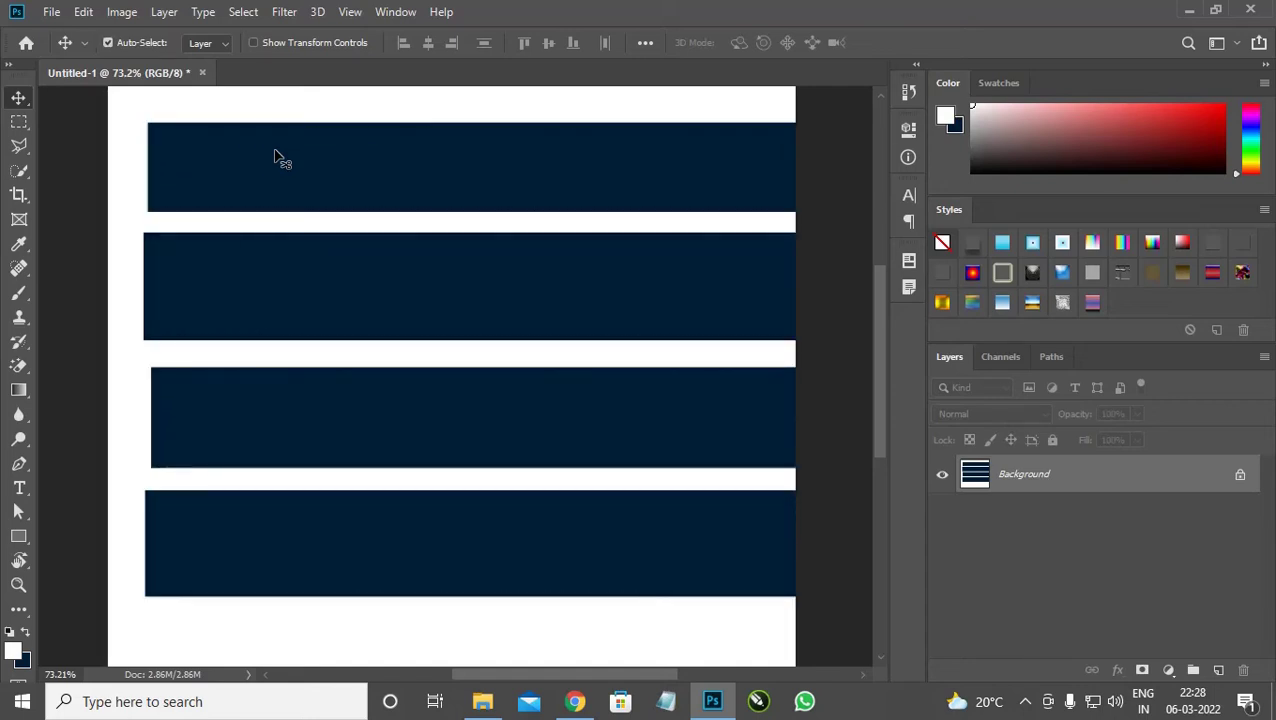
{"action": "scroll", "coordinate": [280, 158], "scroll_direction": "down", "scroll_amount": 2}
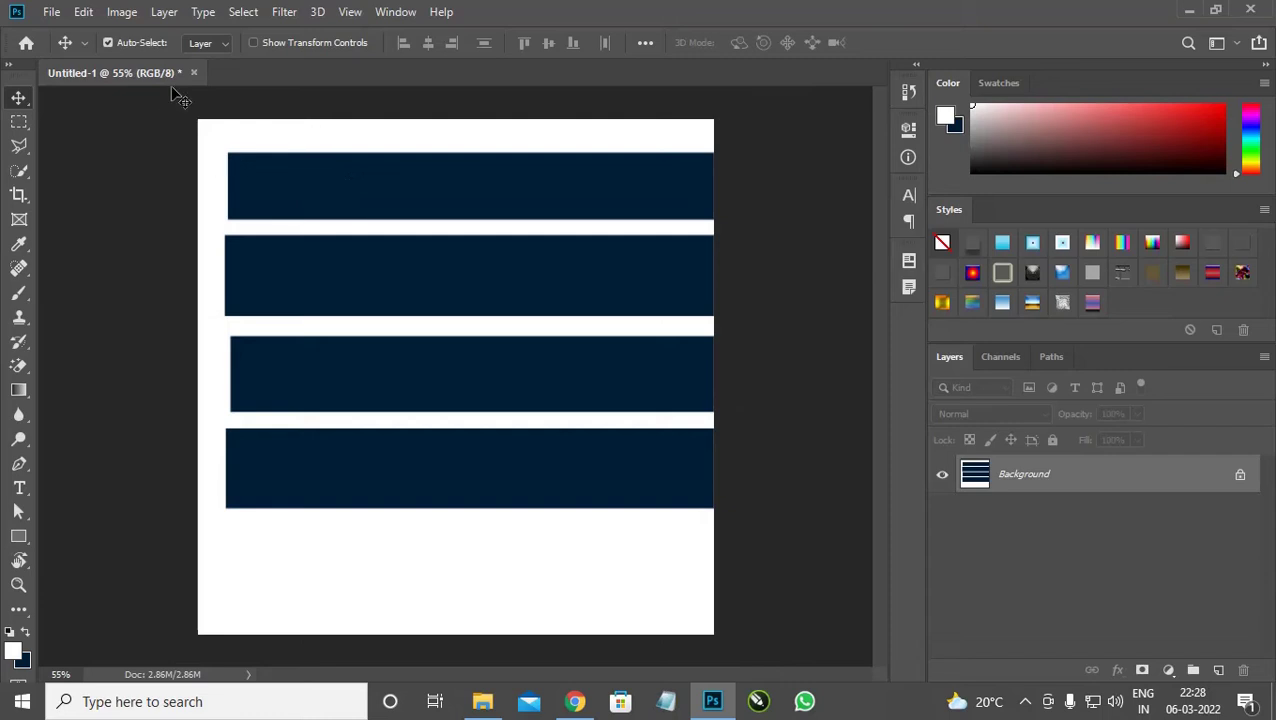
{"action": "scroll", "coordinate": [333, 181], "scroll_direction": "up", "scroll_amount": 1}
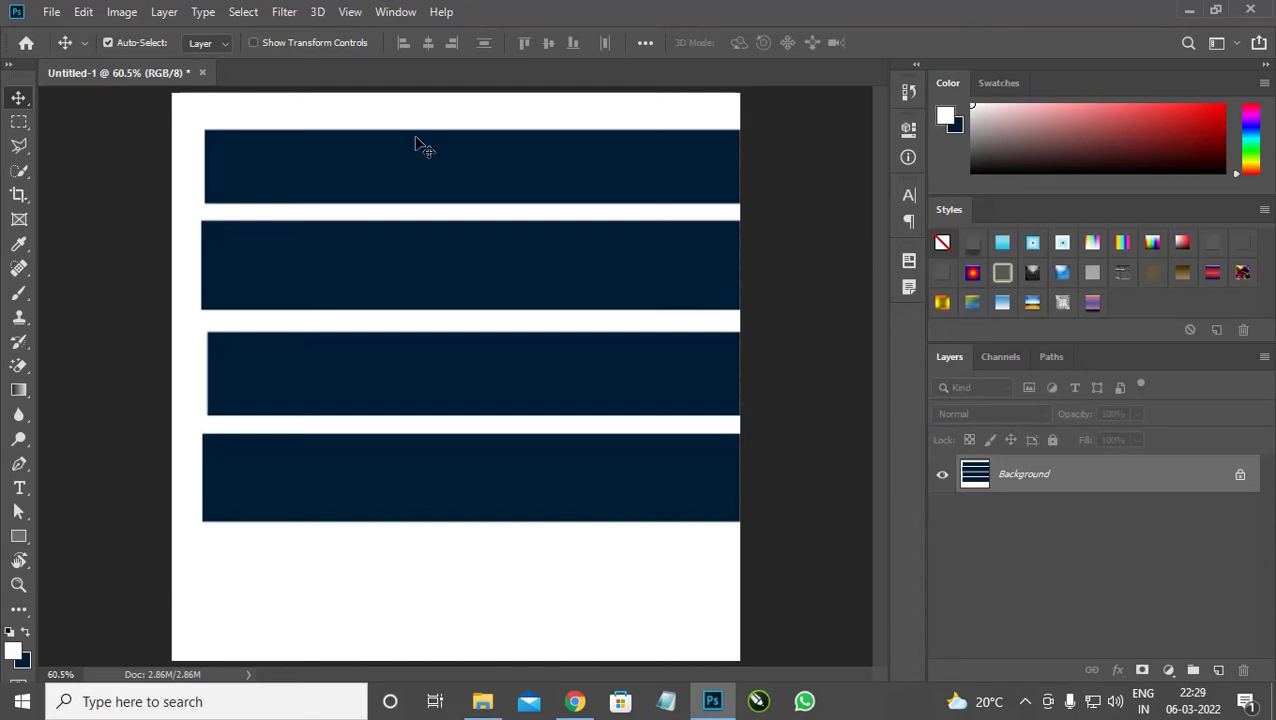
{"action": "scroll", "coordinate": [440, 202], "scroll_direction": "down", "scroll_amount": 1}
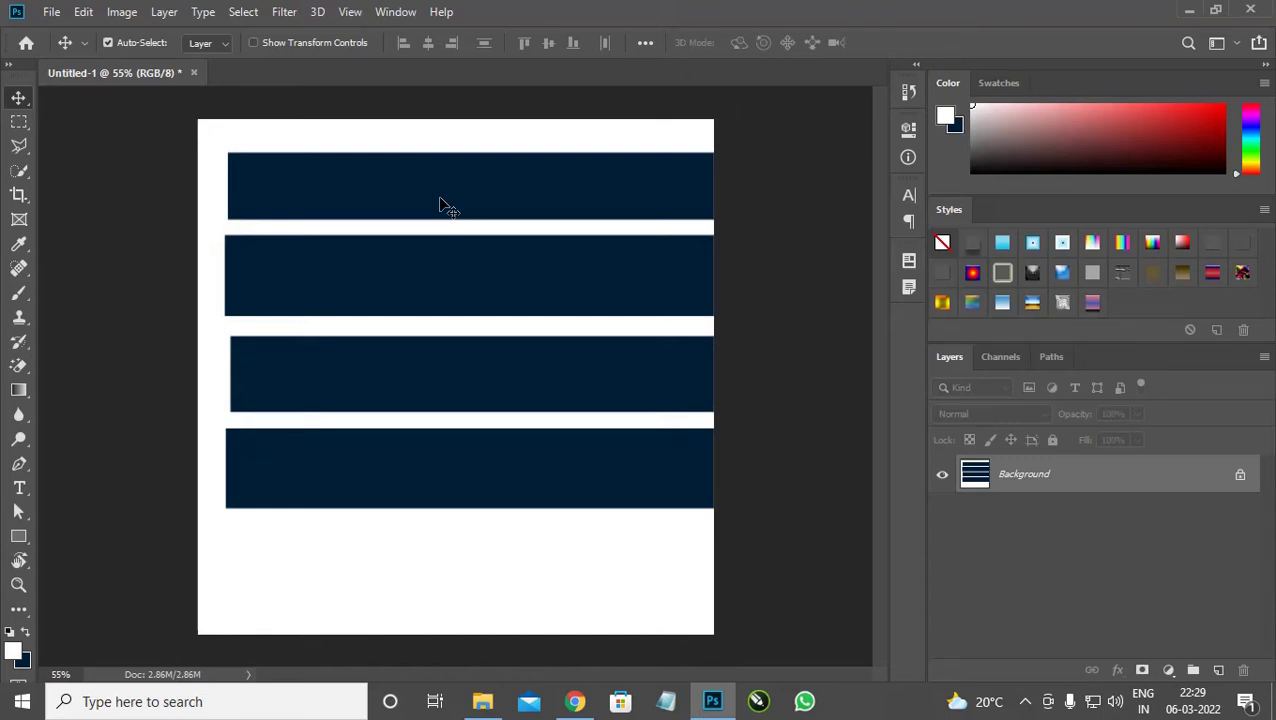
{"action": "scroll", "coordinate": [390, 199], "scroll_direction": "up", "scroll_amount": 1}
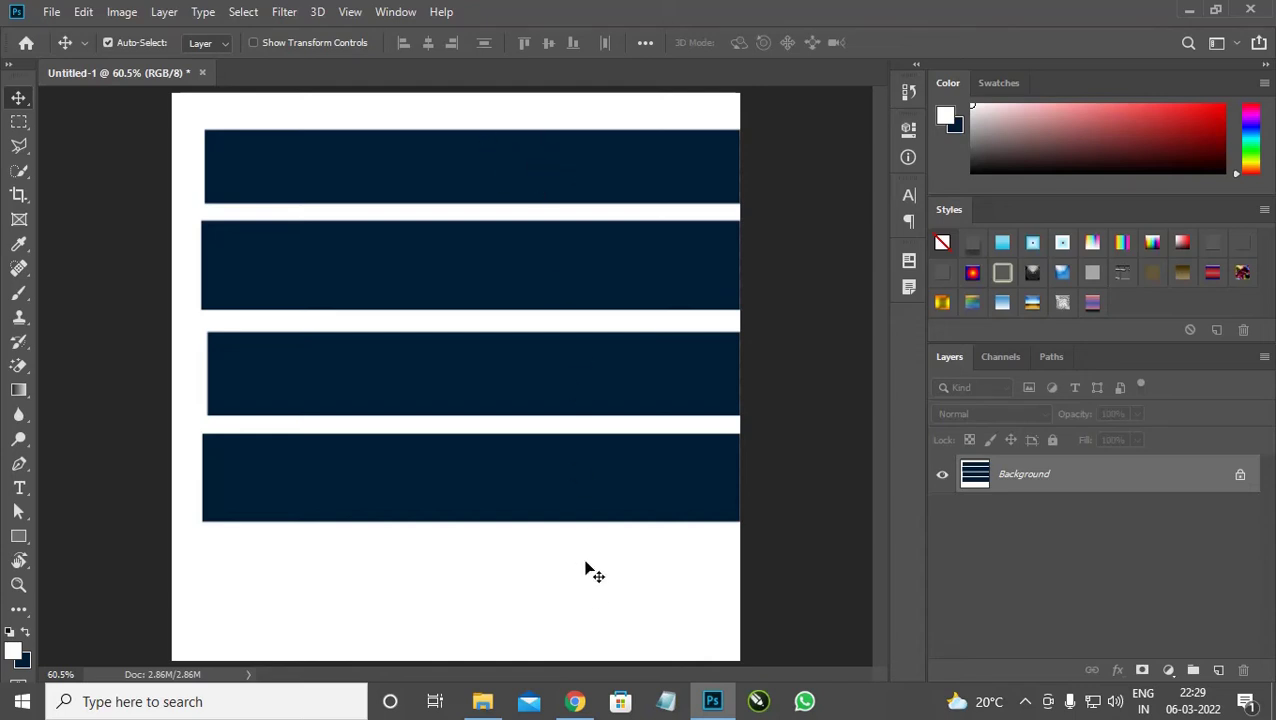
{"action": "scroll", "coordinate": [519, 166], "scroll_direction": "down", "scroll_amount": 1}
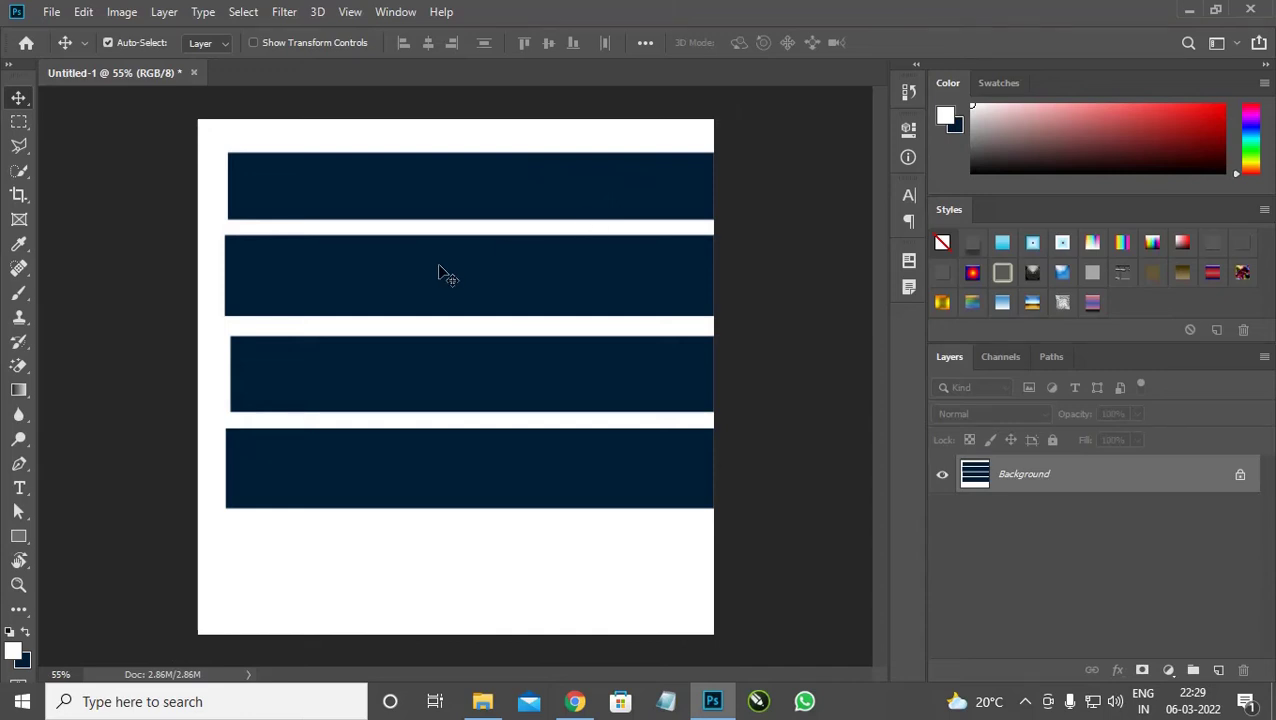
{"action": "scroll", "coordinate": [428, 267], "scroll_direction": "up", "scroll_amount": 1}
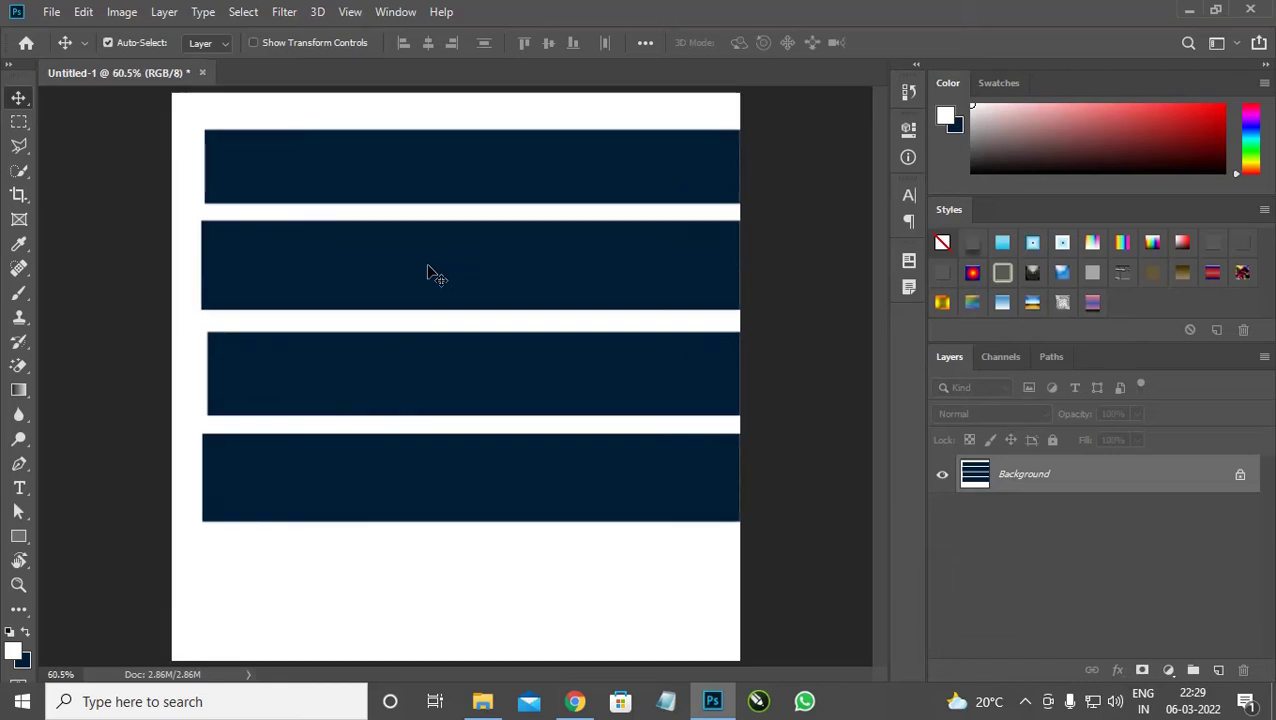
{"action": "scroll", "coordinate": [428, 267], "scroll_direction": "down", "scroll_amount": 1}
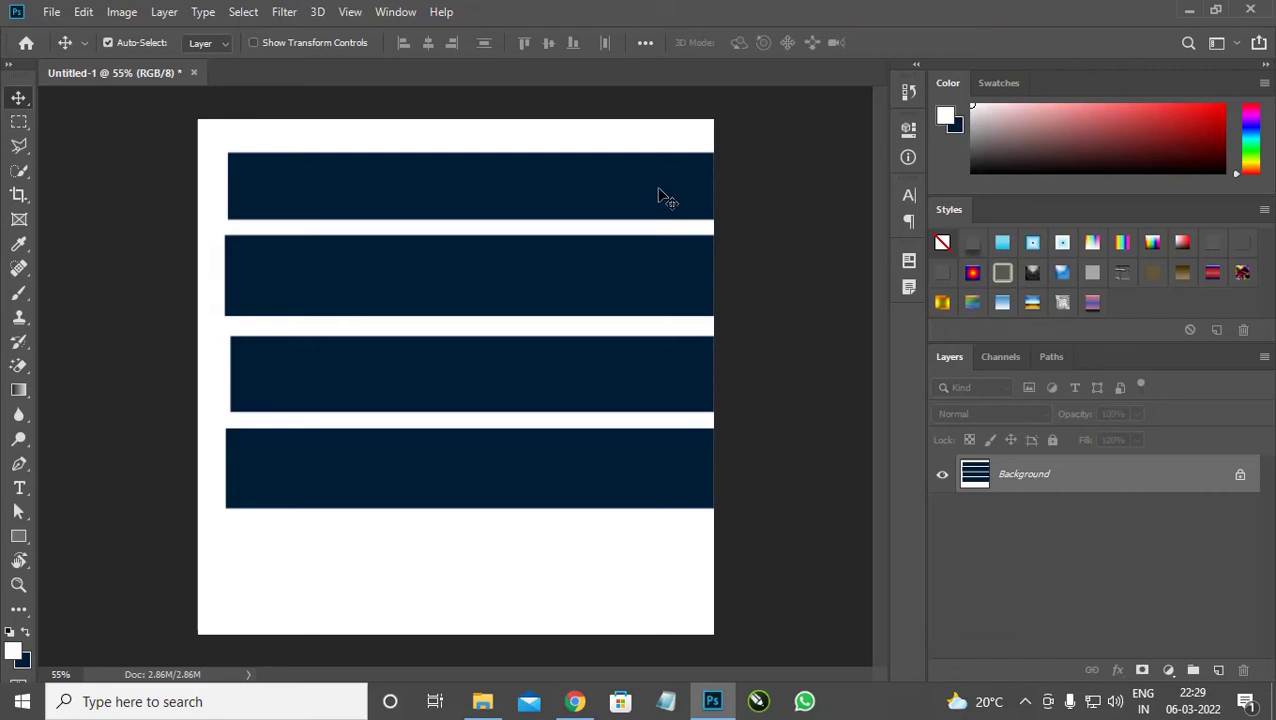
- Try to move the strips on the Background layer, cancelling the first attempt and converting it to a normal layer on the second
{"action": "left_click_drag", "start_coordinate": [658, 195], "coordinate": [645, 271]}
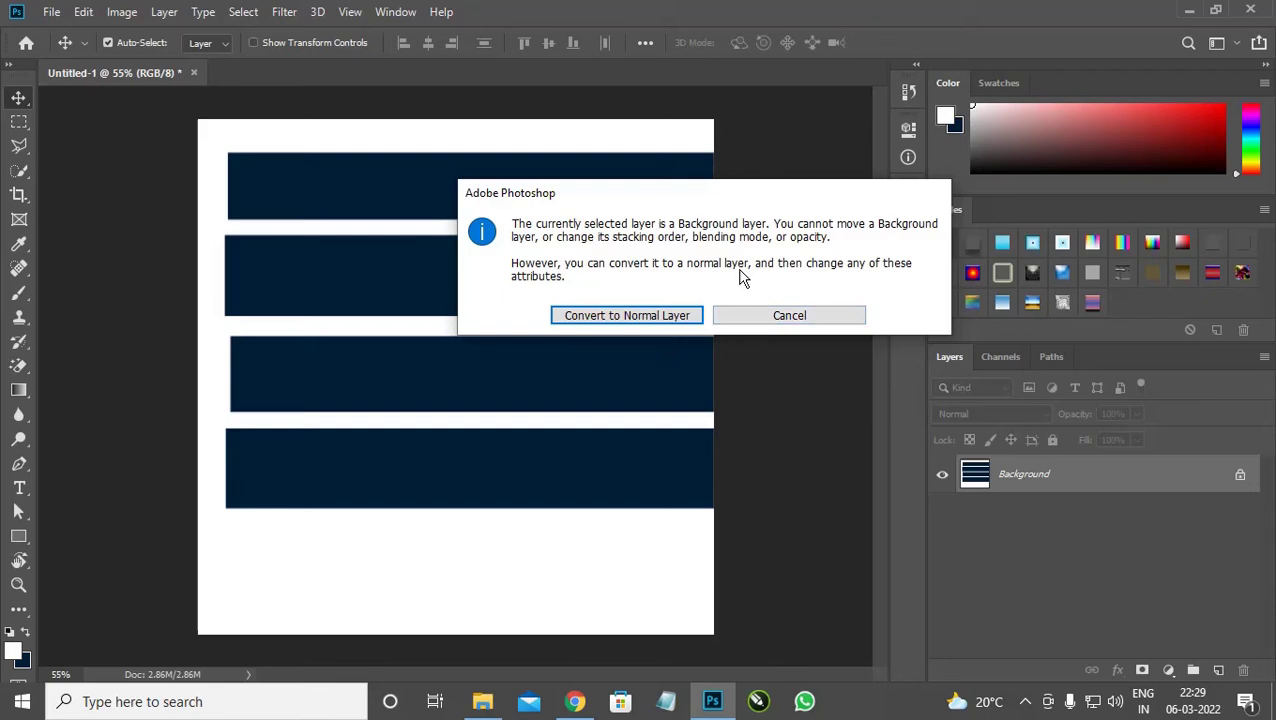
{"action": "left_click", "coordinate": [774, 316]}
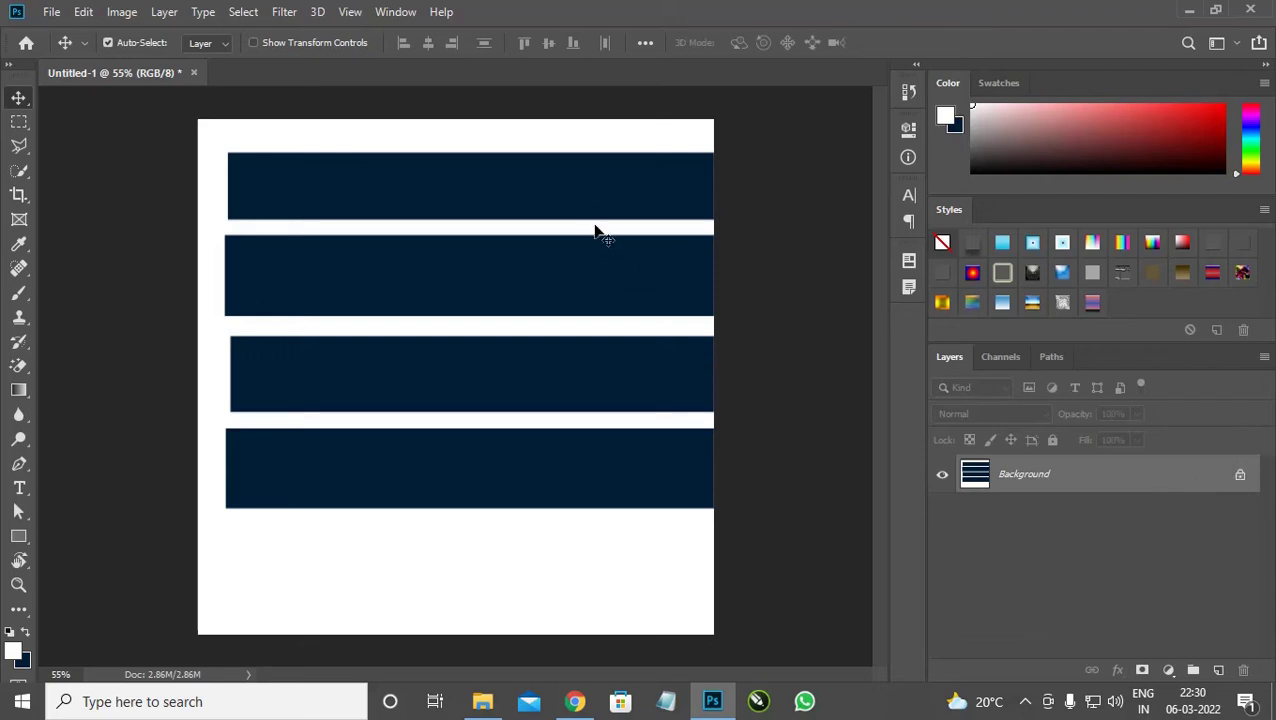
{"action": "left_click_drag", "start_coordinate": [590, 199], "coordinate": [589, 238]}
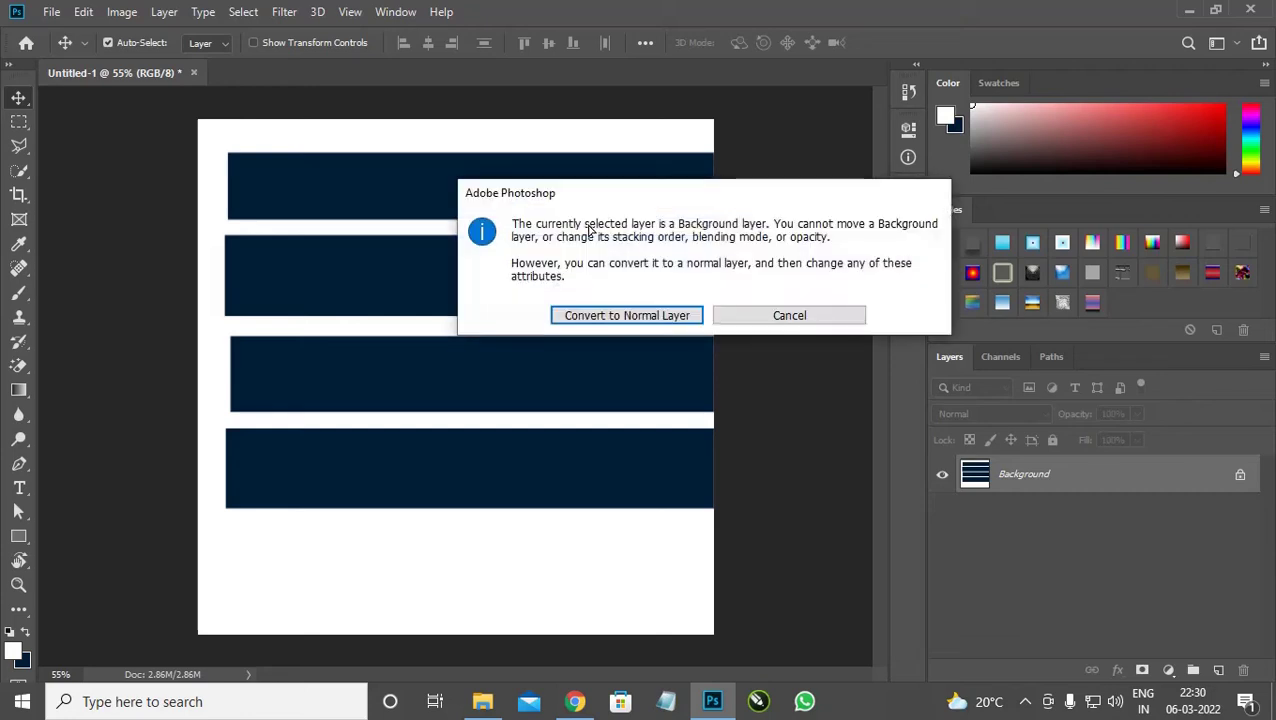
{"action": "left_click", "coordinate": [607, 316]}
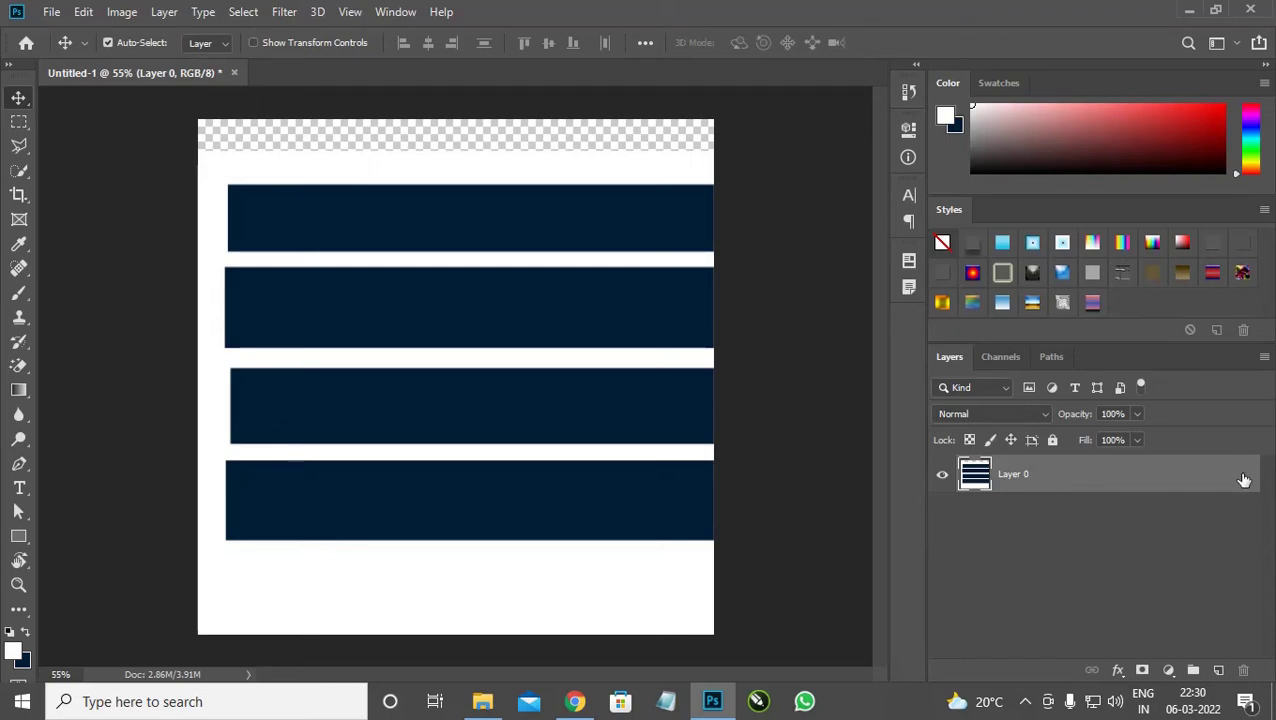
- Move the converted layer around the canvas with the Move tool to show the white area shifting together with the strips
{"action": "left_click_drag", "start_coordinate": [584, 302], "coordinate": [540, 260]}
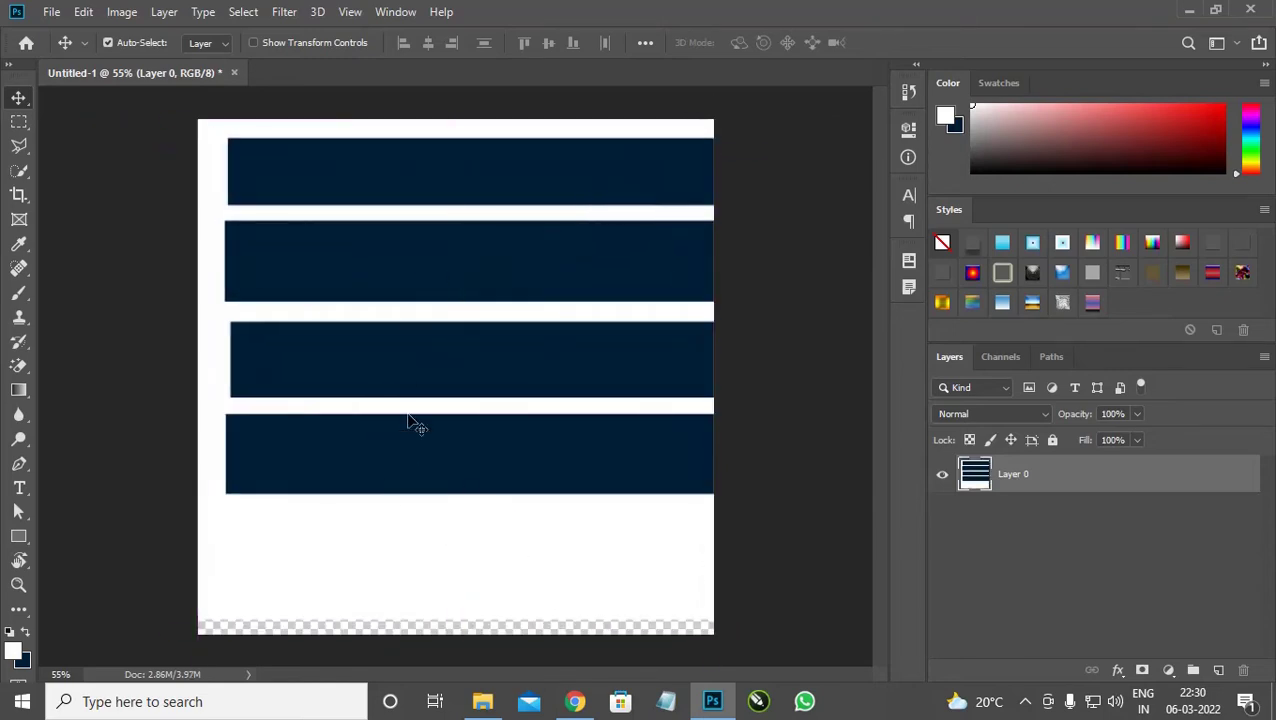
{"action": "mouse_move", "coordinate": [418, 364]}
{"action": "left_mouse_down"}
{"action": "mouse_move", "coordinate": [496, 410]}
{"action": "mouse_move", "coordinate": [393, 427]}
{"action": "mouse_move", "coordinate": [407, 359]}
{"action": "left_mouse_up"}
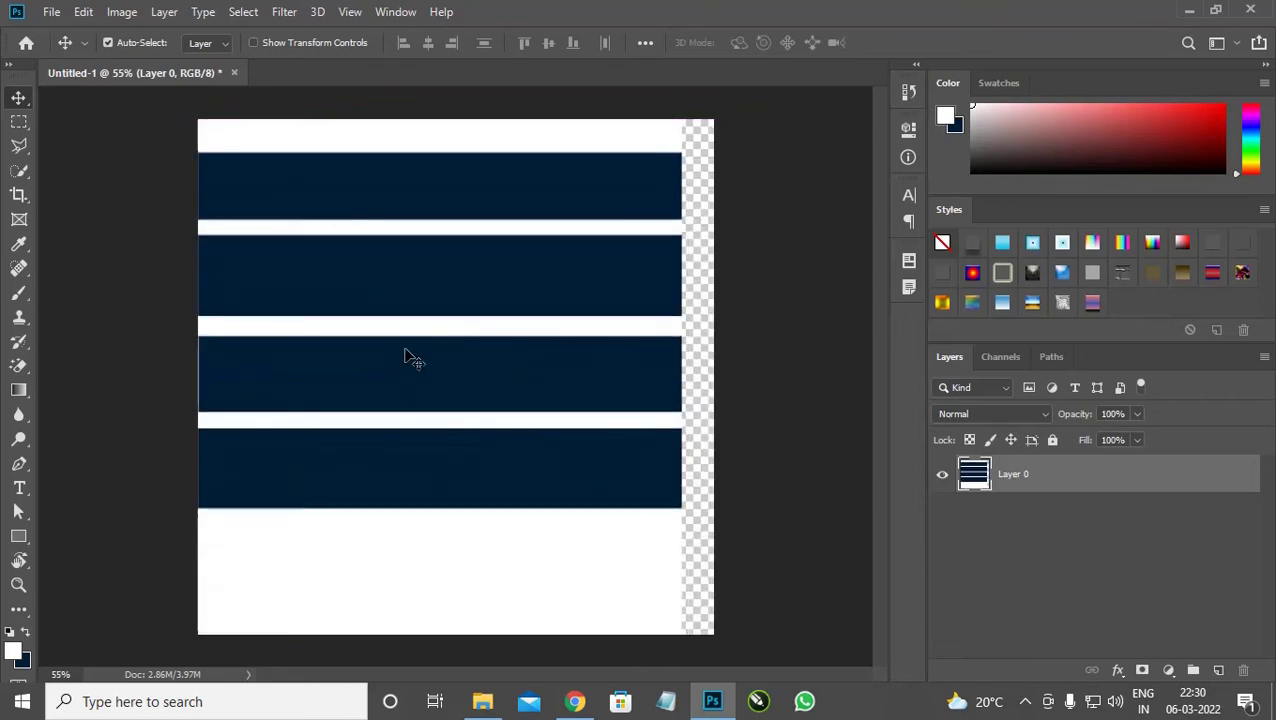
{"action": "left_click_drag", "start_coordinate": [393, 287], "coordinate": [441, 296]}
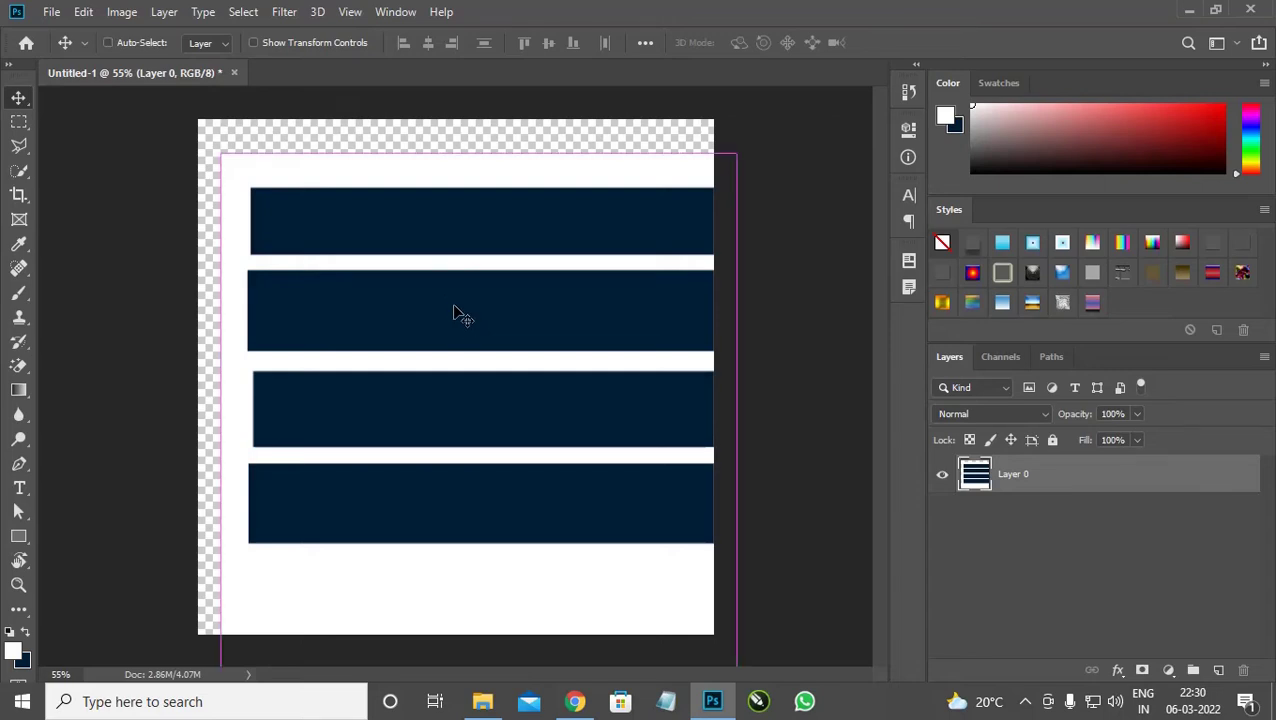
- Undo the layer moves, conversion and deselection, restoring the four-strip selection on a plain white Background layer
{"action": "key", "text": "ctrl+z"}
{"action": "key", "text": "ctrl+z"}
{"action": "key", "text": "alt+BackSpace"}
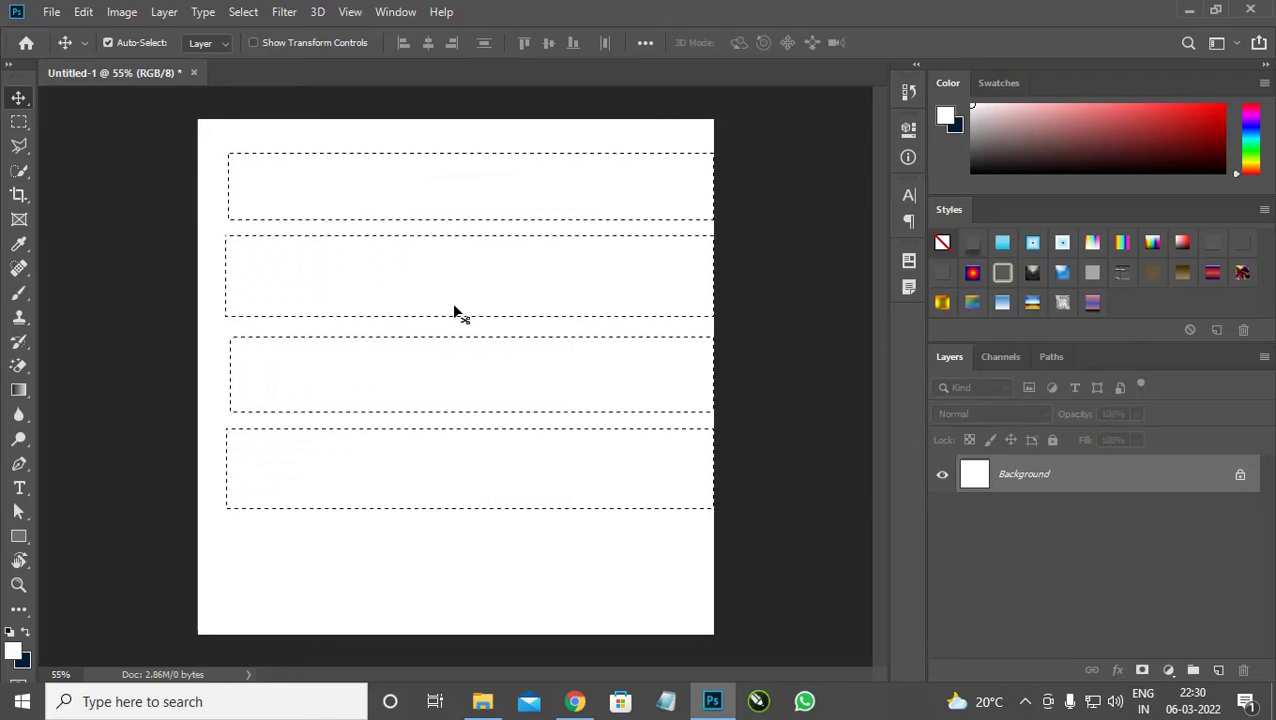
{"action": "scroll", "coordinate": [323, 266], "scroll_direction": "up", "scroll_amount": 1}
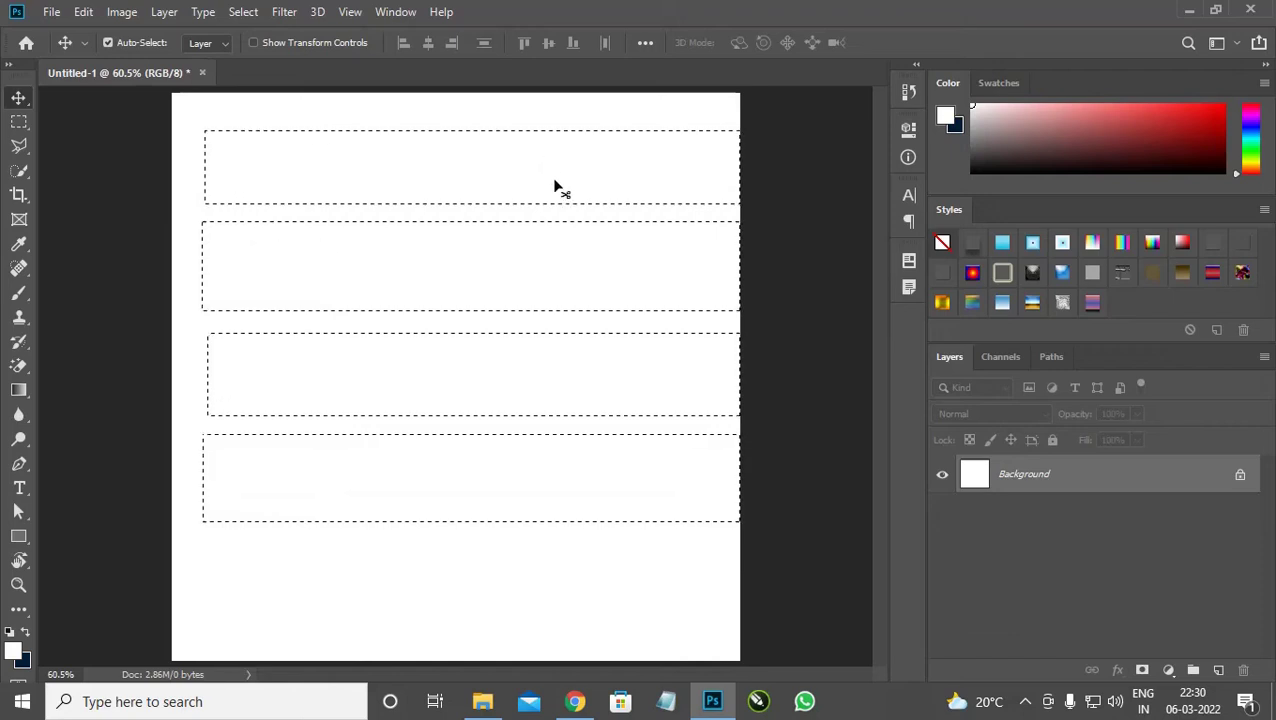
{"action": "scroll", "coordinate": [547, 190], "scroll_direction": "down", "scroll_amount": 1}
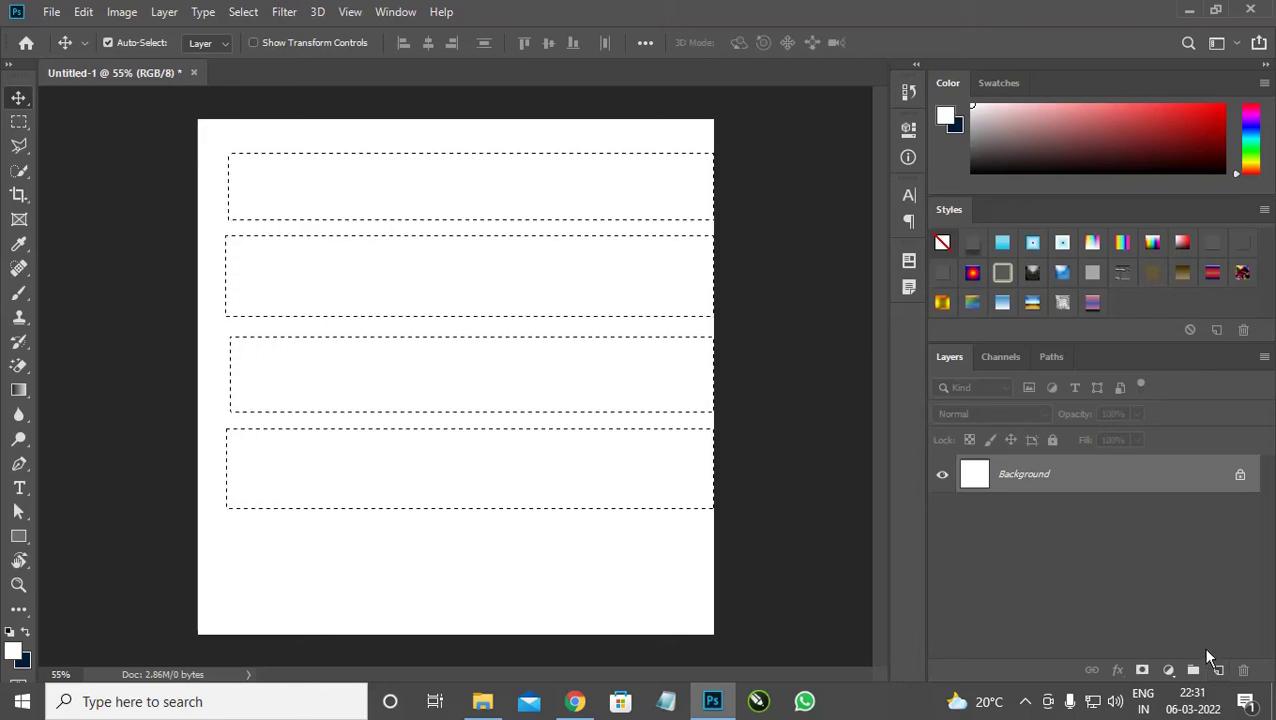
- Create a new layer above the Background, fill the four selected strips with the navy background color, and deselect
{"action": "left_click", "coordinate": [1219, 671]}
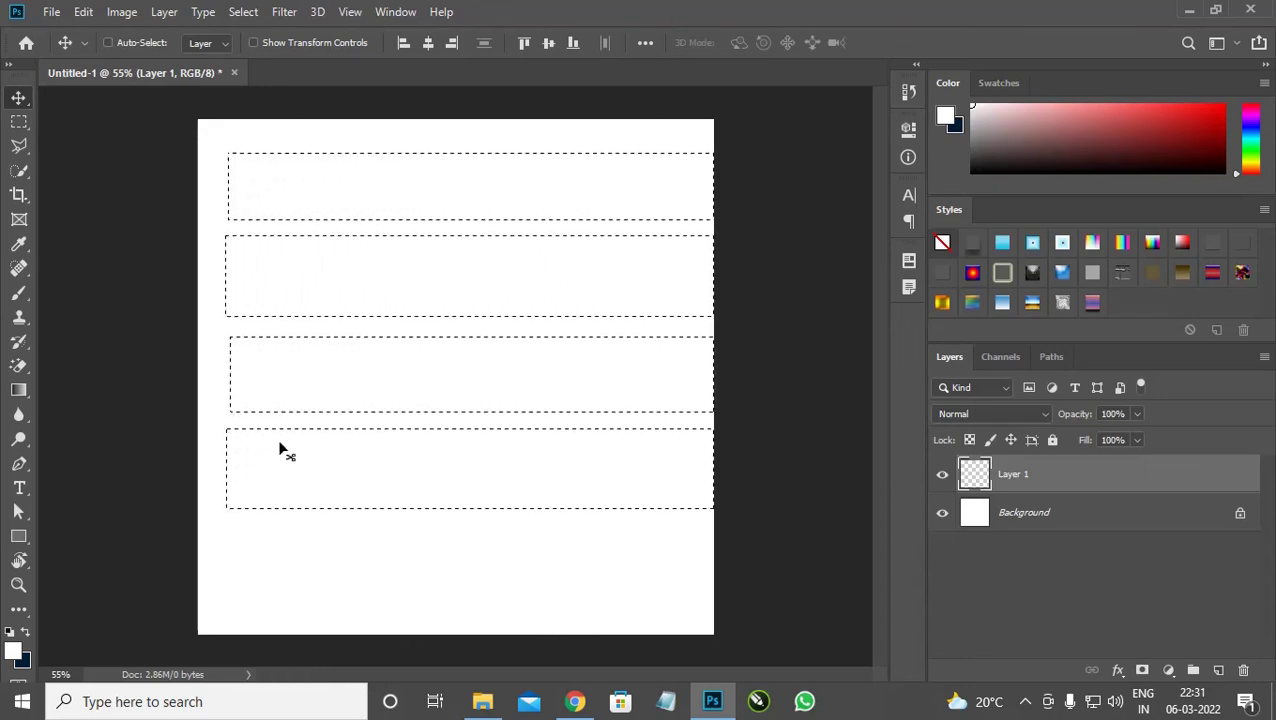
{"action": "key", "text": "ctrl+BackSpace"}
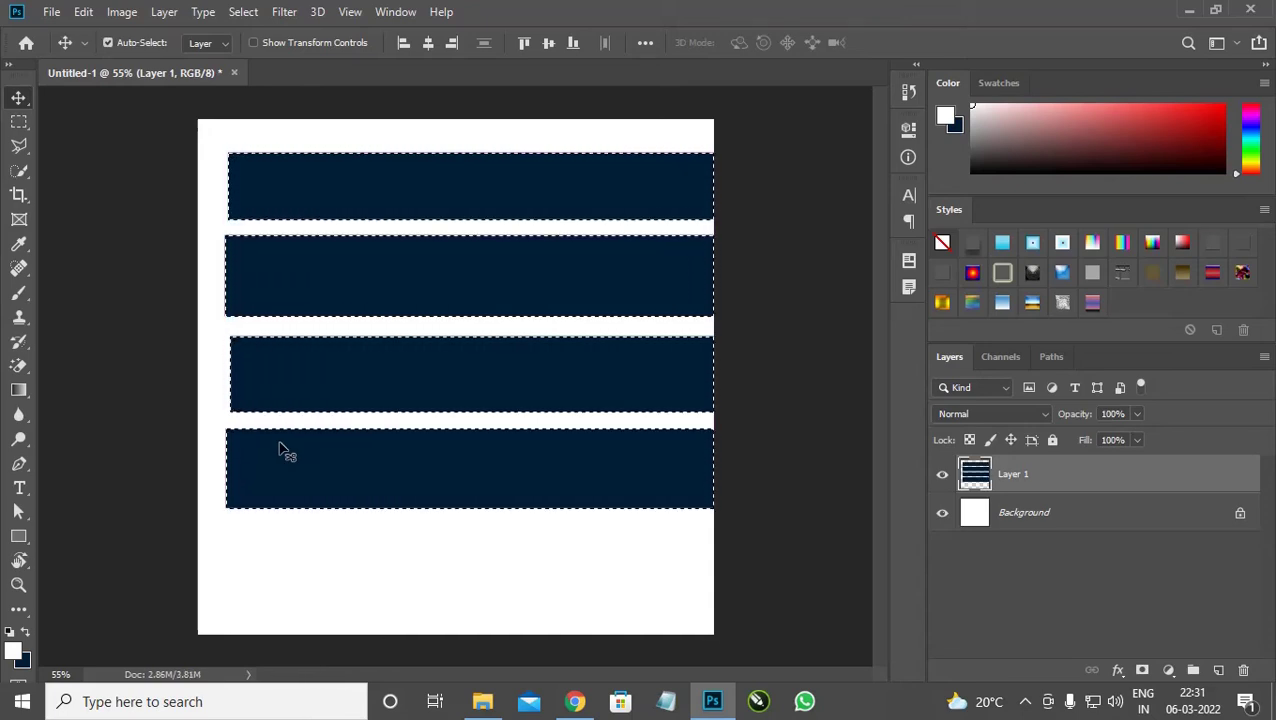
{"action": "key", "text": "ctrl+d"}
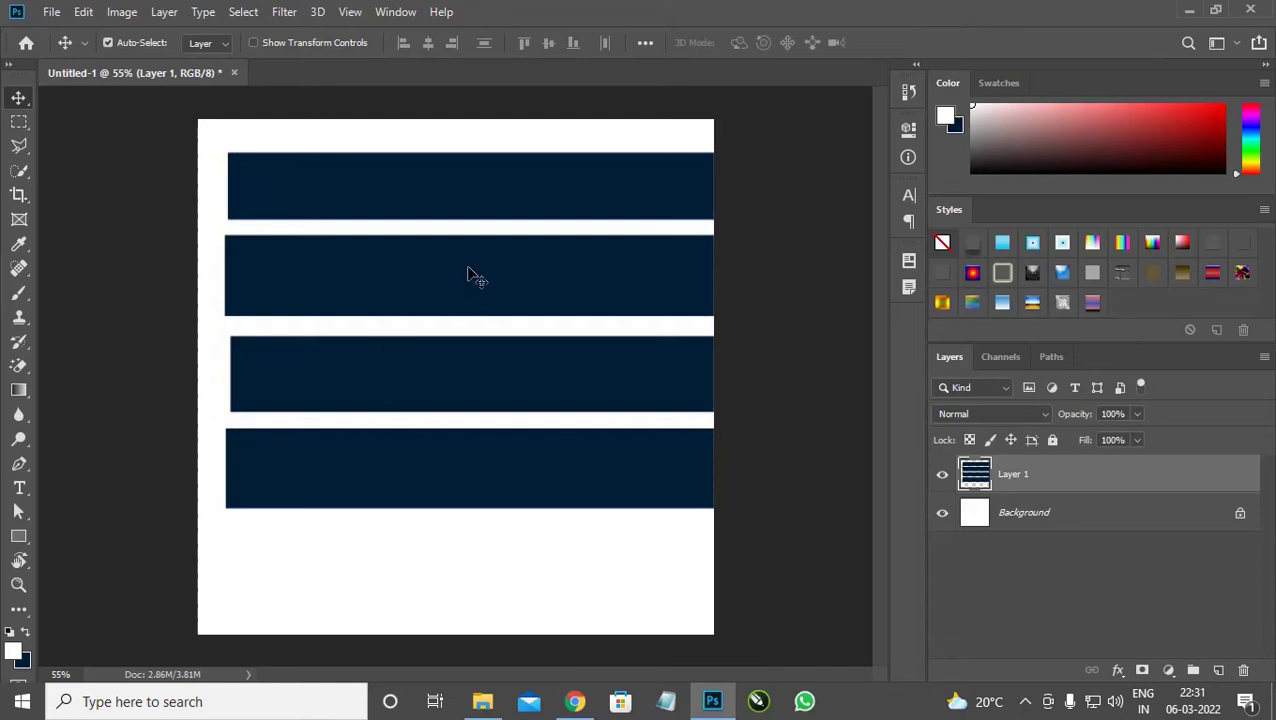
- Move the navy strips on the new layer down and center them horizontally on the canvas
{"action": "left_click_drag", "start_coordinate": [476, 277], "coordinate": [507, 337]}
{"action": "scroll", "coordinate": [413, 171], "scroll_direction": "up", "scroll_amount": 1}
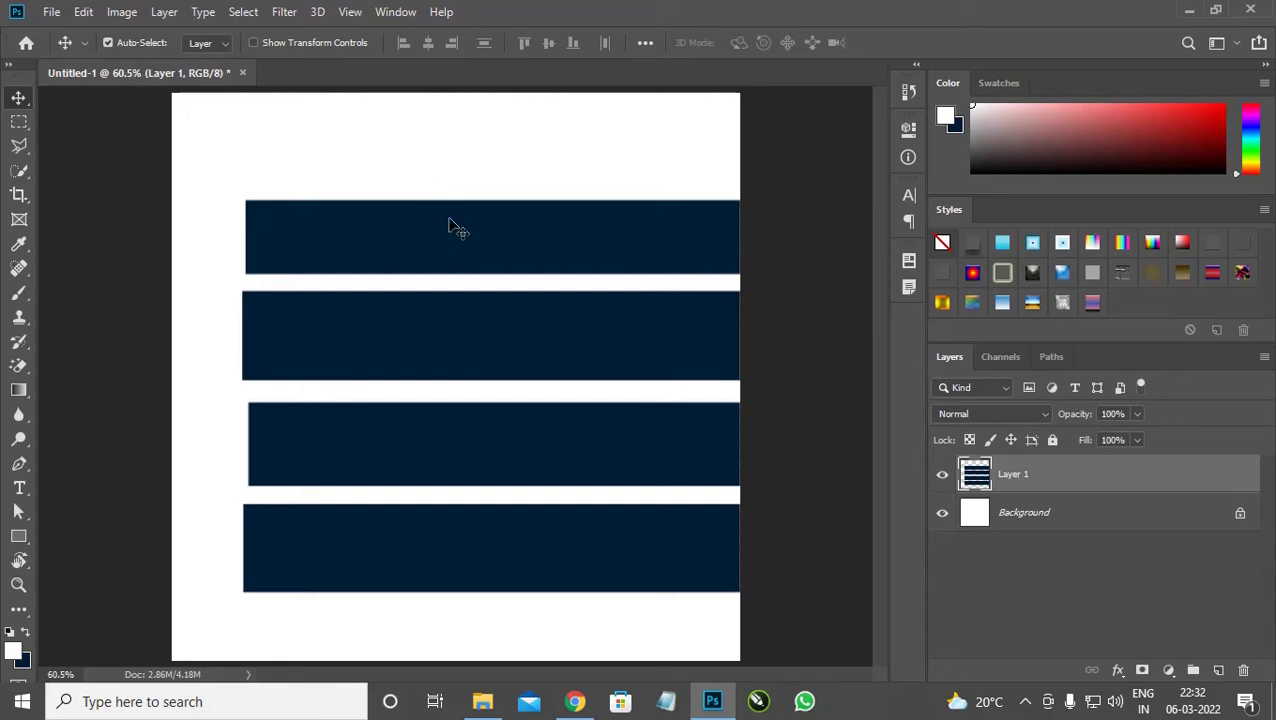
{"action": "left_click_drag", "start_coordinate": [483, 243], "coordinate": [473, 322]}
{"action": "scroll", "coordinate": [487, 296], "scroll_direction": "down", "scroll_amount": 1}
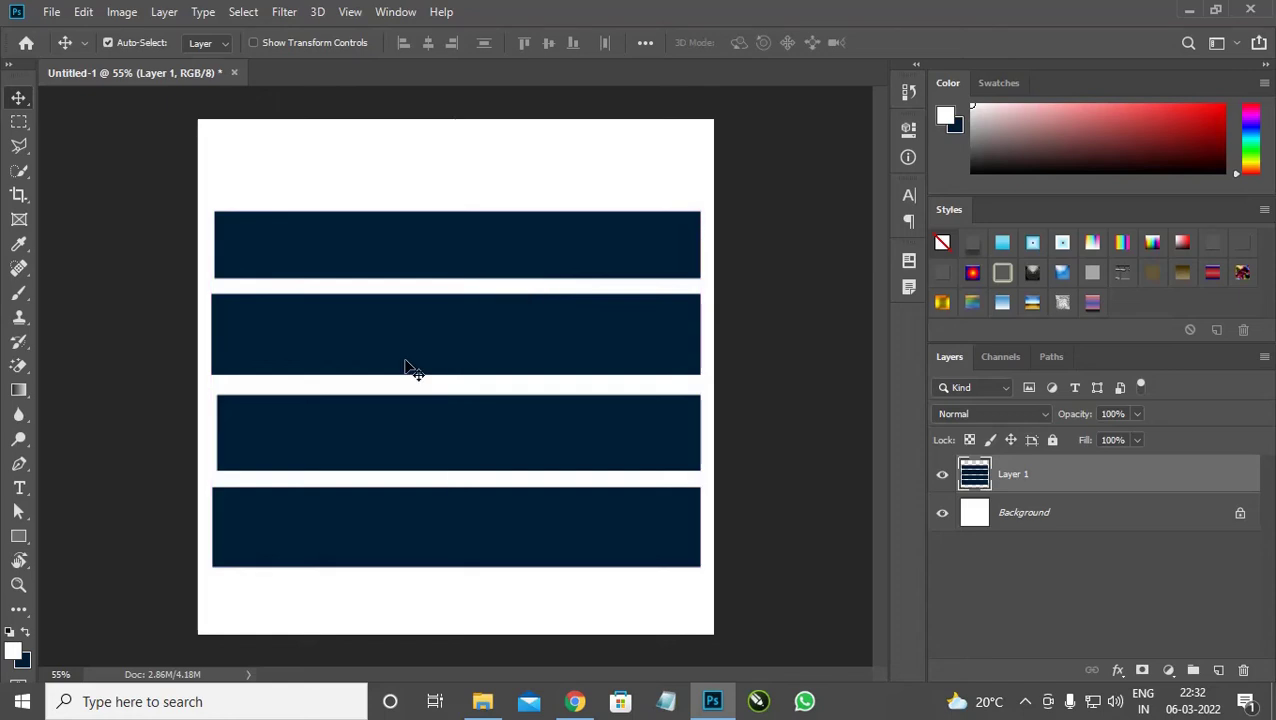
{"action": "scroll", "coordinate": [410, 366], "scroll_direction": "up", "scroll_amount": 1}
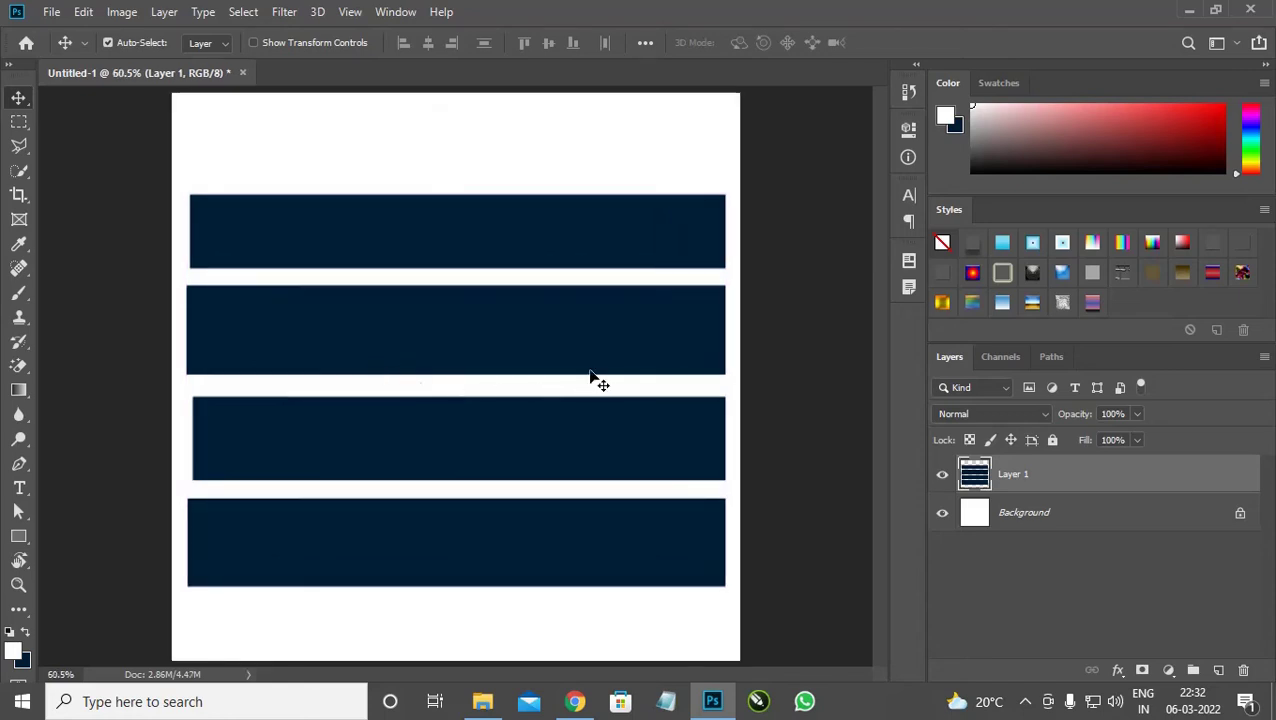
{"action": "scroll", "coordinate": [586, 374], "scroll_direction": "down", "scroll_amount": 1}
{"action": "scroll", "coordinate": [446, 334], "scroll_direction": "up", "scroll_amount": 1}
- Toggle the visibility of Layer 1 off and on repeatedly to compare the canvas with and without the strips
{"action": "left_click", "coordinate": [942, 476]}
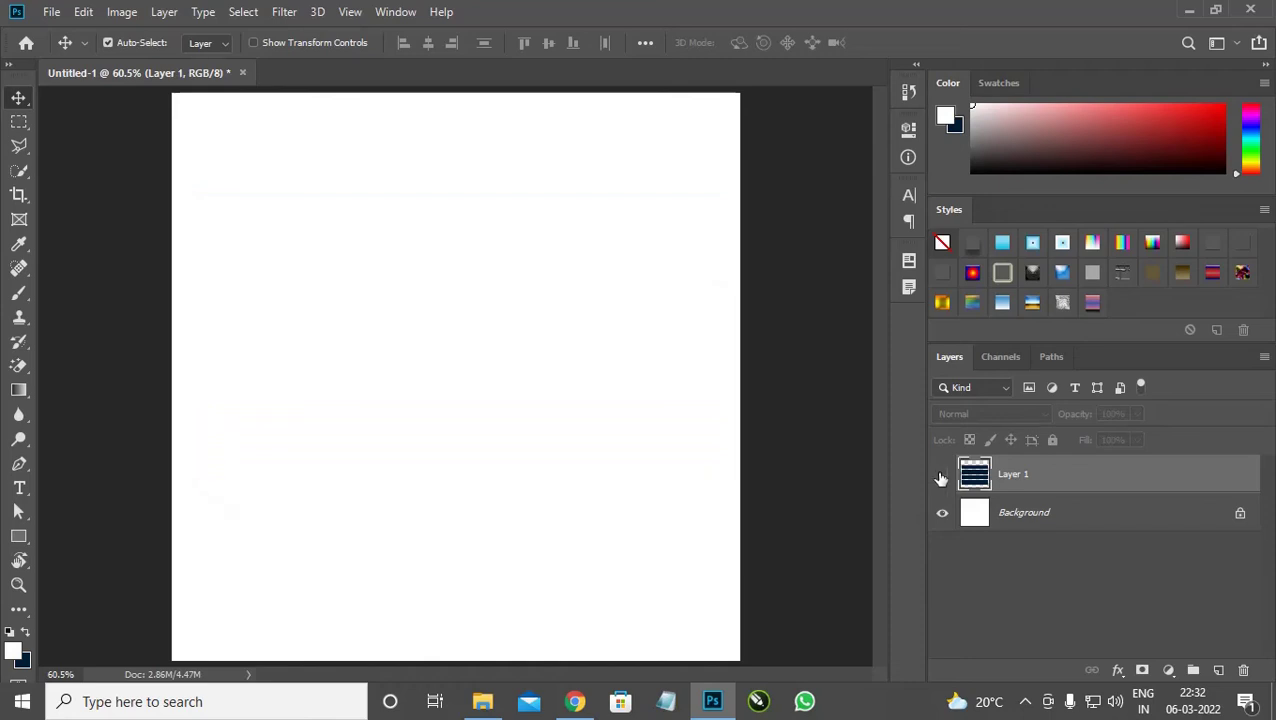
{"action": "left_click", "coordinate": [942, 476]}
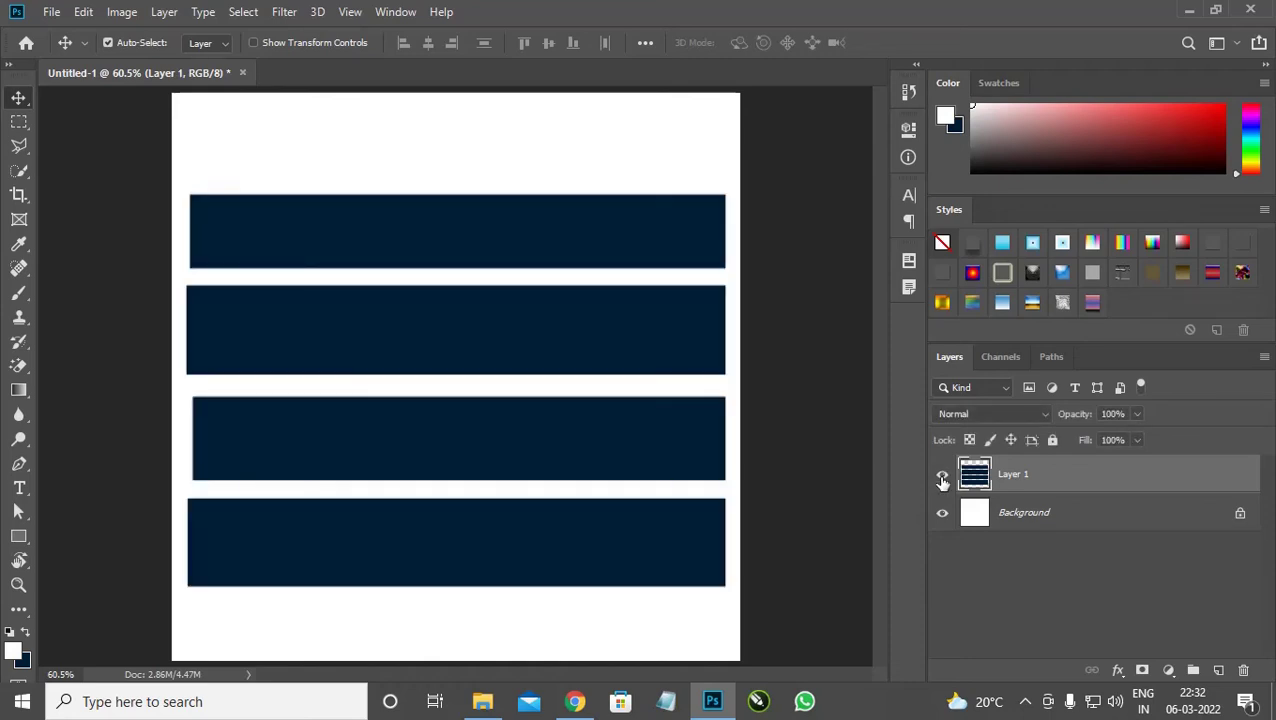
{"action": "left_click", "coordinate": [942, 477]}
{"action": "left_click", "coordinate": [942, 477]}
{"action": "left_click", "coordinate": [942, 478]}
{"action": "left_click", "coordinate": [942, 478]}
{"action": "scroll", "coordinate": [430, 407], "scroll_direction": "down", "scroll_amount": 1}
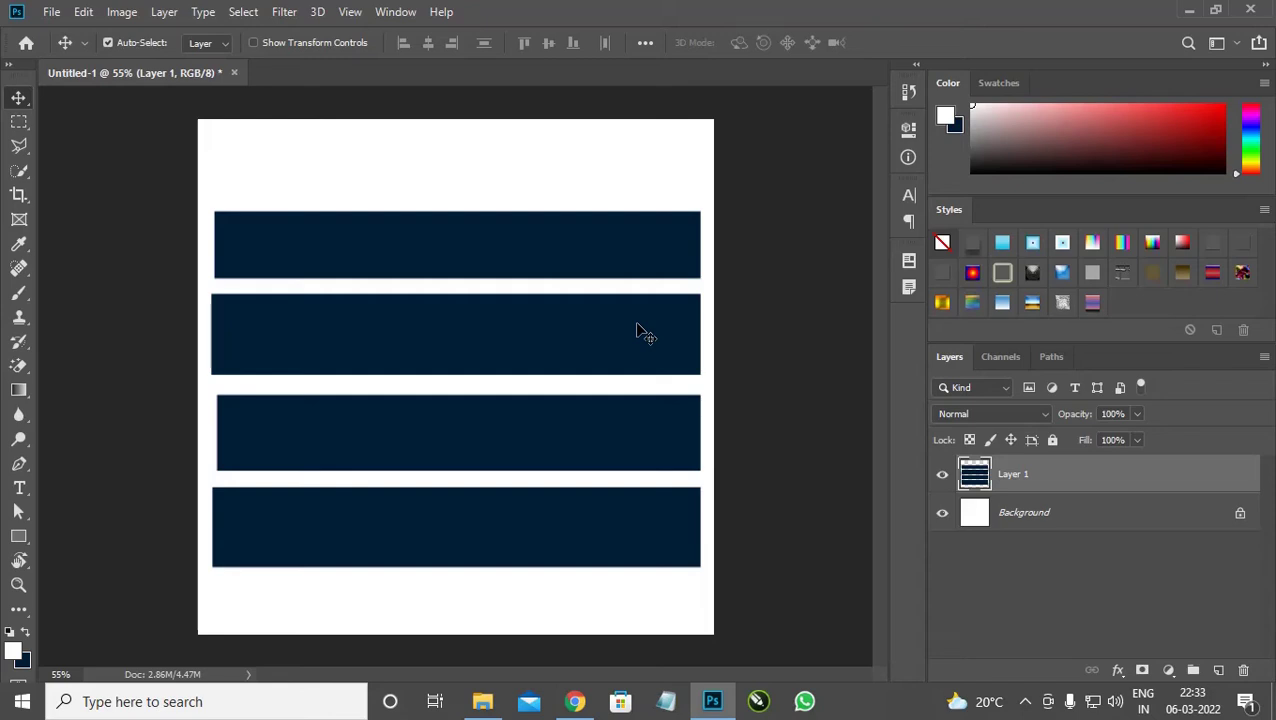
- Show the transform controls around the strips with the Move tool, toggling them off and back on
{"action": "left_click", "coordinate": [254, 43]}
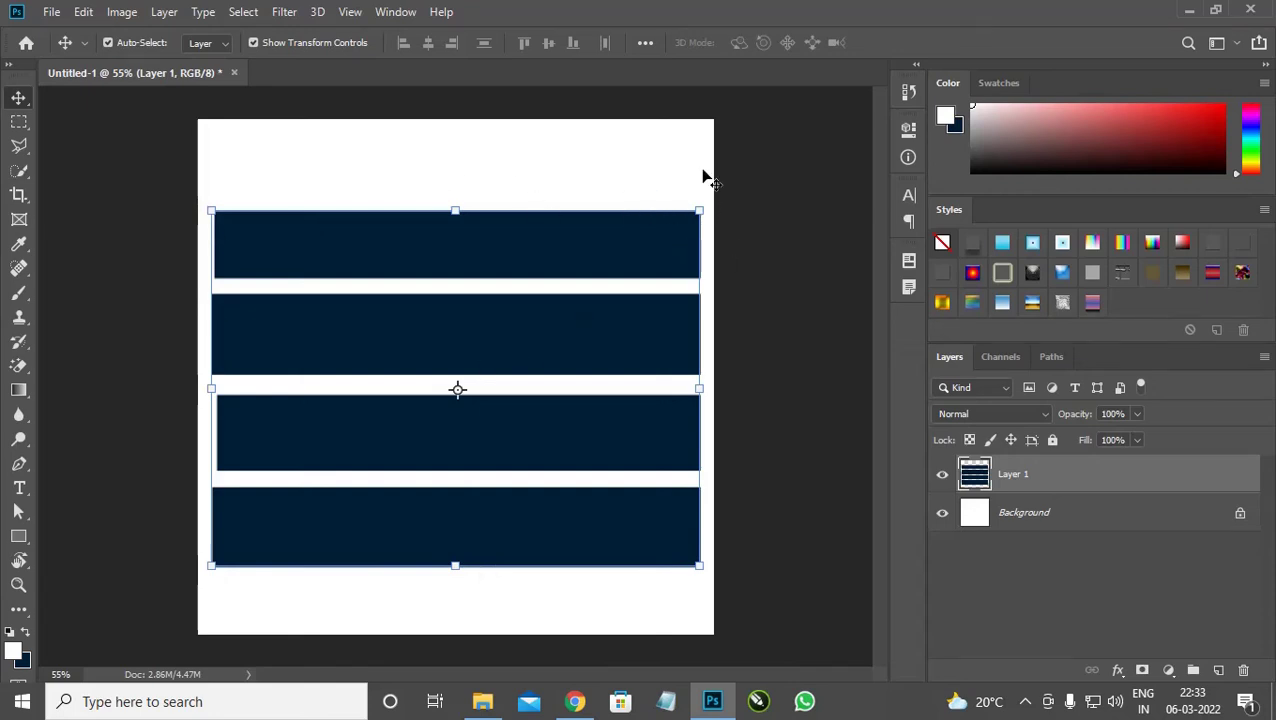
{"action": "left_click", "coordinate": [253, 42]}
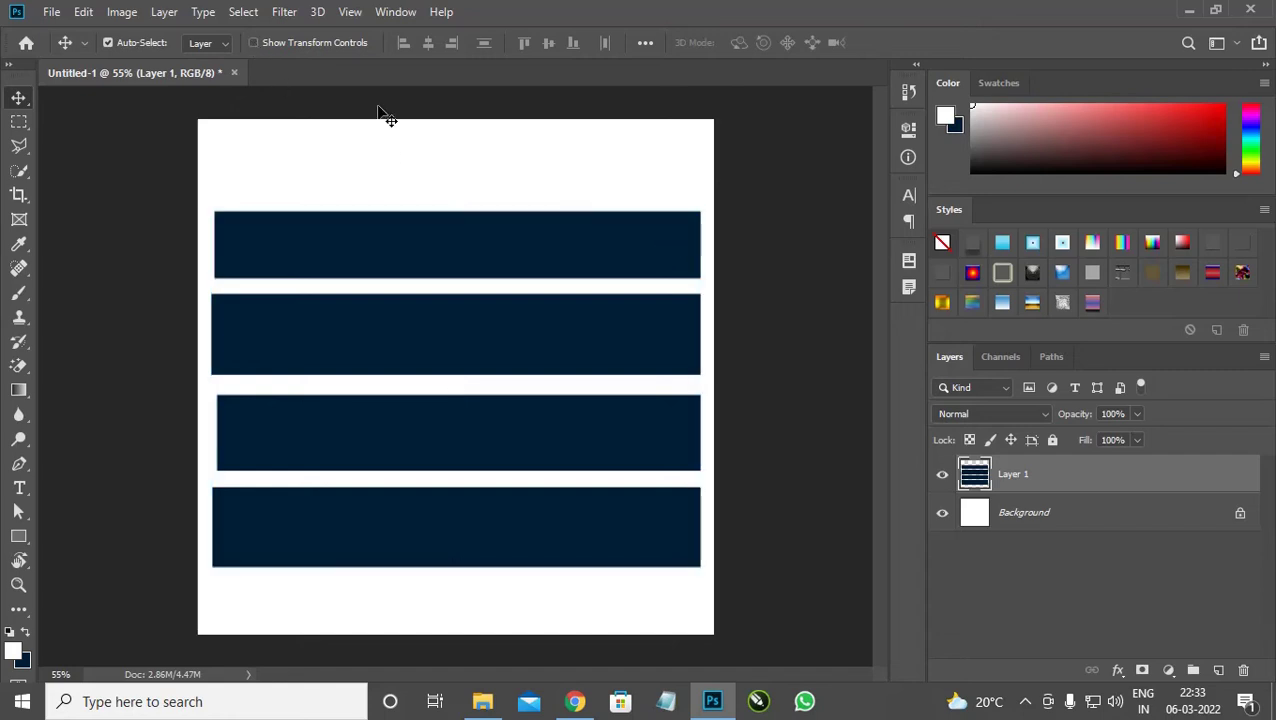
{"action": "left_click", "coordinate": [253, 42]}
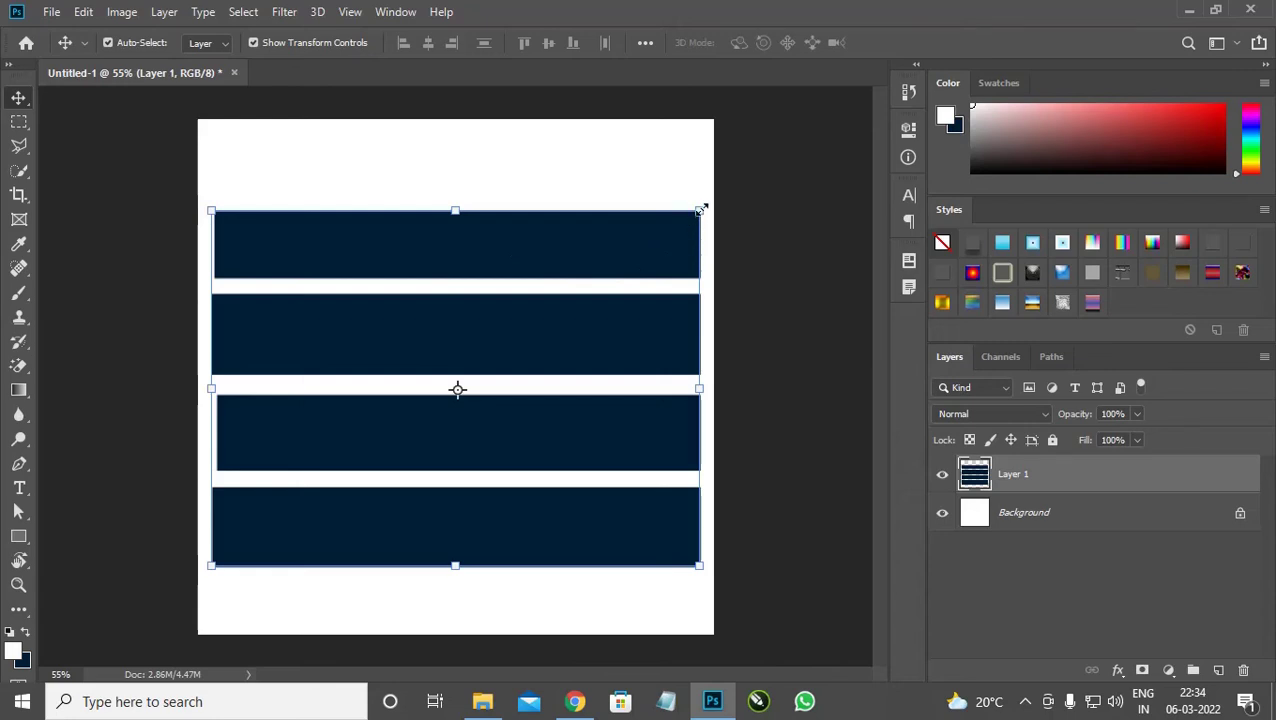
- Scale the strips proportionally from their corners, shrinking them to about 59%, restoring them, and enlarging them to about 102%
{"action": "left_click_drag", "start_coordinate": [701, 207], "coordinate": [494, 342]}
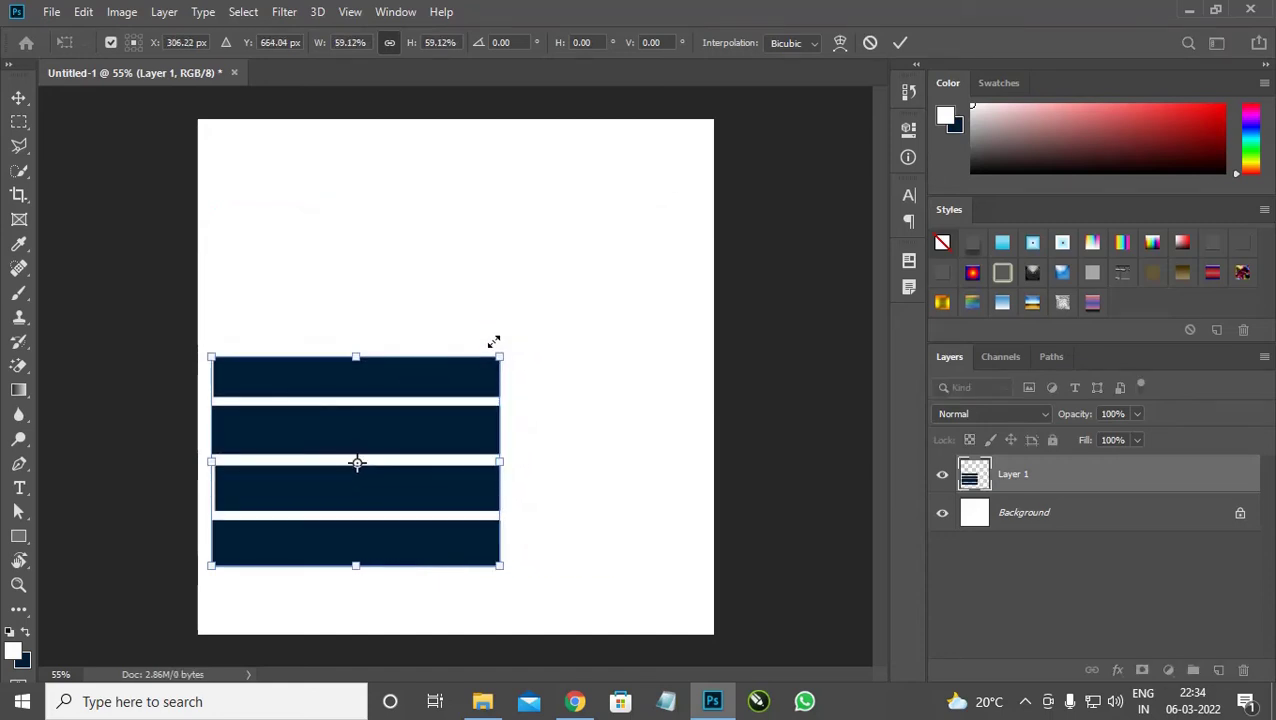
{"action": "left_click_drag", "start_coordinate": [500, 356], "coordinate": [699, 211]}
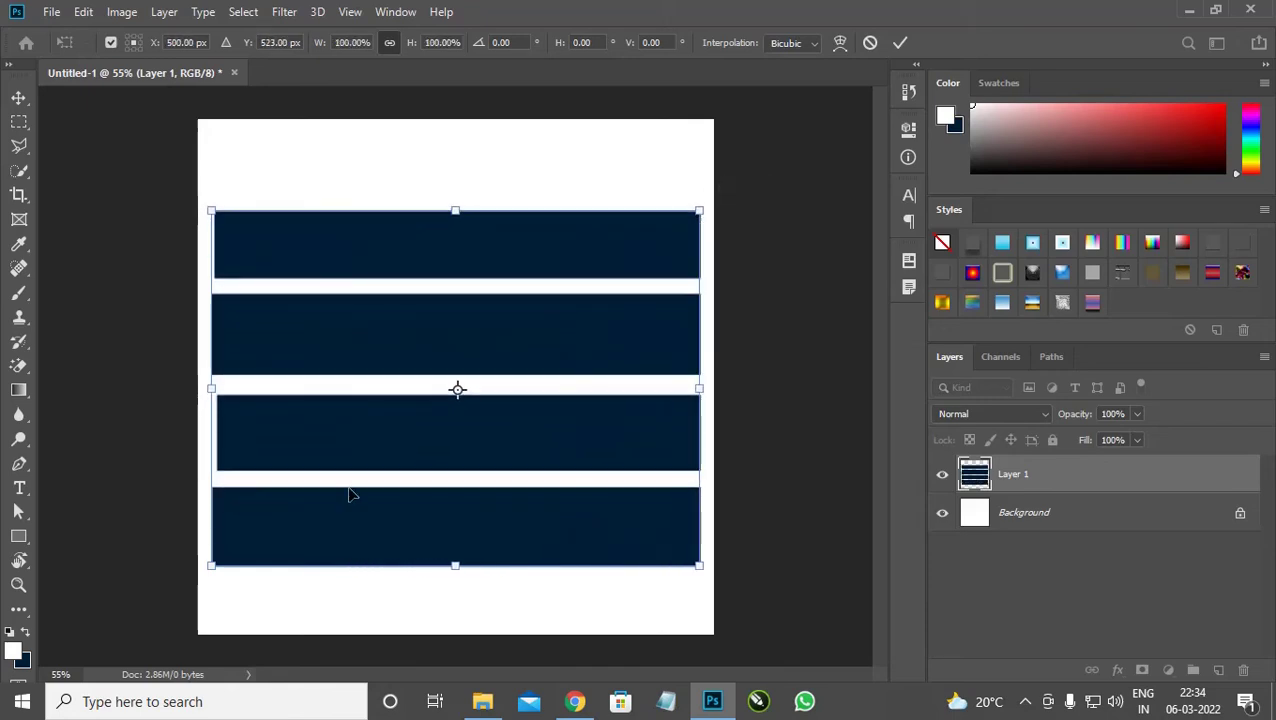
{"action": "mouse_move", "coordinate": [211, 566]}
{"action": "left_mouse_down"}
{"action": "mouse_move", "coordinate": [449, 393]}
{"action": "mouse_move", "coordinate": [265, 529]}
{"action": "mouse_move", "coordinate": [230, 571]}
{"action": "left_mouse_up"}
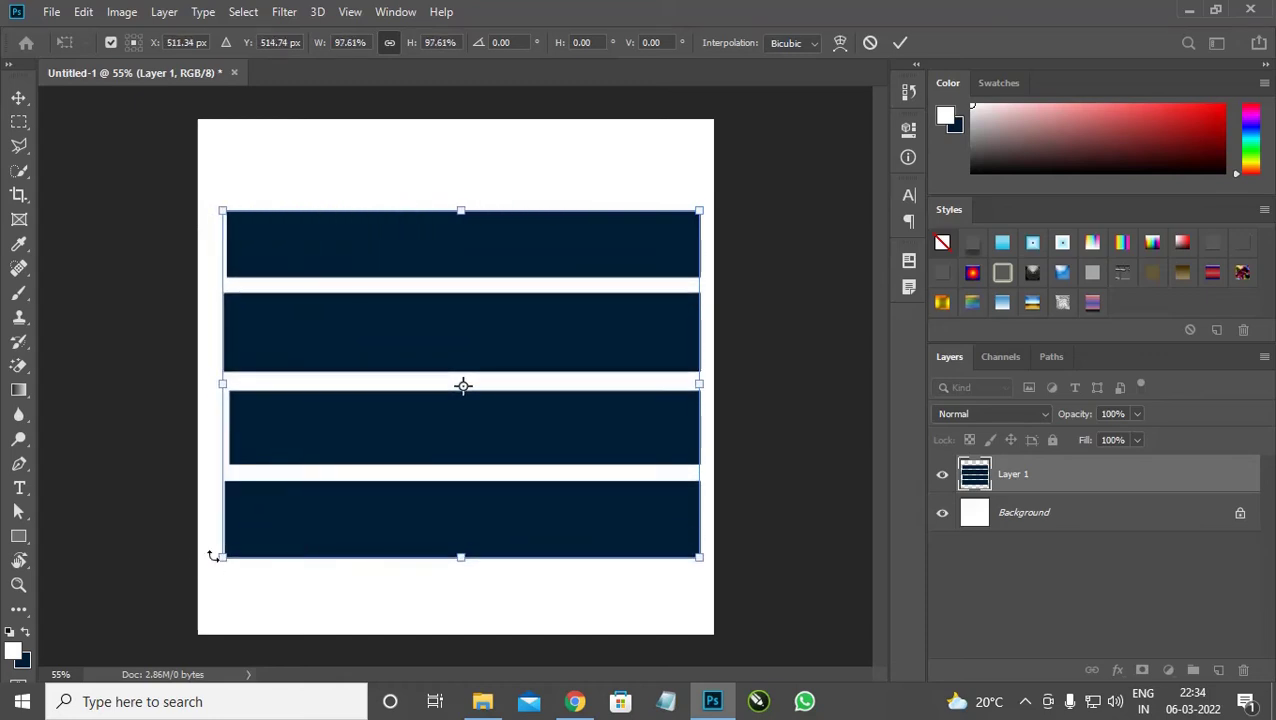
{"action": "left_click_drag", "start_coordinate": [221, 555], "coordinate": [205, 569]}
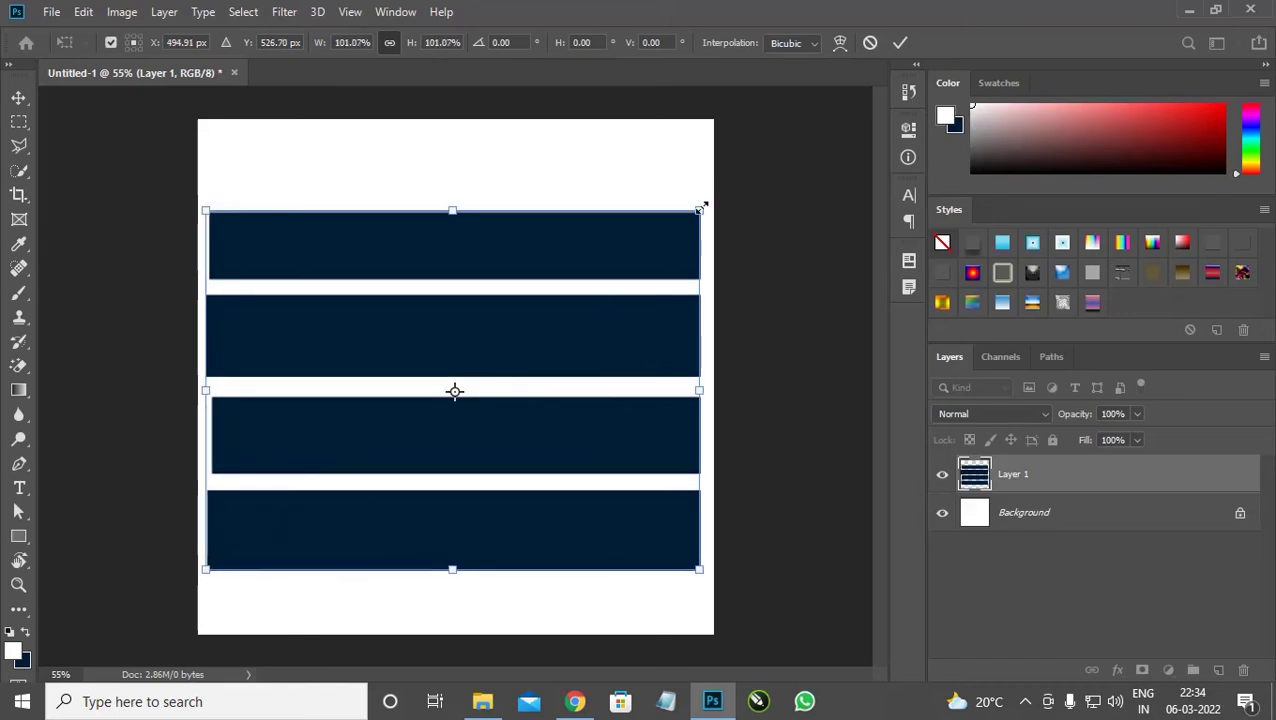
{"action": "left_click_drag", "start_coordinate": [700, 207], "coordinate": [706, 204]}
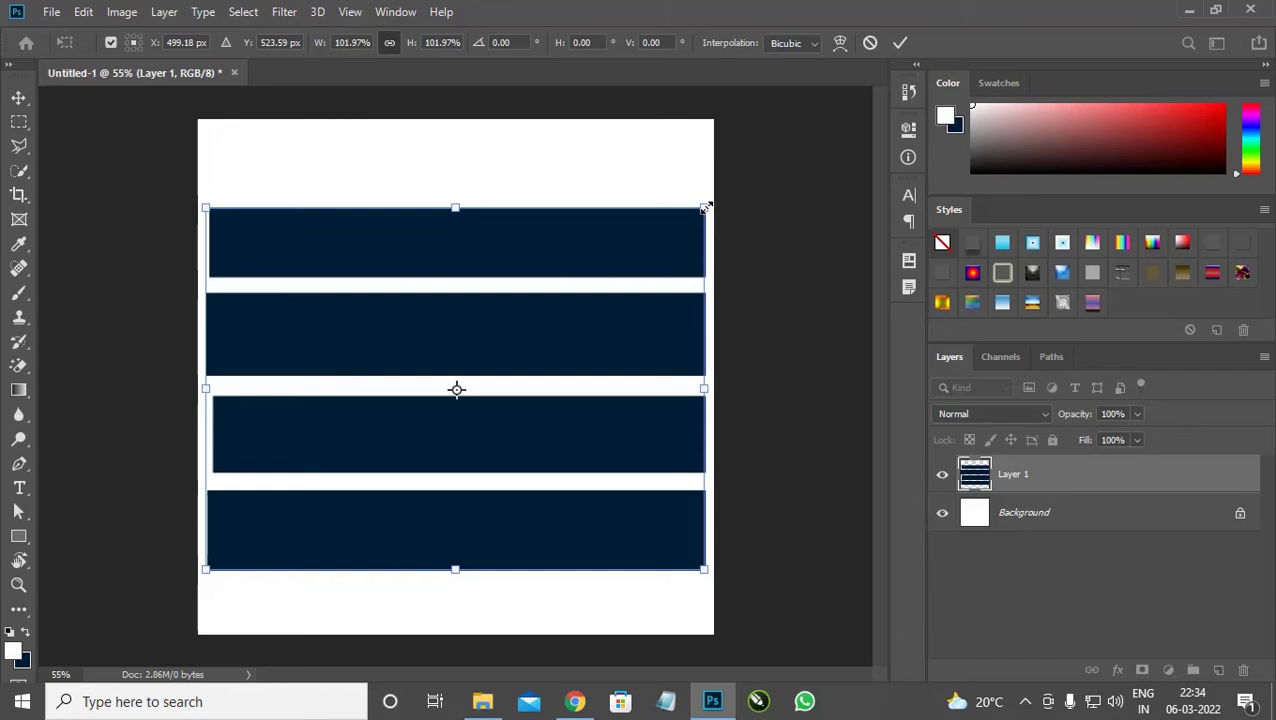
- Shrink and re-enlarge the strips proportionally from their upper corners, leave them slightly smaller, and apply the transform
{"action": "left_click_drag", "start_coordinate": [704, 206], "coordinate": [413, 397]}
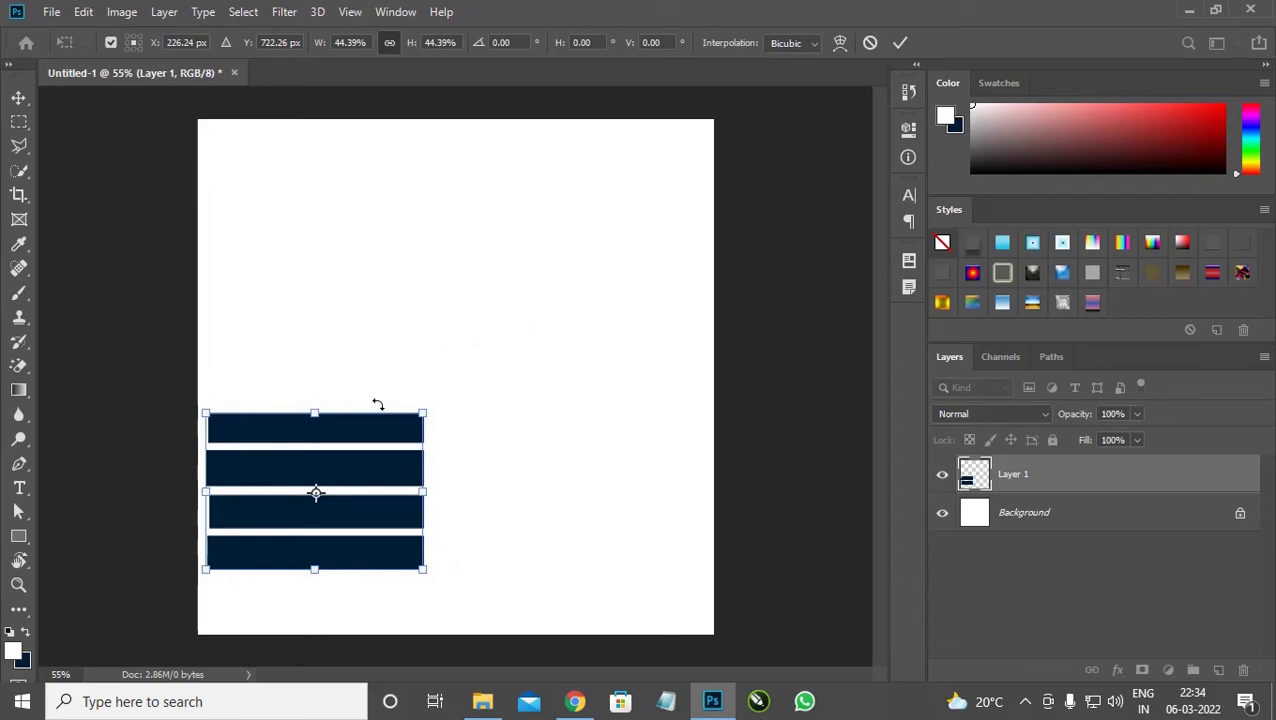
{"action": "left_click_drag", "start_coordinate": [424, 413], "coordinate": [694, 215]}
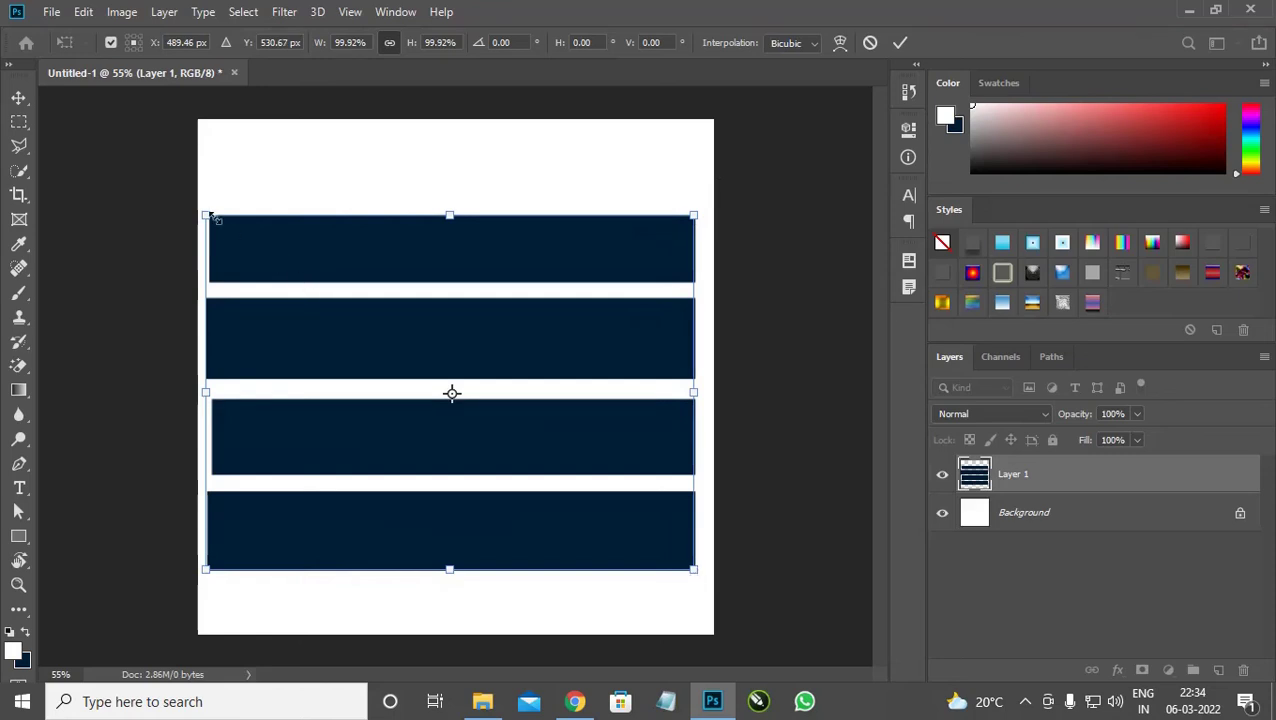
{"action": "left_click_drag", "start_coordinate": [204, 213], "coordinate": [398, 440]}
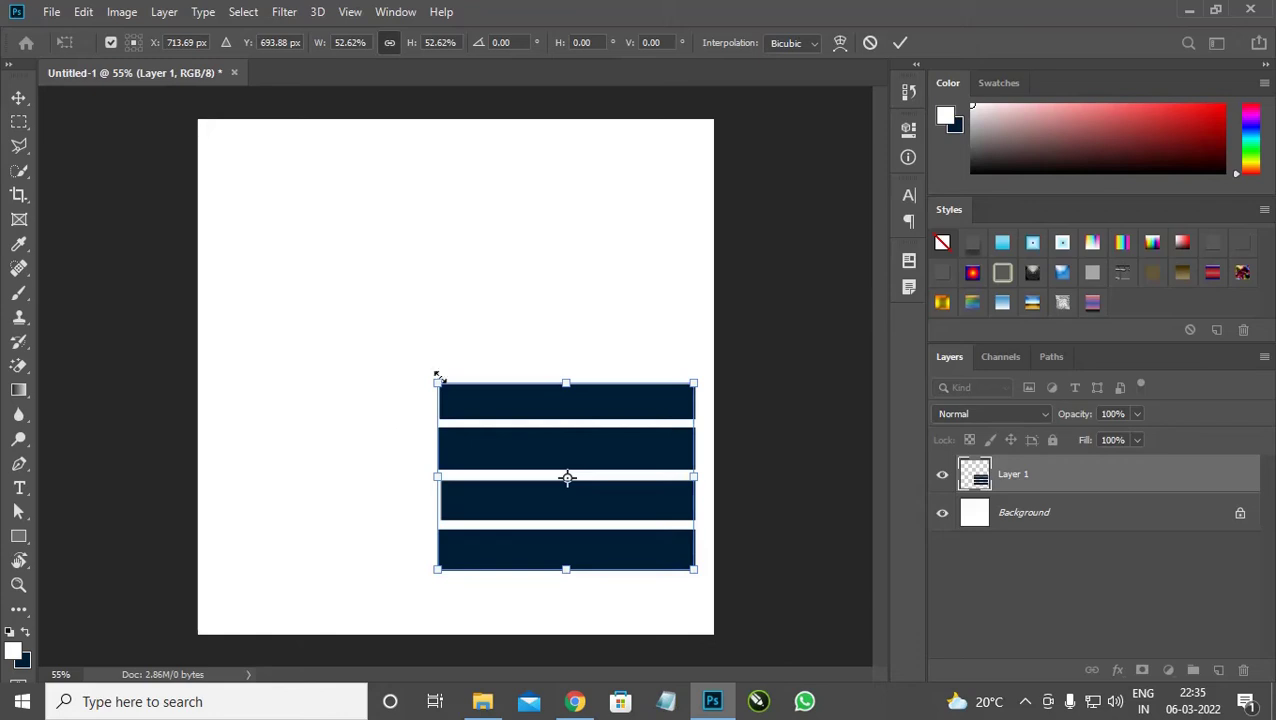
{"action": "left_click_drag", "start_coordinate": [437, 382], "coordinate": [227, 233]}
{"action": "key", "text": "Return"}
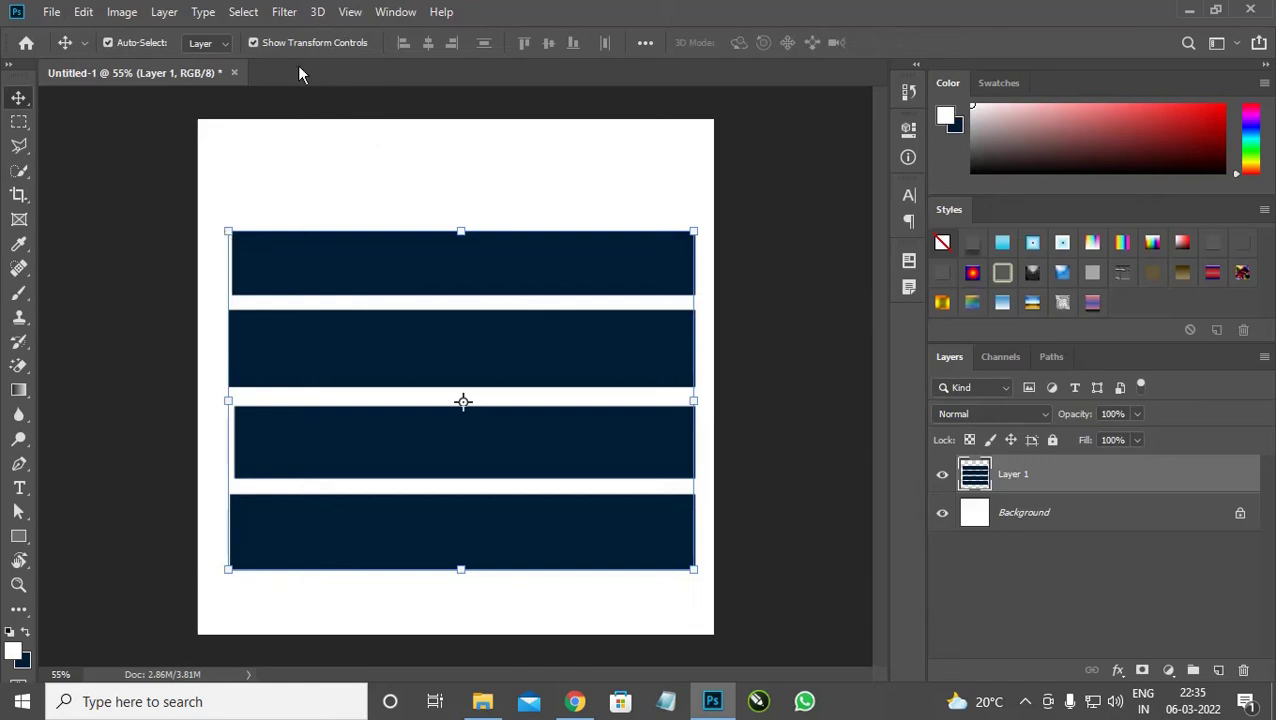
- Deselect and reselect Layer 1, hide its transform controls, and move the strips up to the center of the canvas
{"action": "left_click", "coordinate": [513, 205]}
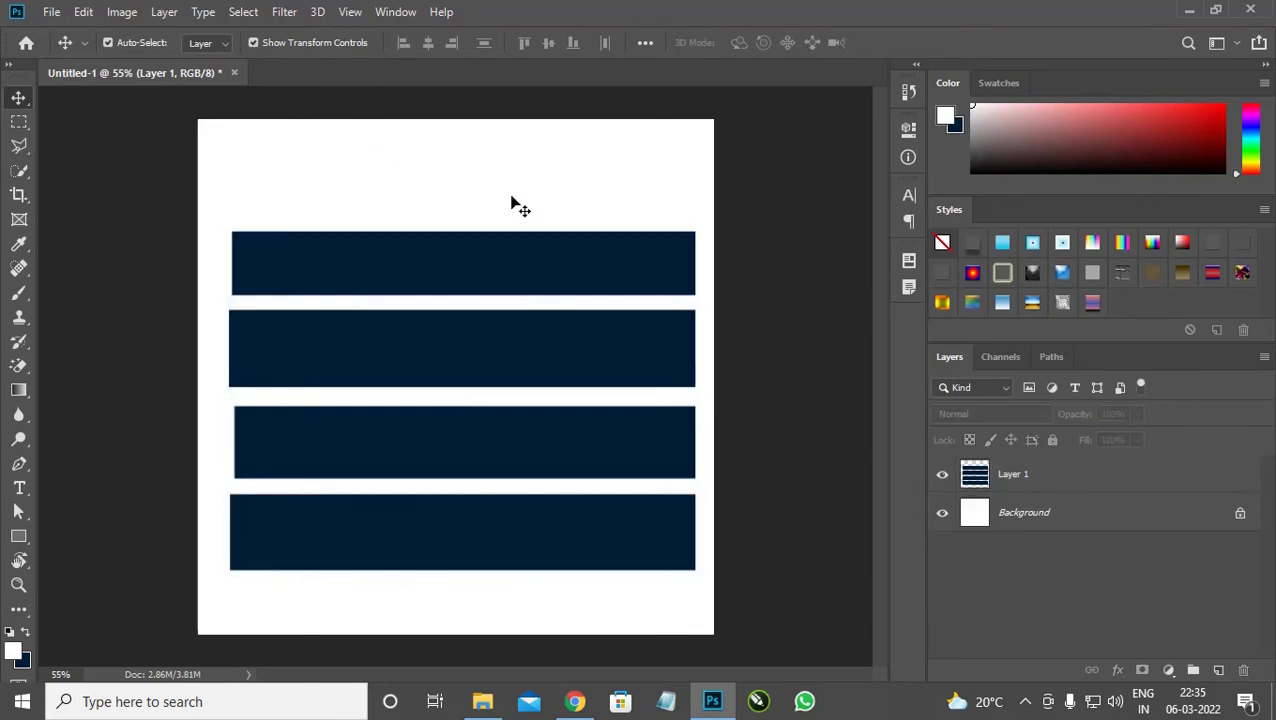
{"action": "left_click", "coordinate": [480, 291]}
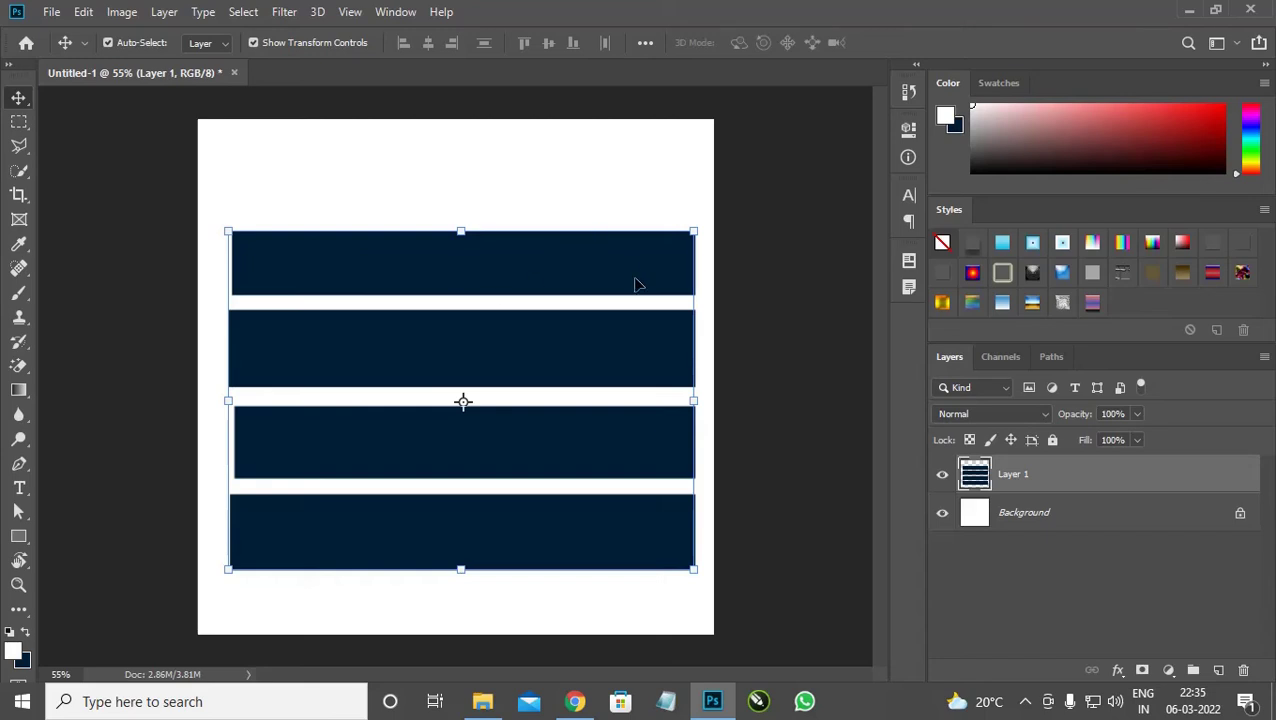
{"action": "left_click", "coordinate": [253, 43]}
{"action": "left_click_drag", "start_coordinate": [458, 277], "coordinate": [449, 250]}
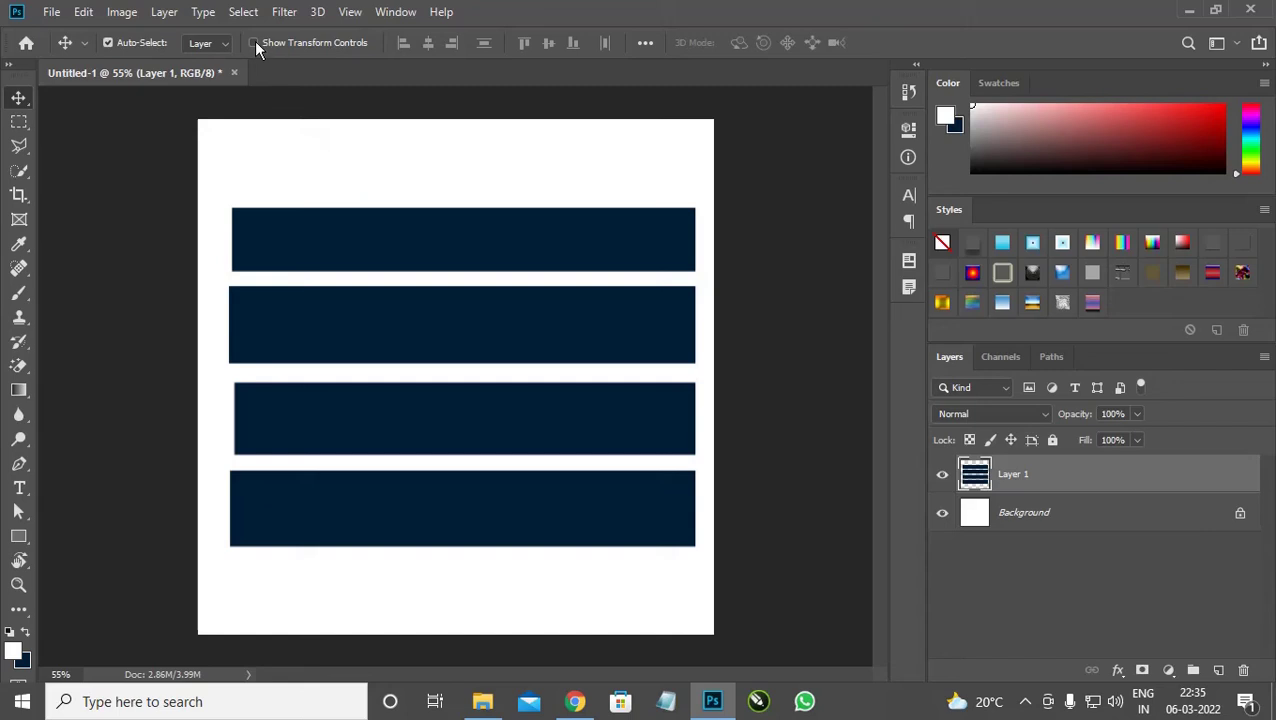
{"action": "left_click_drag", "start_coordinate": [464, 219], "coordinate": [455, 234]}
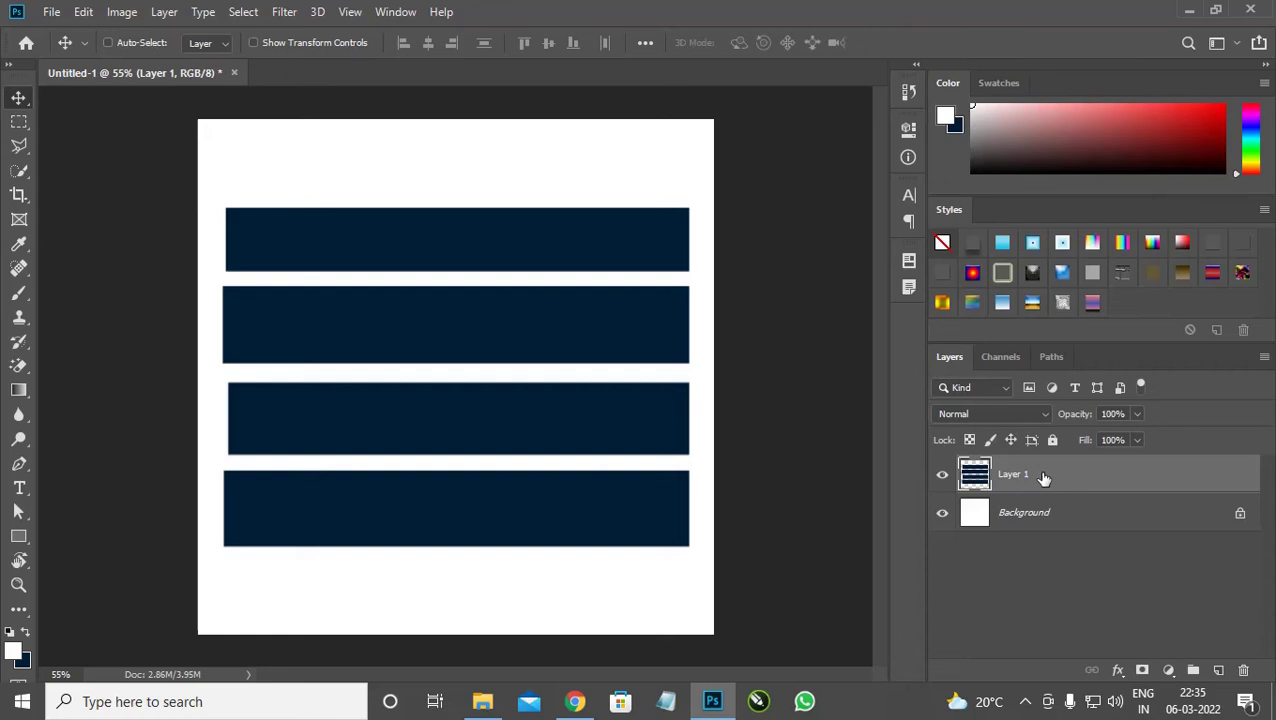
- Scale the strips proportionally to about 96% with Free Transform and apply it
{"action": "key", "text": "ctrl+t"}
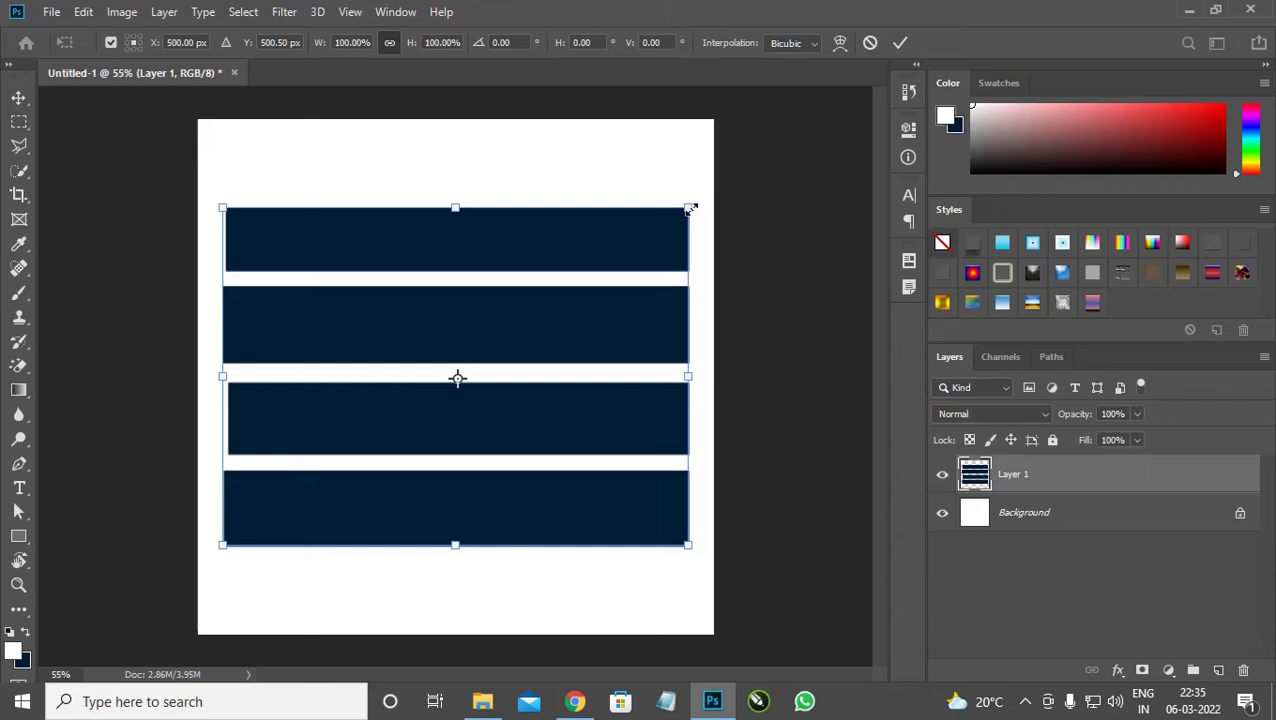
{"action": "mouse_move", "coordinate": [691, 209]}
{"action": "left_mouse_down"}
{"action": "mouse_move", "coordinate": [461, 374]}
{"action": "mouse_move", "coordinate": [673, 225]}
{"action": "left_mouse_up"}
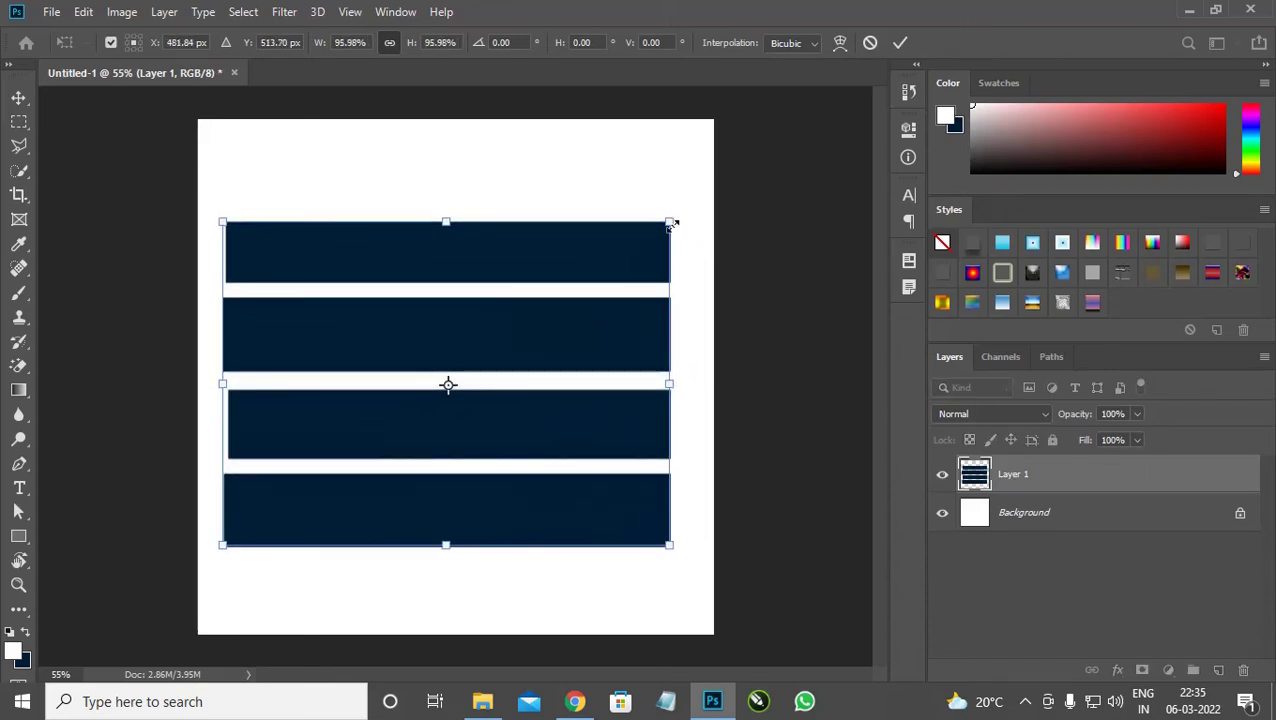
{"action": "key", "text": "Return"}
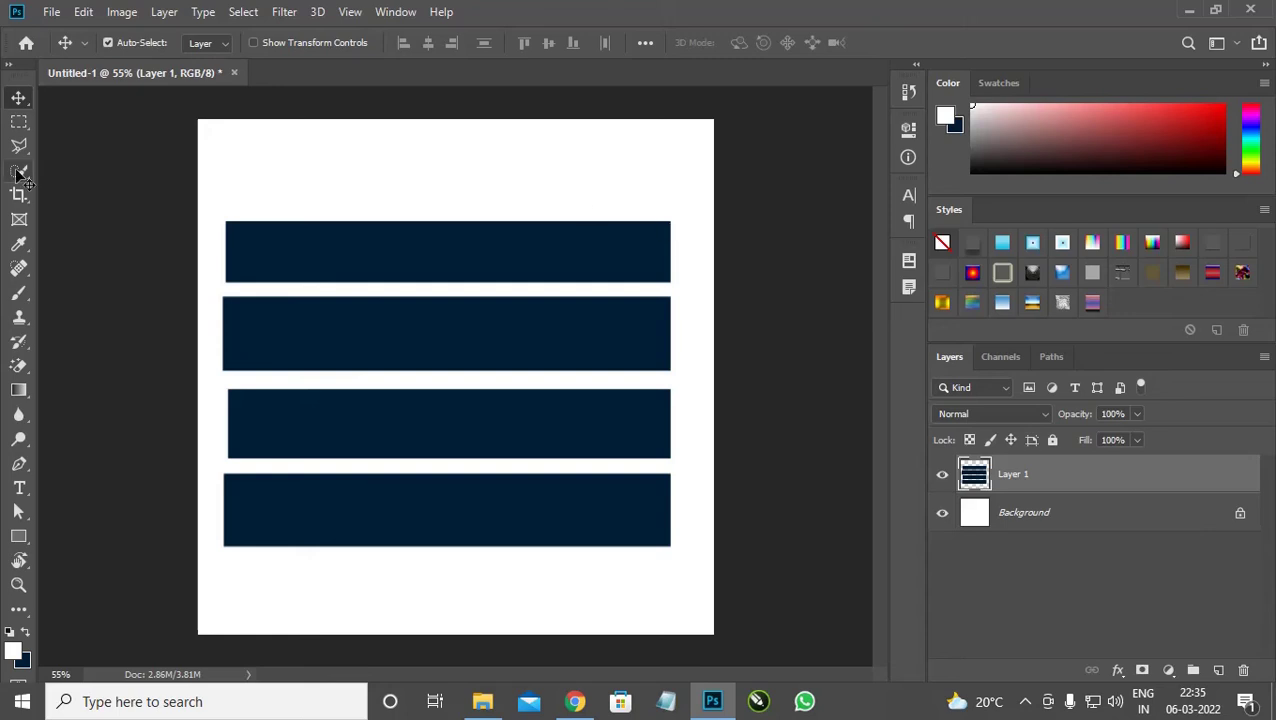
- Switch to the Rectangular Marquee tool, reselect Layer 1, delete it, and undo the deletion
{"action": "left_click", "coordinate": [16, 122]}
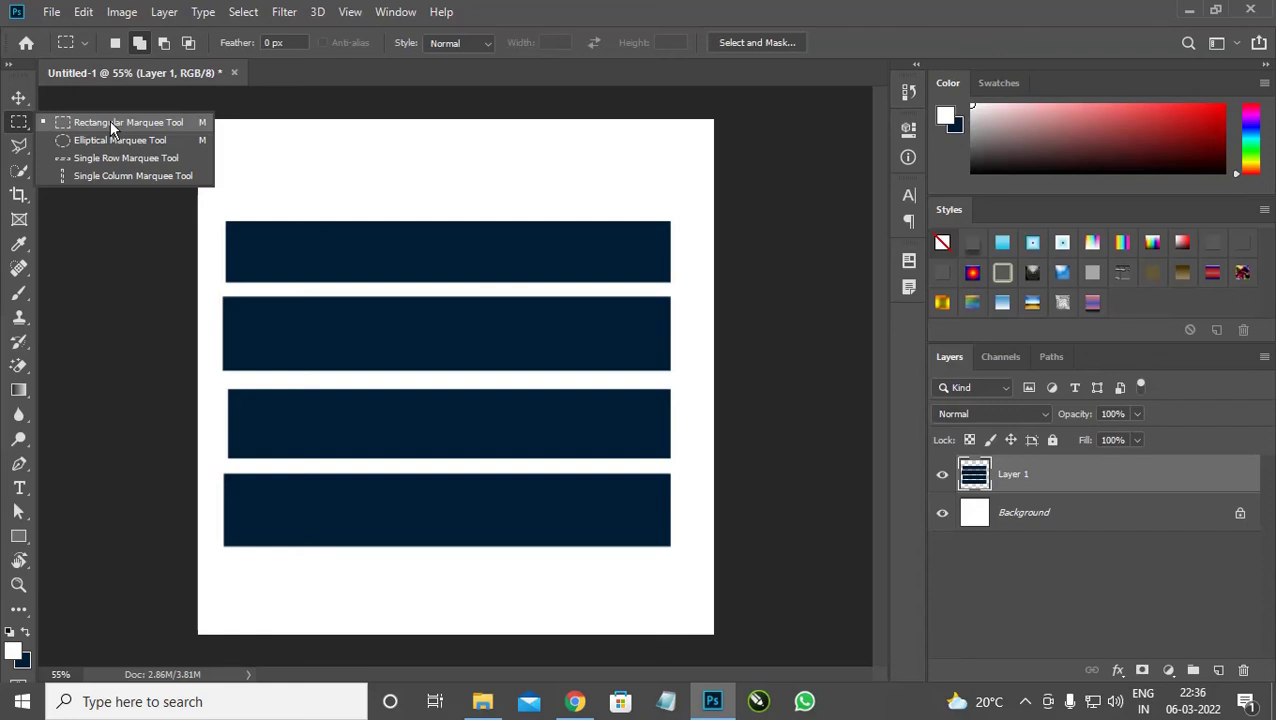
{"action": "left_click", "coordinate": [653, 29]}
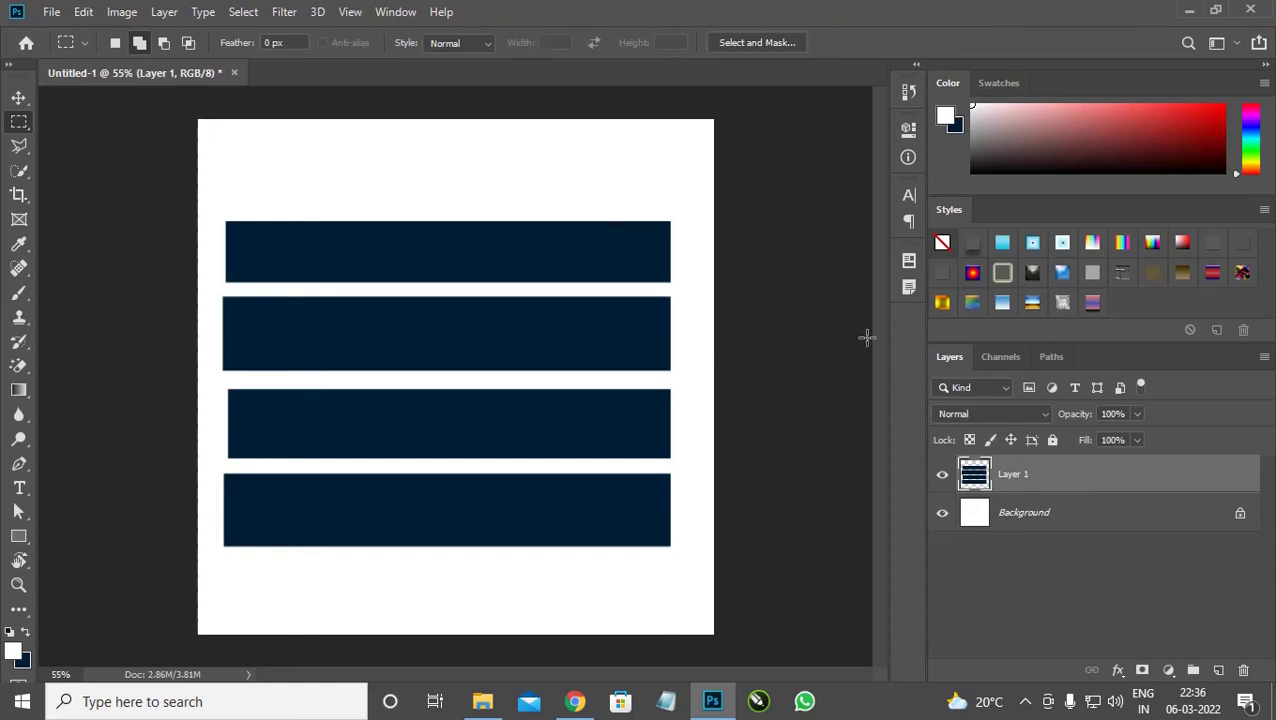
{"action": "left_click", "coordinate": [1067, 588]}
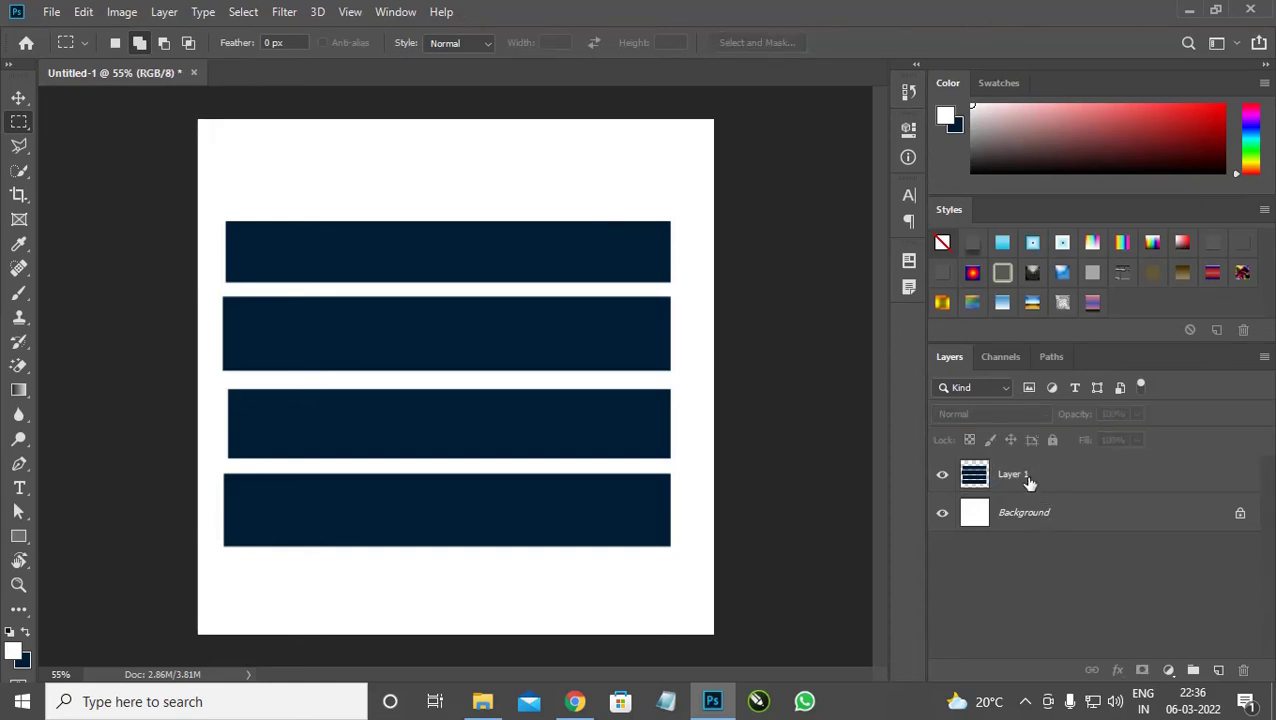
{"action": "left_click", "coordinate": [1027, 483]}
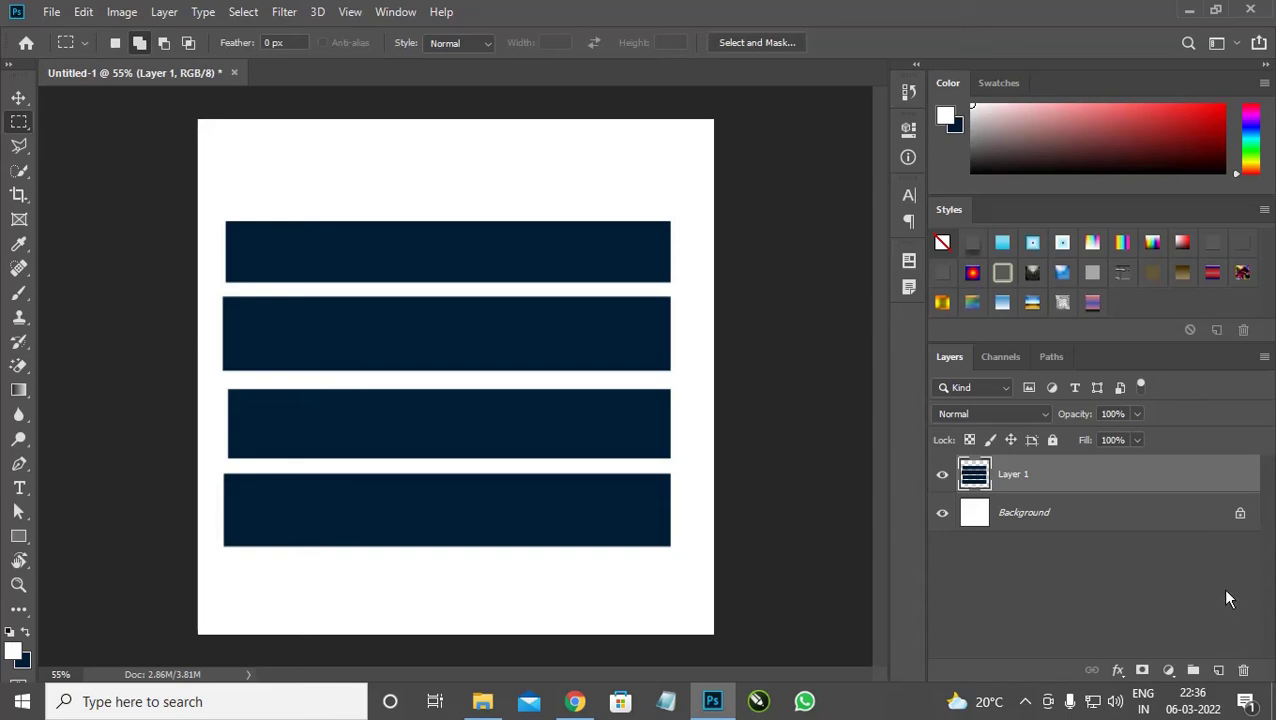
{"action": "left_click", "coordinate": [1244, 671]}
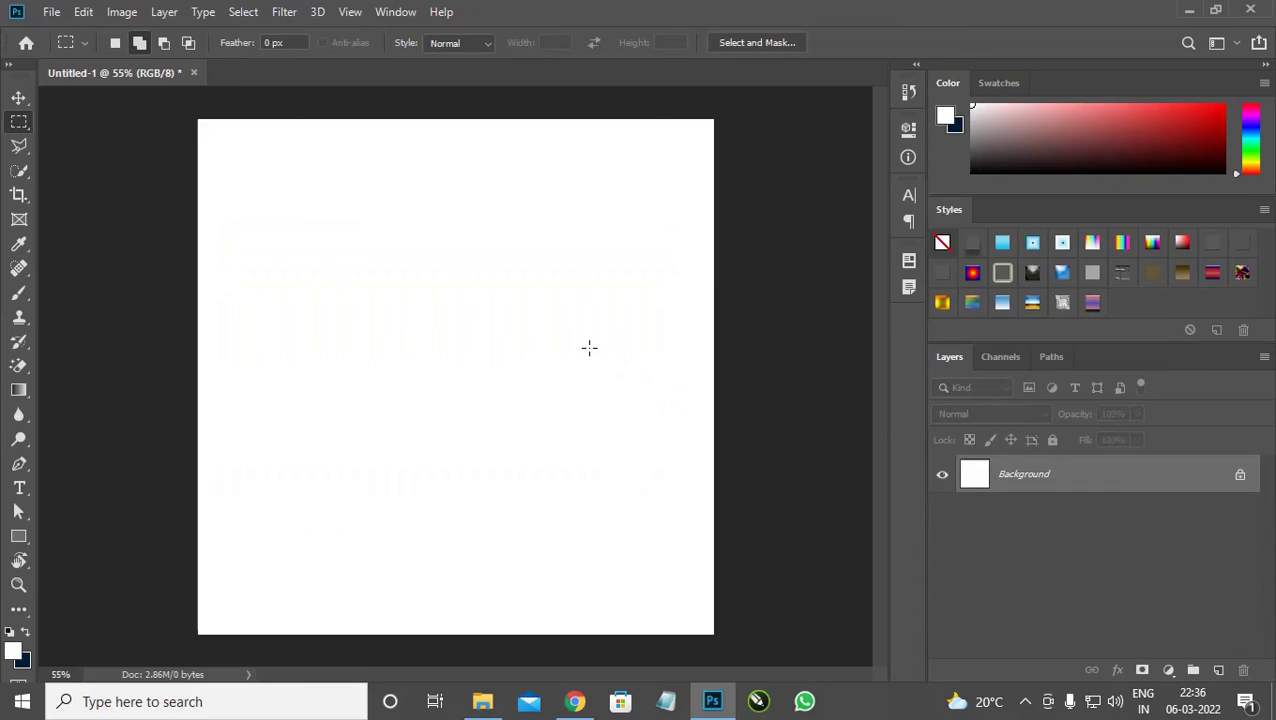
{"action": "key", "text": "ctrl+z"}
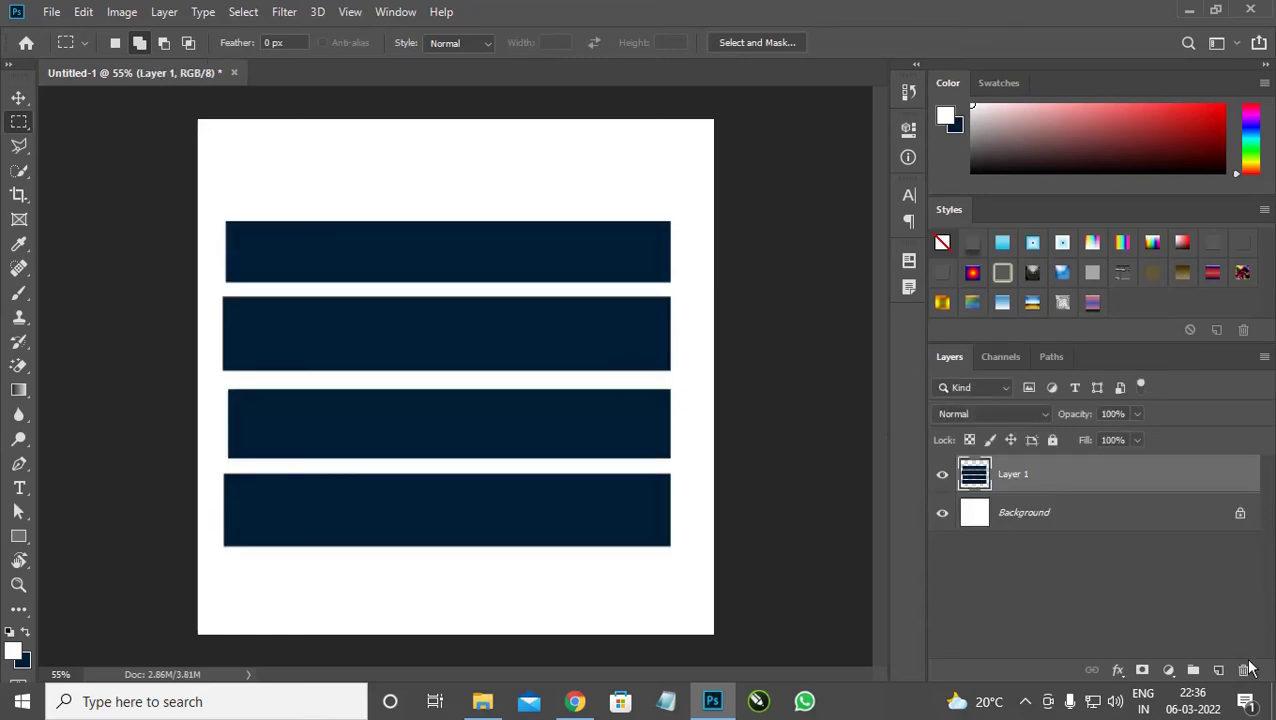
- Delete Layer 1 with the strips, undoing and repeating the deletion, to leave only the Background layer
{"action": "left_click", "coordinate": [1045, 516]}
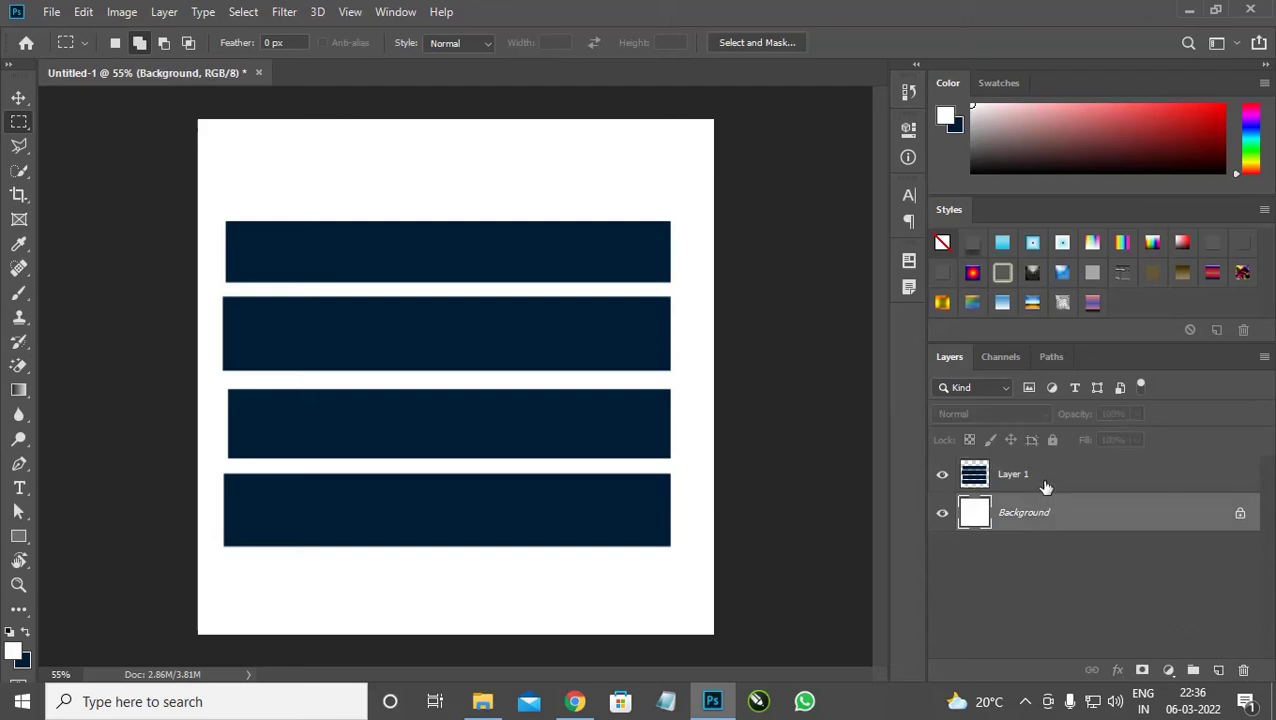
{"action": "left_click", "coordinate": [1044, 484]}
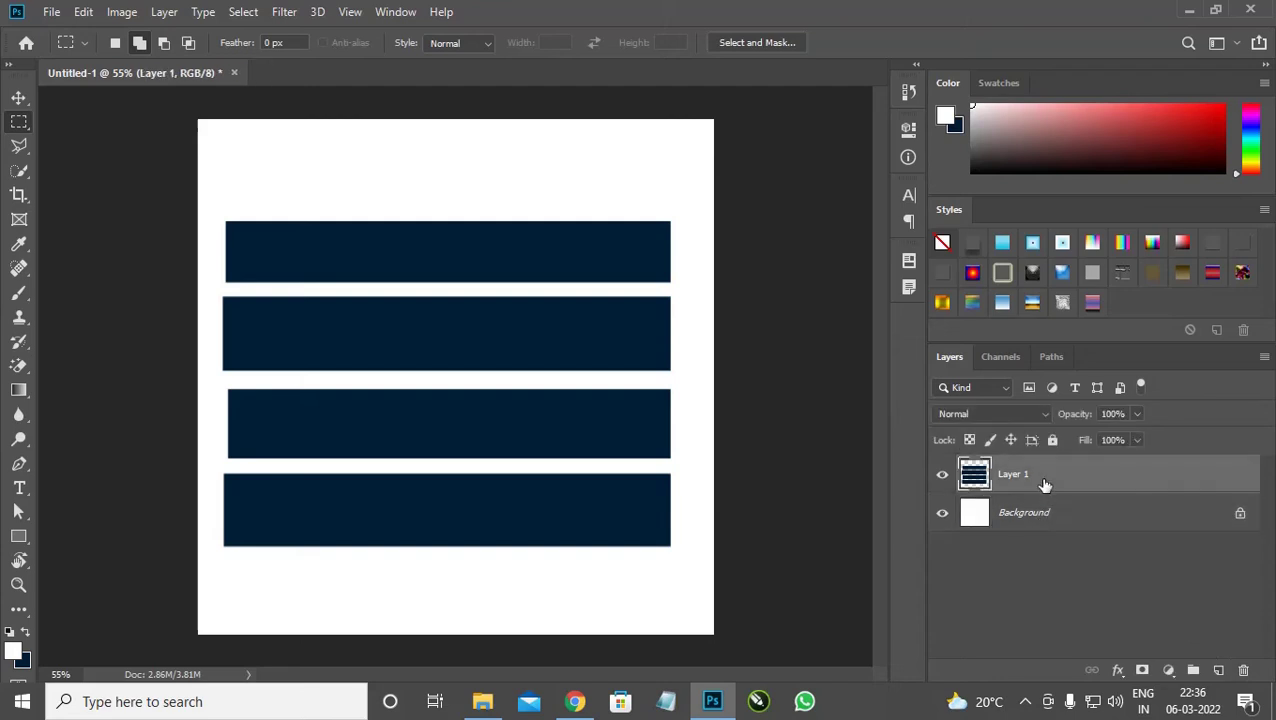
{"action": "key", "text": "Delete"}
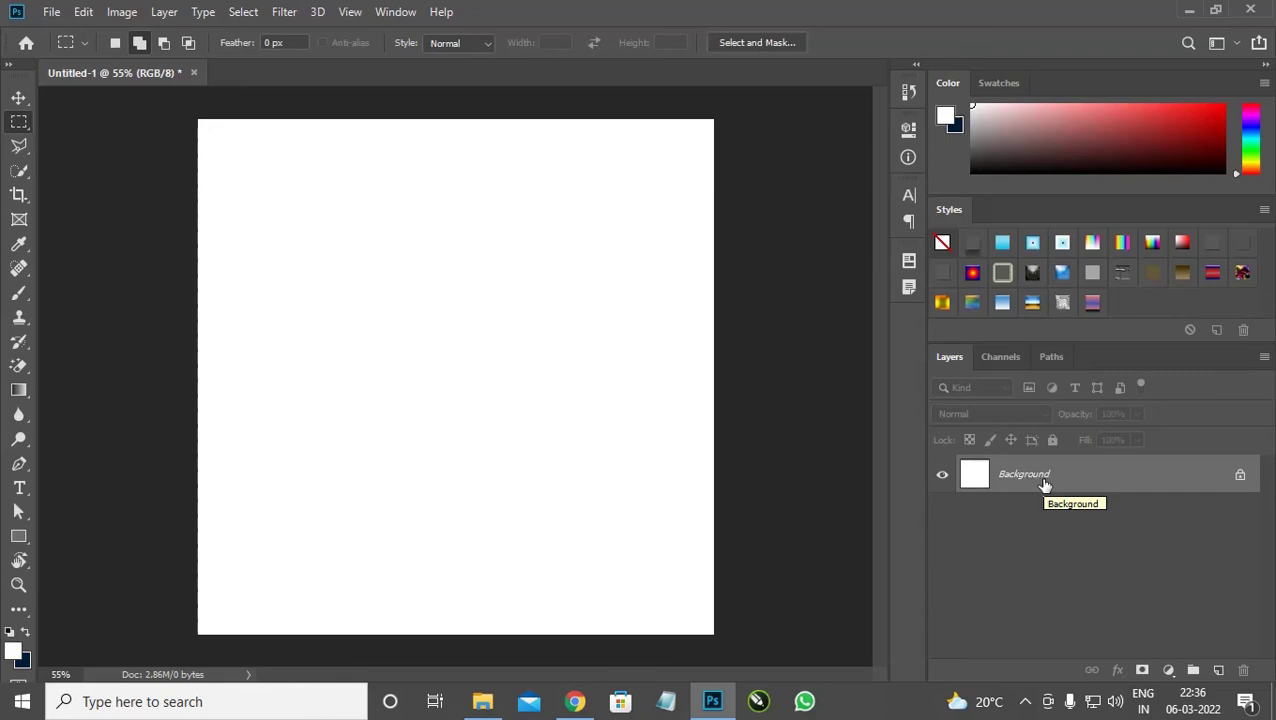
{"action": "key", "text": "ctrl+z"}
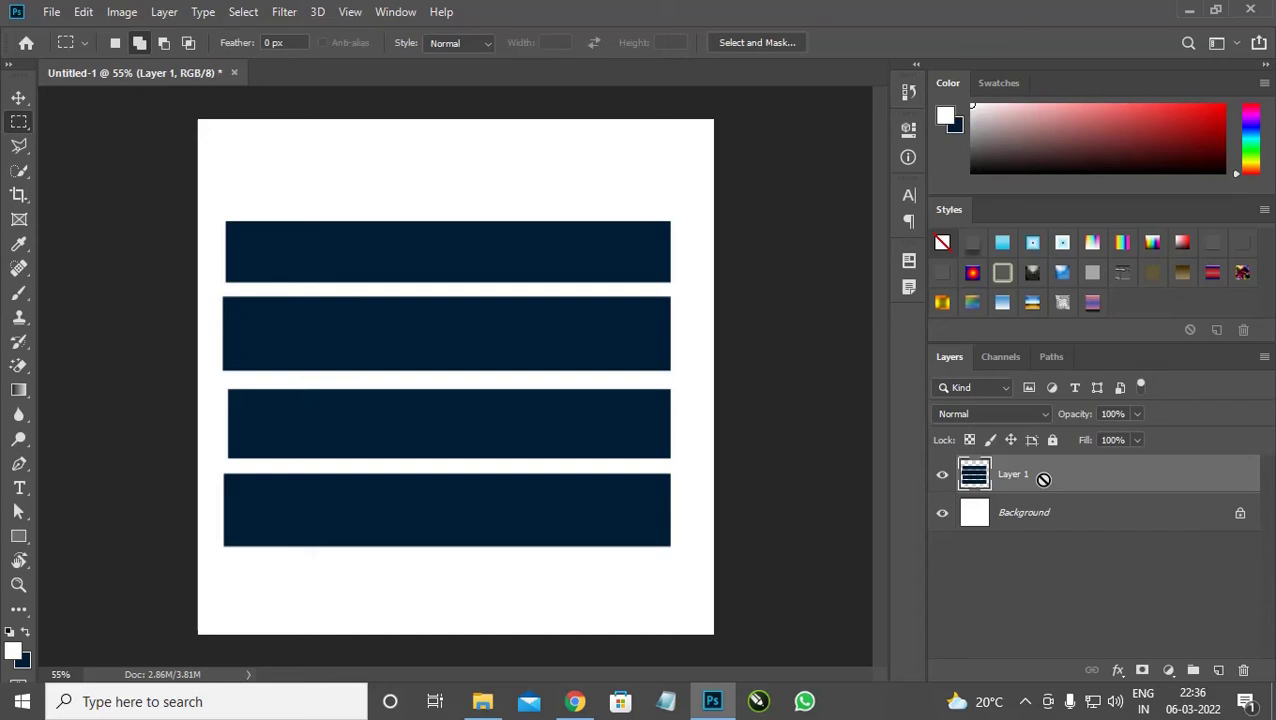
{"action": "key", "text": "Delete"}
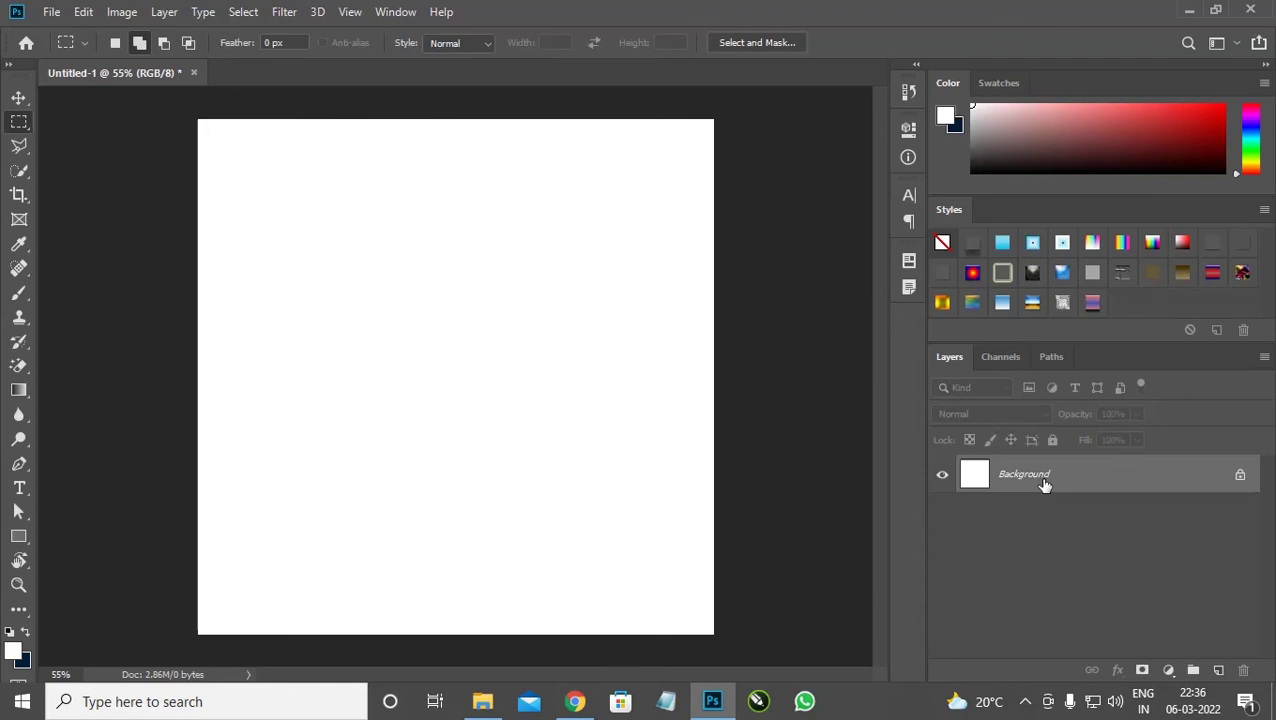
{"action": "key", "text": "ctrl+z"}
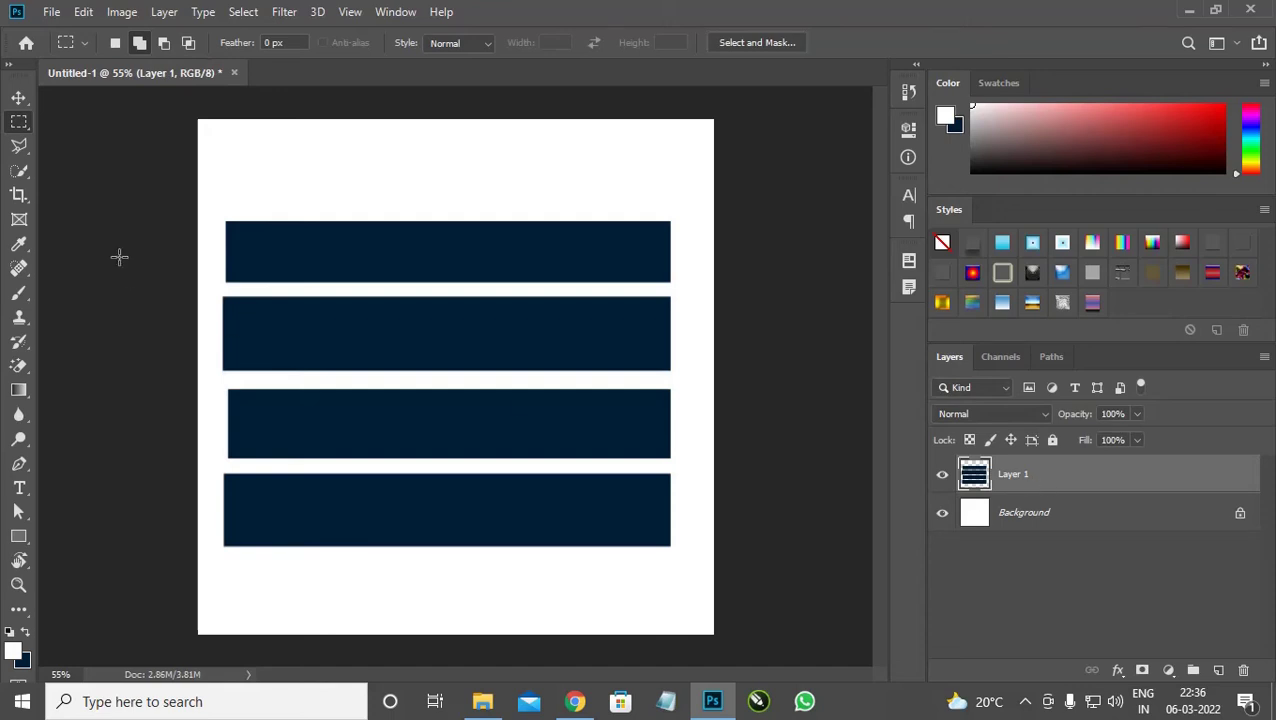
{"action": "key", "text": "ctrl+e"}
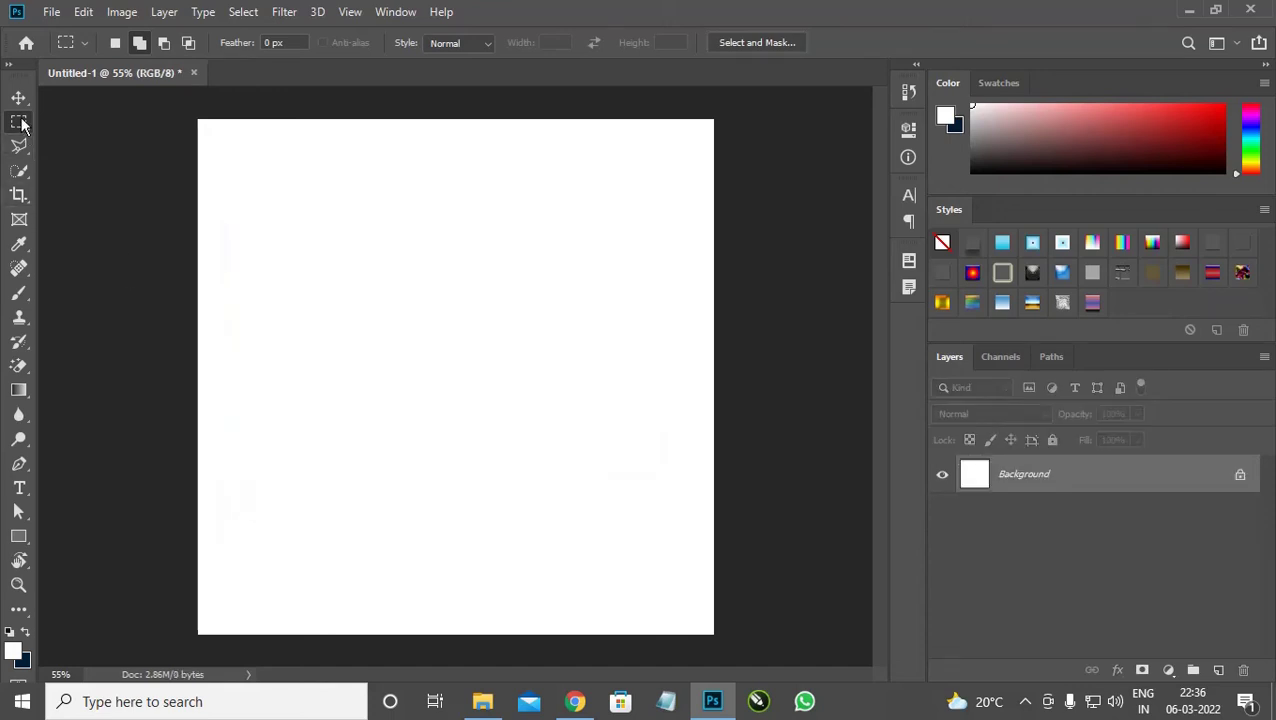
- Select three tall vertical strips side by side on the Background with the Rectangular Marquee tool in add mode
{"action": "right_click", "coordinate": [19, 121]}
{"action": "left_click", "coordinate": [100, 121]}
{"action": "left_click_drag", "start_coordinate": [234, 157], "coordinate": [281, 609]}
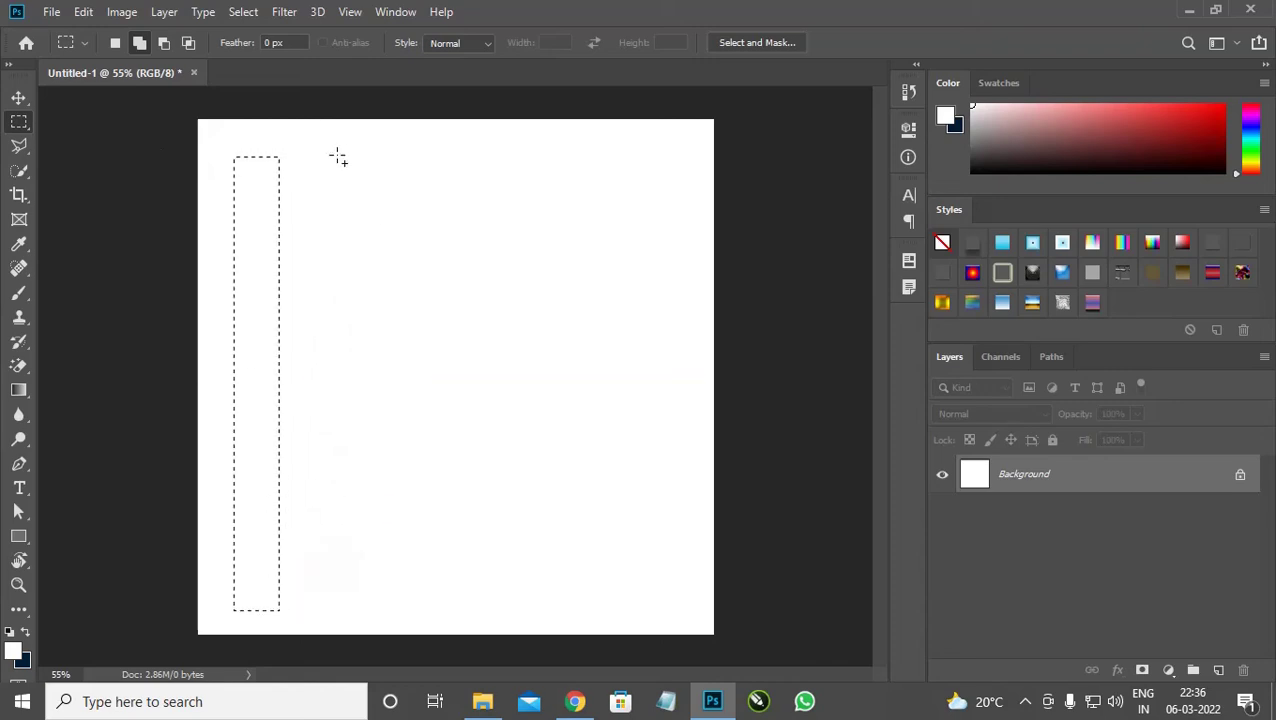
{"action": "left_click_drag", "start_coordinate": [315, 163], "coordinate": [380, 613]}
{"action": "left_click_drag", "start_coordinate": [406, 153], "coordinate": [472, 612]}
- Extend the third strip's outer side with progressively shorter overlapping rectangles in add mode, forming a stepped edge
{"action": "key", "text": "ctrl+minus"}
{"action": "scroll", "coordinate": [472, 440], "scroll_direction": "up", "scroll_amount": 2}
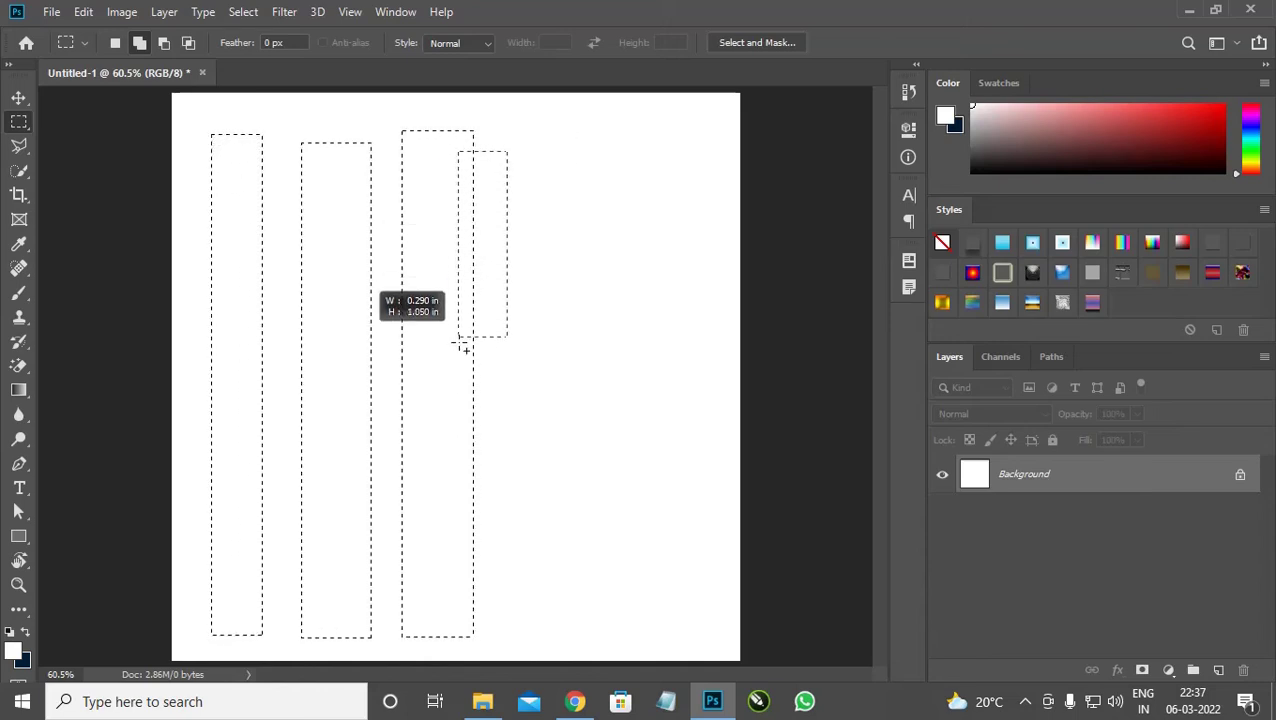
{"action": "left_click_drag", "start_coordinate": [464, 348], "coordinate": [482, 622]}
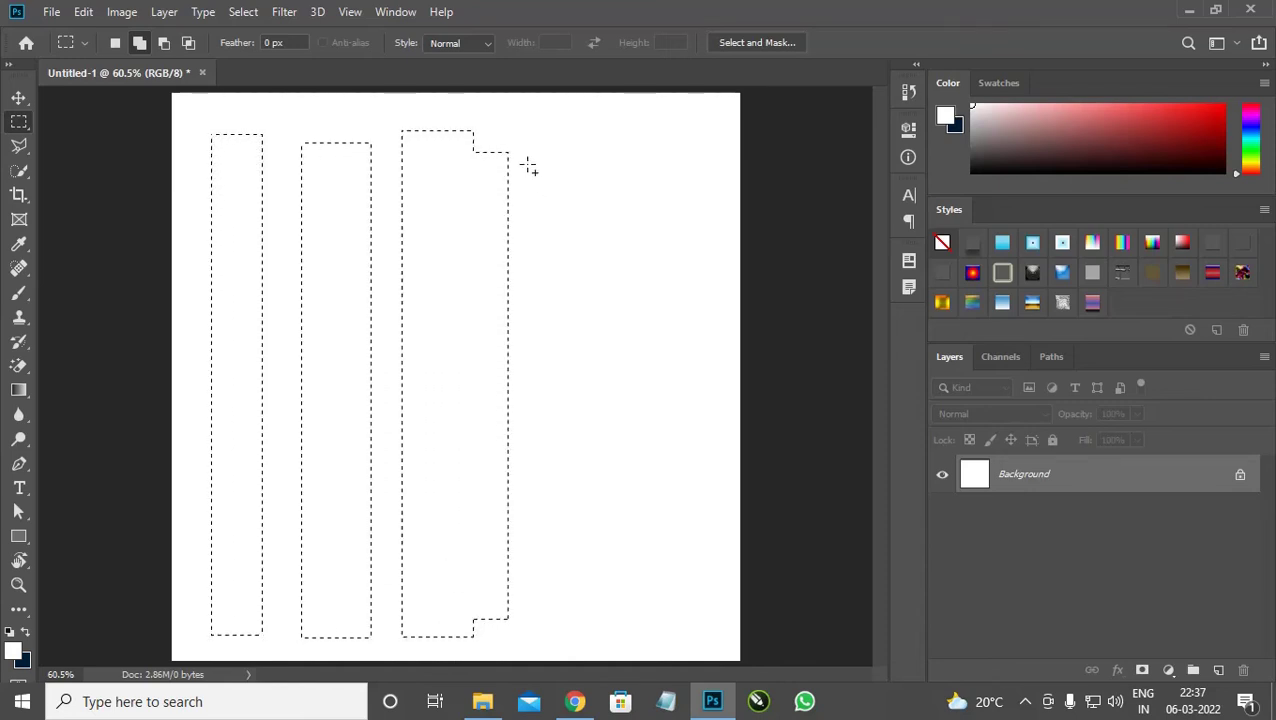
{"action": "left_click_drag", "start_coordinate": [498, 597], "coordinate": [498, 609]}
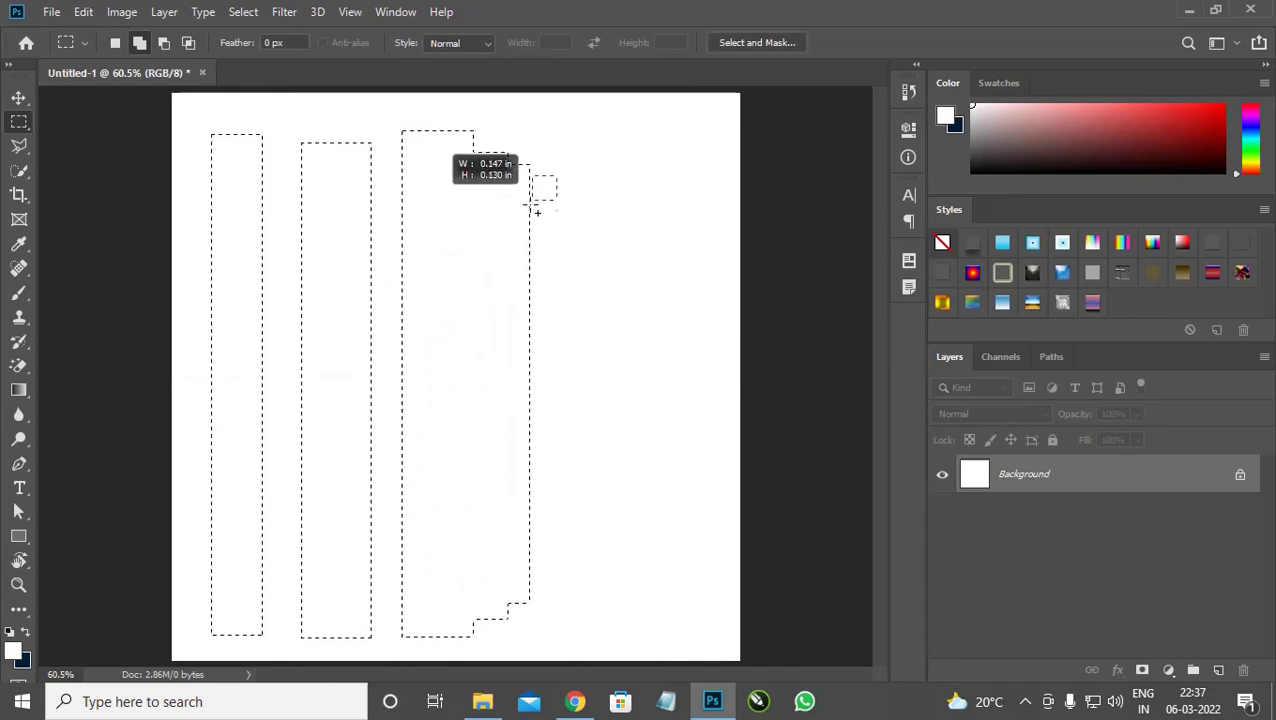
{"action": "left_click_drag", "start_coordinate": [537, 212], "coordinate": [533, 537]}
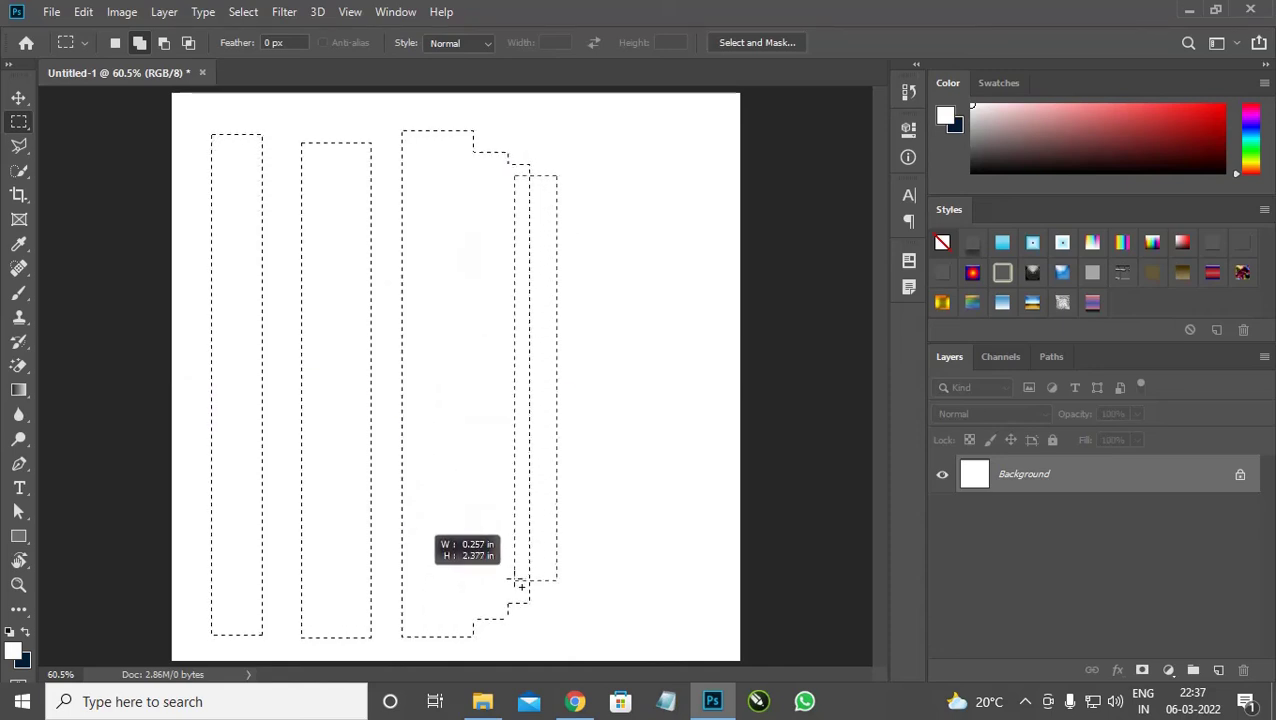
{"action": "left_click_drag", "start_coordinate": [520, 585], "coordinate": [519, 583]}
{"action": "left_click_drag", "start_coordinate": [576, 192], "coordinate": [545, 575]}
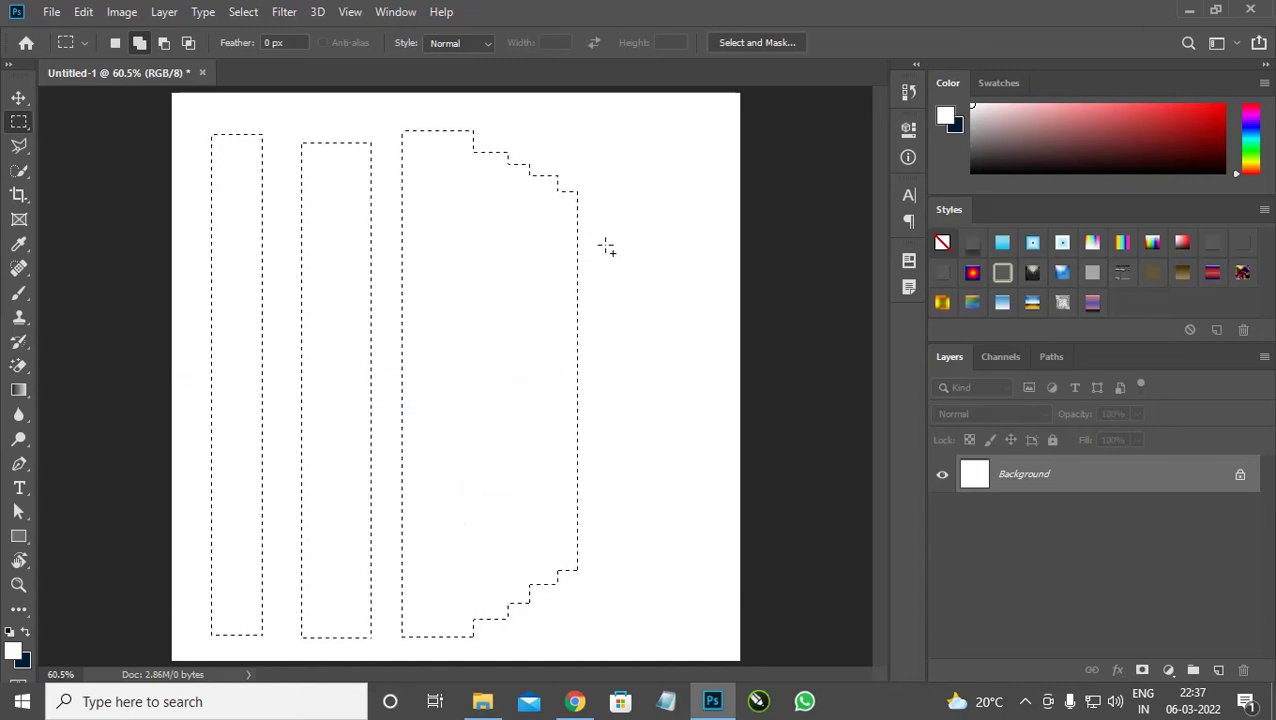
{"action": "left_click_drag", "start_coordinate": [595, 208], "coordinate": [577, 551]}
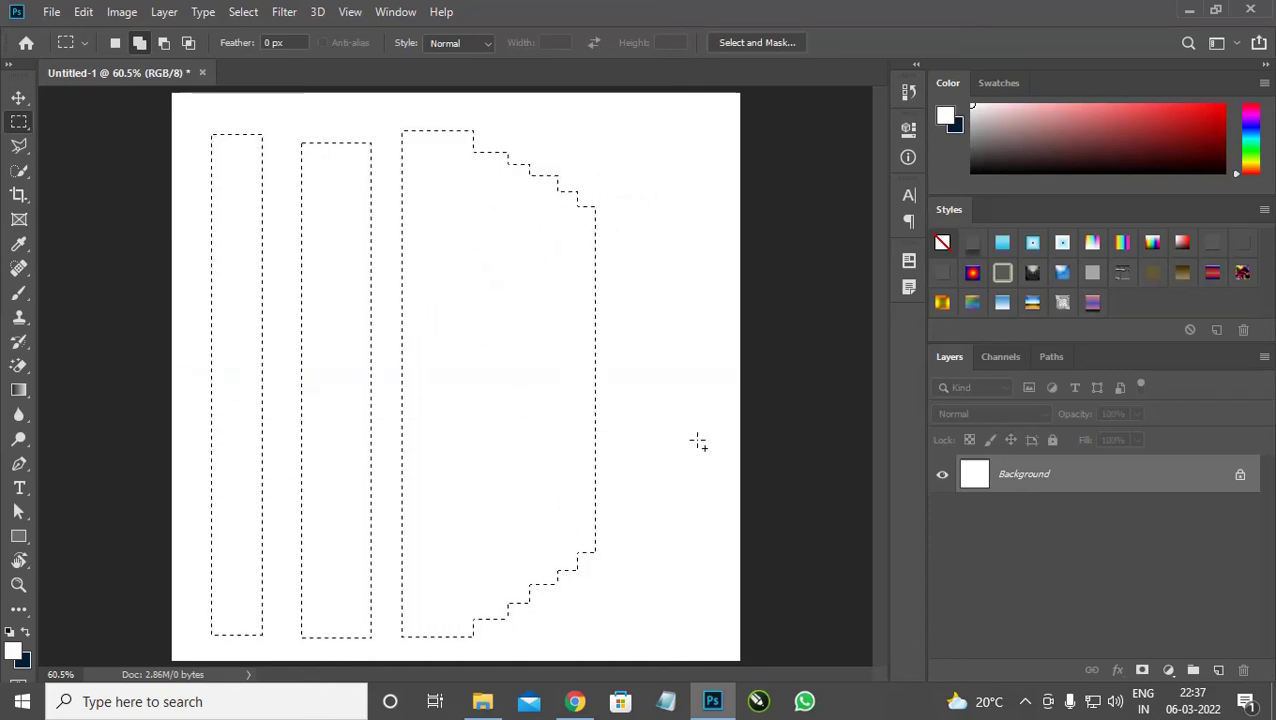
- Fill the combined selection with the dark navy background color on a new layer and deselect it
{"action": "left_click", "coordinate": [1219, 671]}
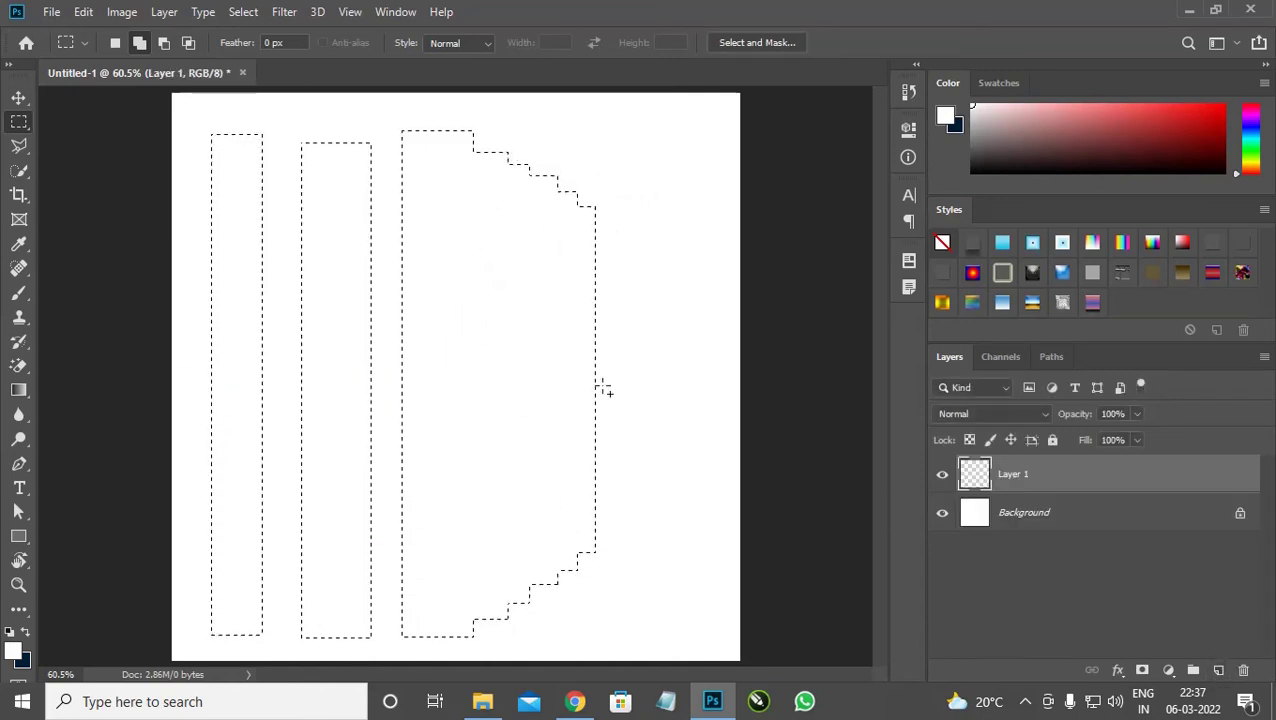
{"action": "key", "text": "ctrl+BackSpace"}
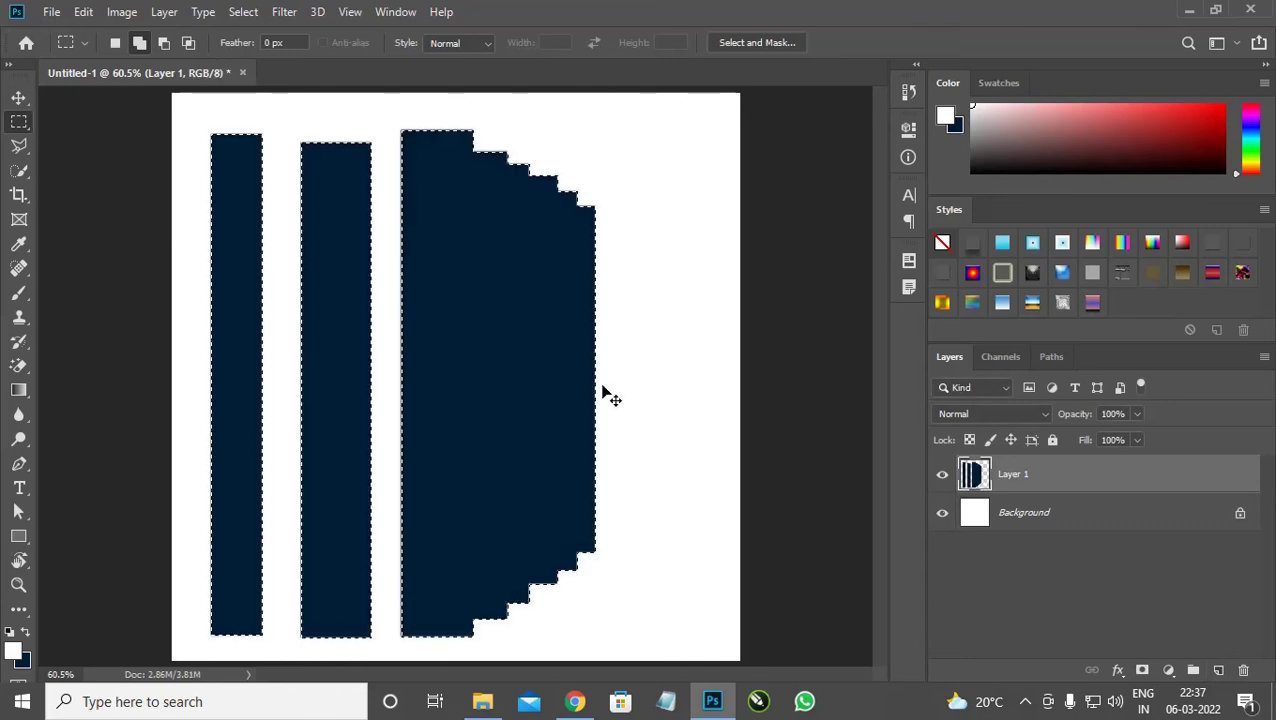
{"action": "scroll", "coordinate": [495, 315], "scroll_direction": "down", "scroll_amount": 1}
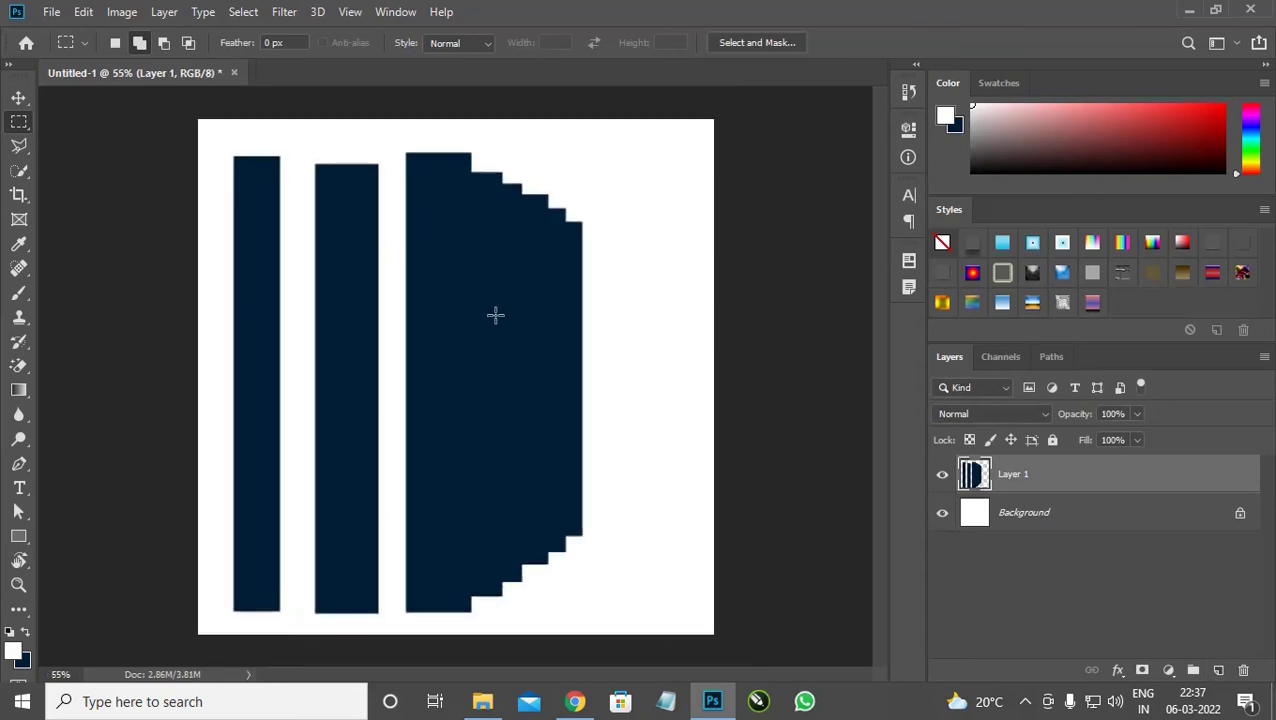
{"action": "scroll", "coordinate": [497, 316], "scroll_direction": "up", "scroll_amount": 1}
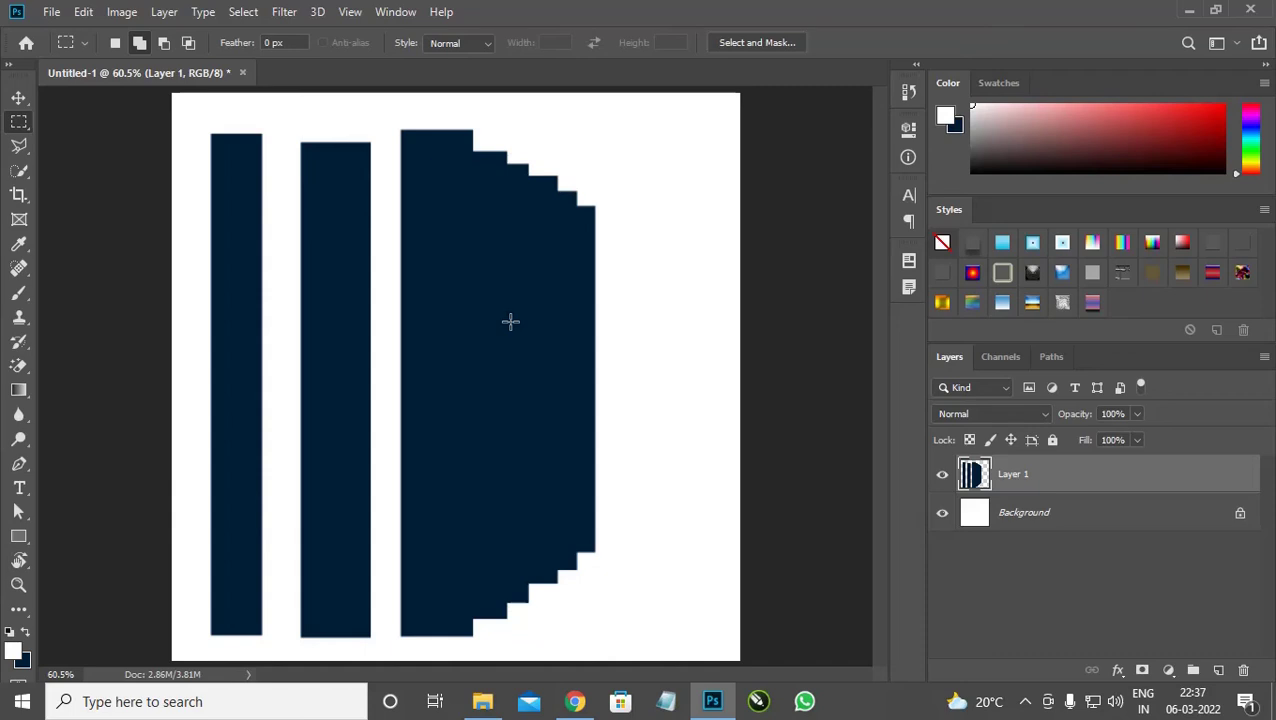
- Delete Layer 1 with the navy shapes and switch to the Elliptical Marquee tool
{"action": "key", "text": "Delete"}
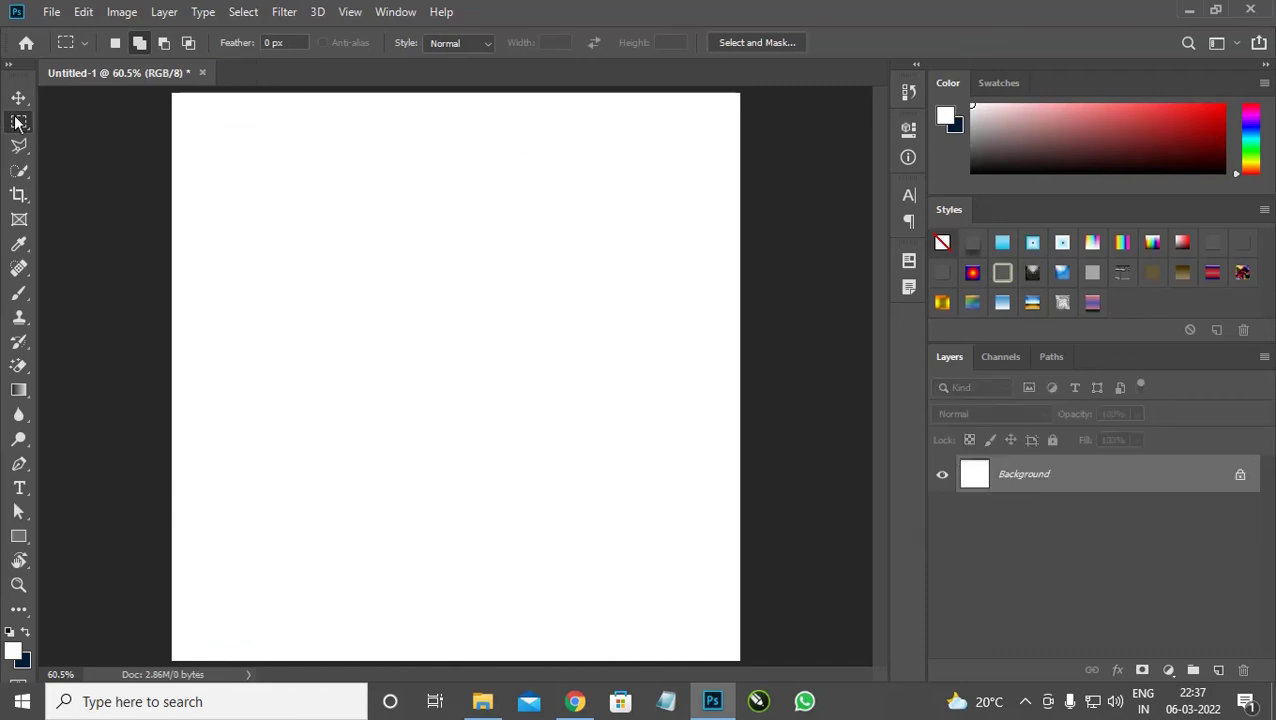
{"action": "right_click", "coordinate": [19, 121]}
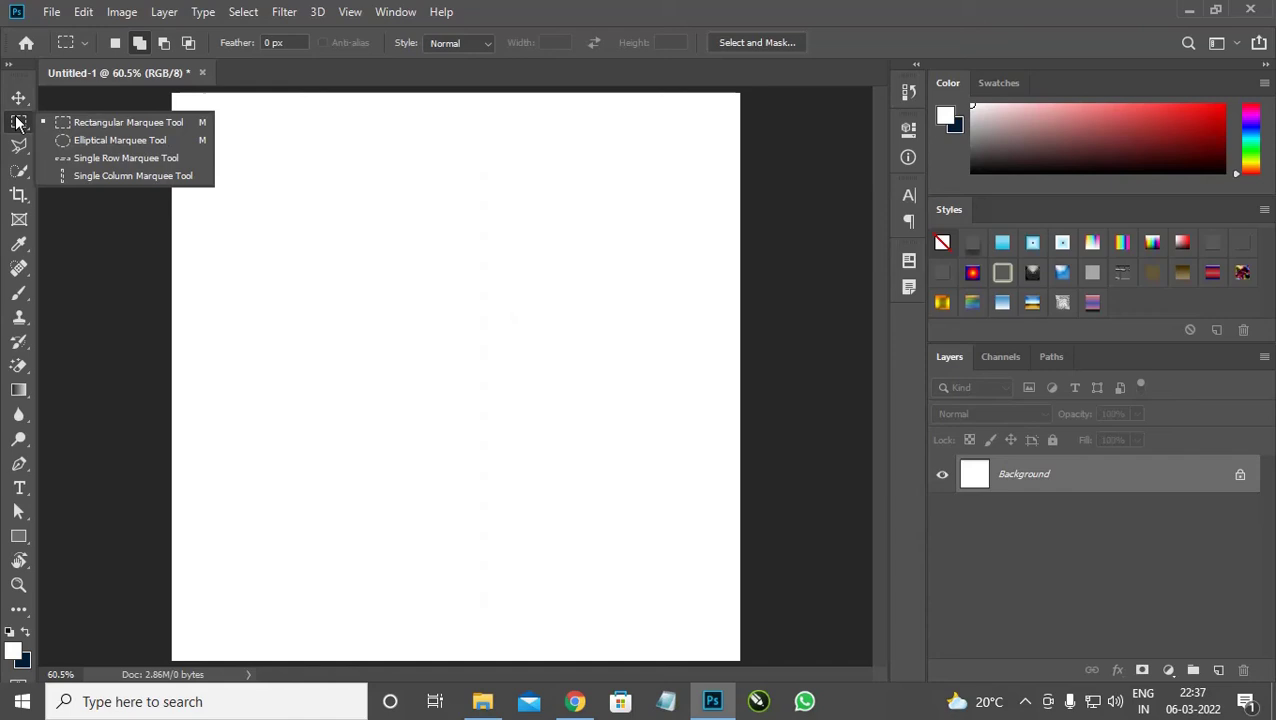
{"action": "left_click", "coordinate": [108, 142]}
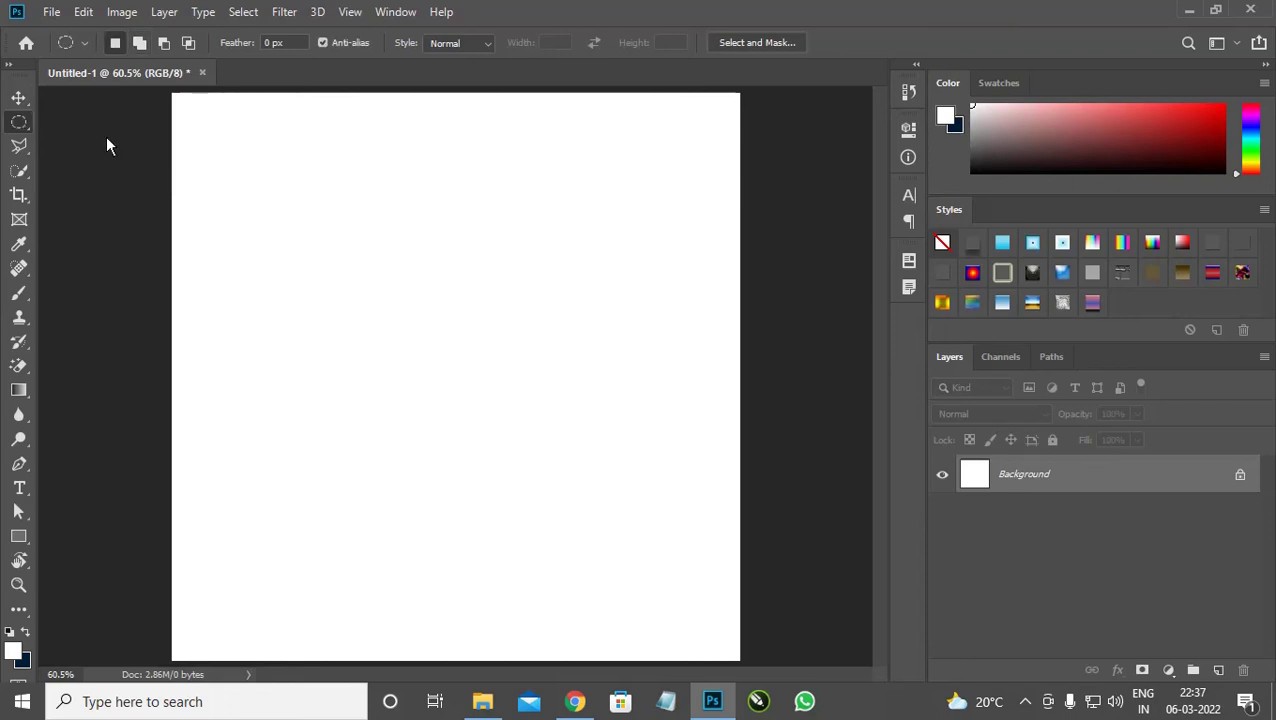
{"action": "right_click", "coordinate": [16, 130]}
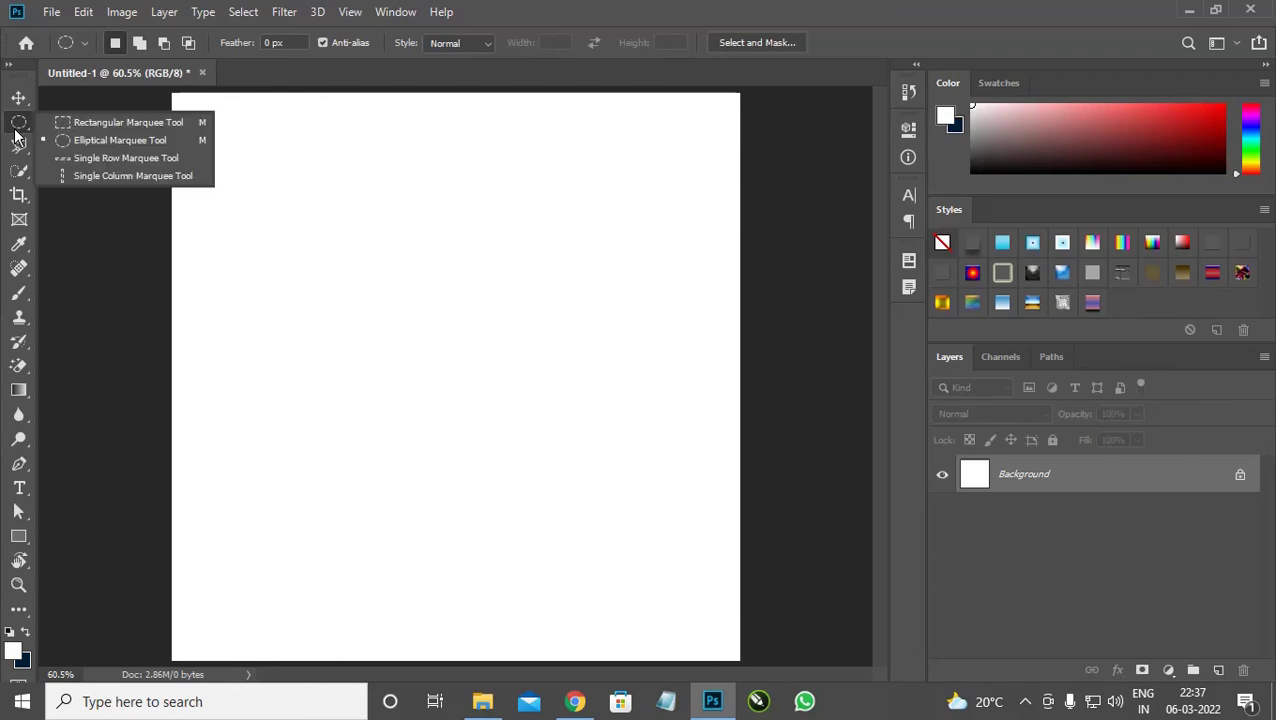
{"action": "left_click", "coordinate": [84, 140]}
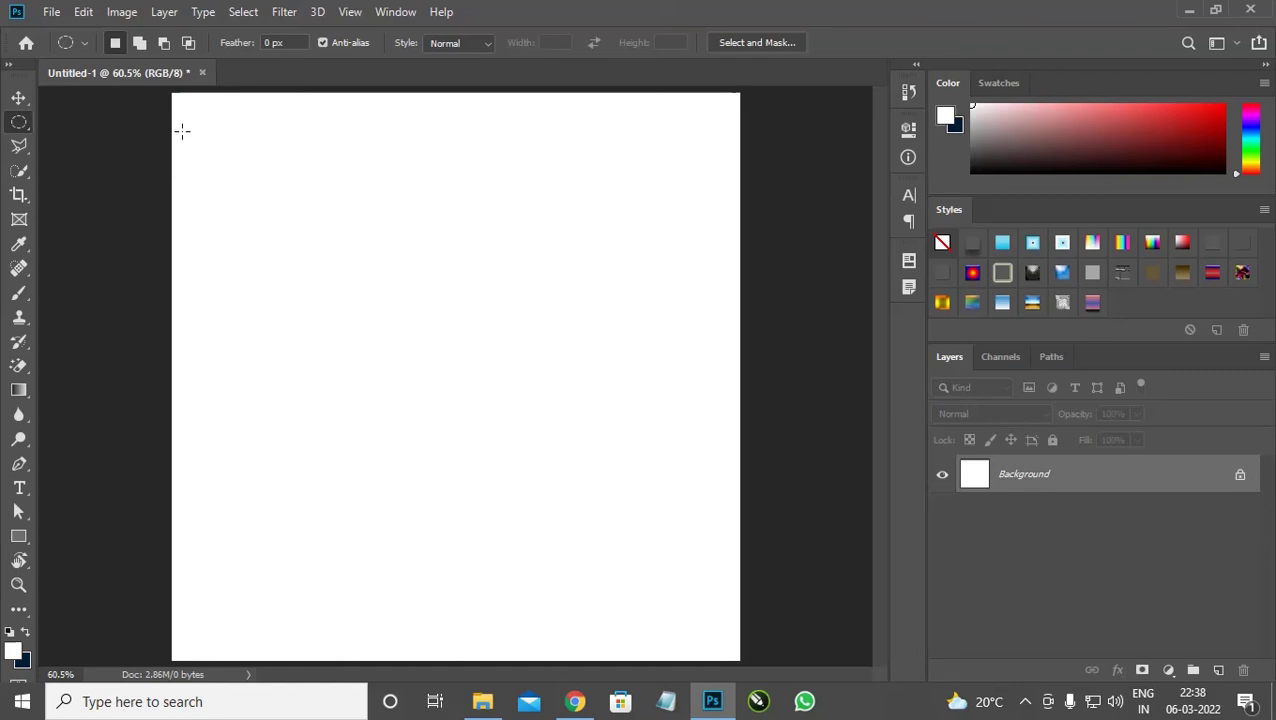
- Draw a large circular selection in the canvas's upper-left area, deselect it, and draw a similar circle again
{"action": "left_click_drag", "start_coordinate": [182, 131], "coordinate": [408, 354]}
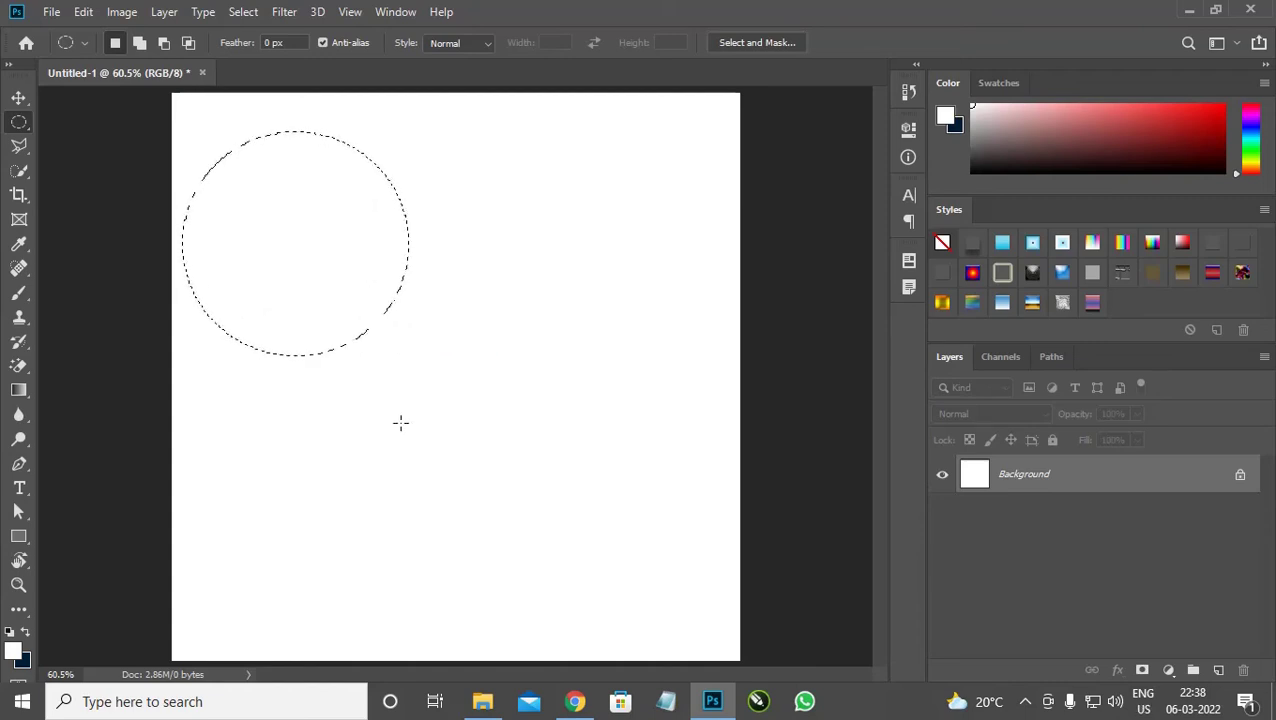
{"action": "key", "text": "ctrl+d"}
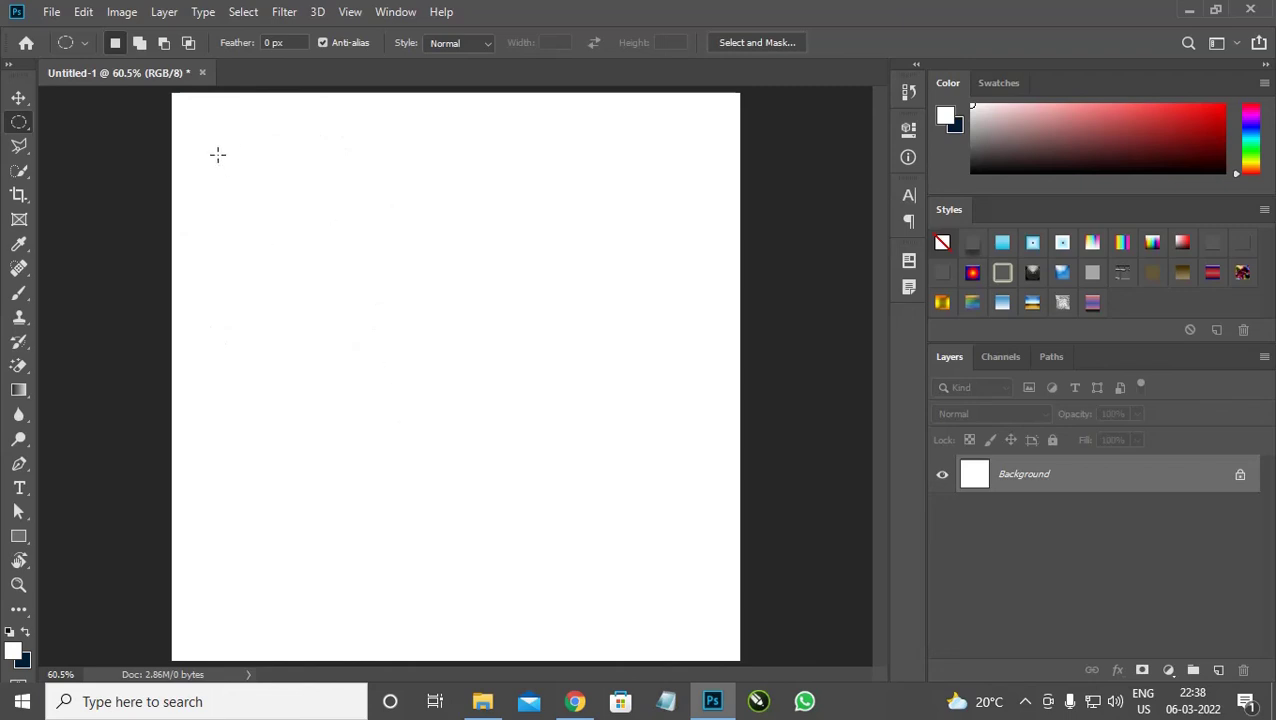
{"action": "left_click_drag", "start_coordinate": [202, 145], "coordinate": [421, 406]}
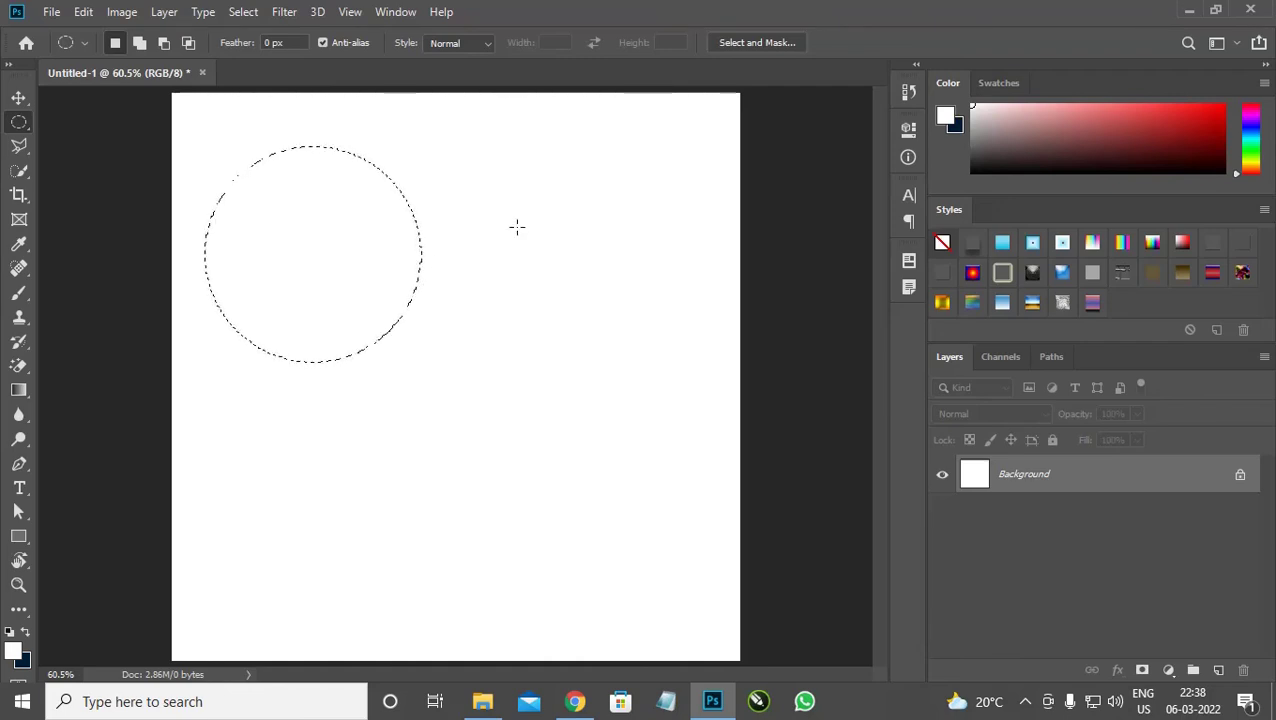
- Add five smaller circles beside the large one with the Elliptical Marquee in add mode, replacing one oversized circle with a smaller one
{"action": "right_click", "coordinate": [20, 130]}
{"action": "left_click", "coordinate": [76, 136]}
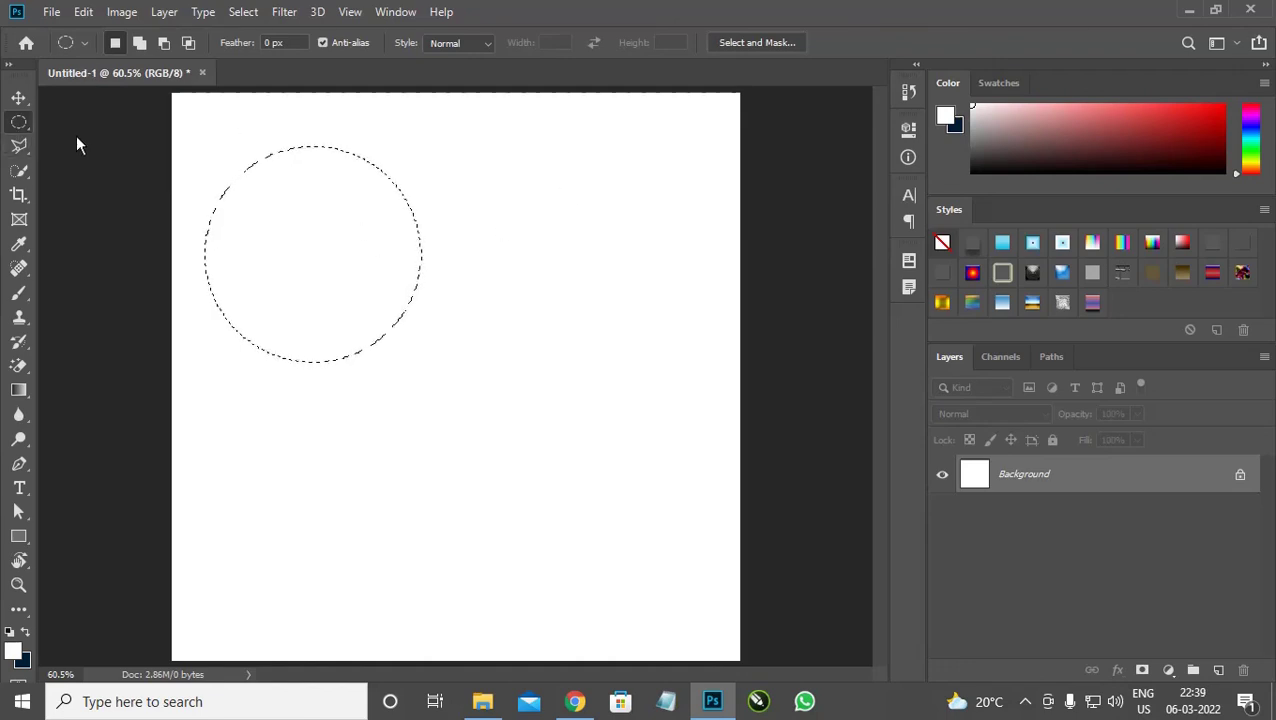
{"action": "left_click", "coordinate": [141, 44]}
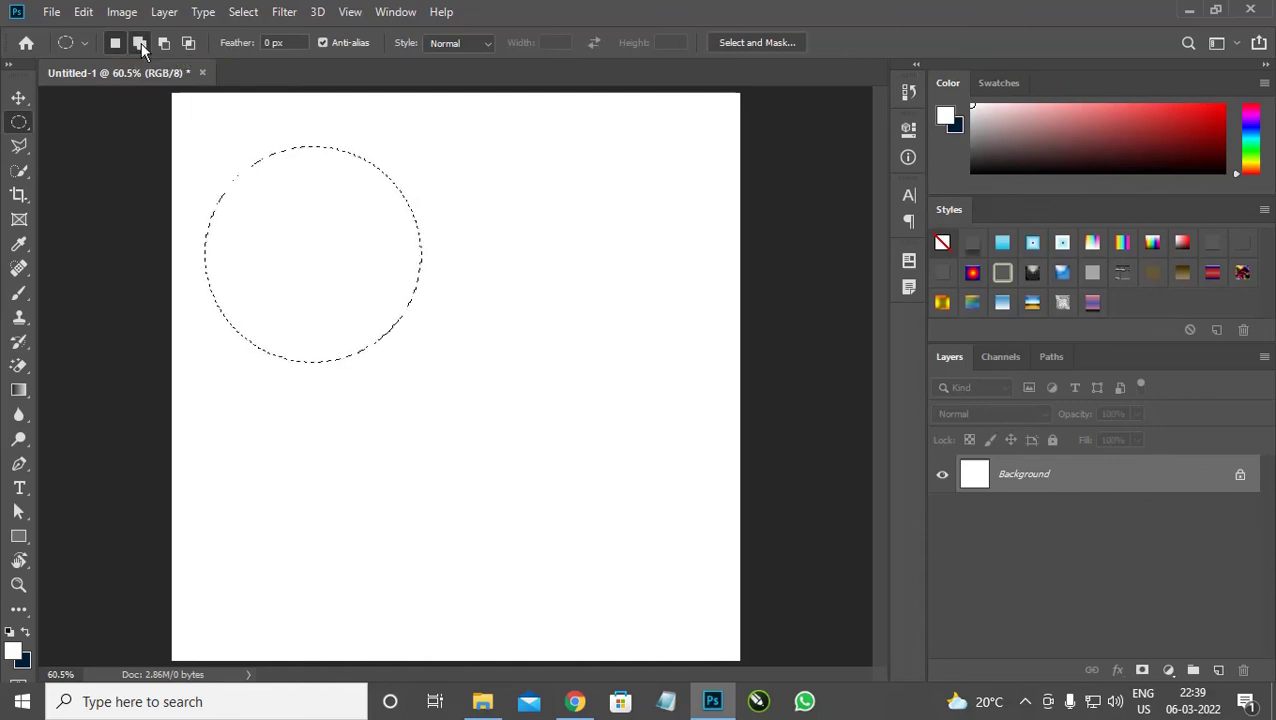
{"action": "left_click_drag", "start_coordinate": [443, 204], "coordinate": [567, 325]}
{"action": "left_click_drag", "start_coordinate": [590, 269], "coordinate": [690, 364]}
{"action": "left_click_drag", "start_coordinate": [412, 353], "coordinate": [565, 515]}
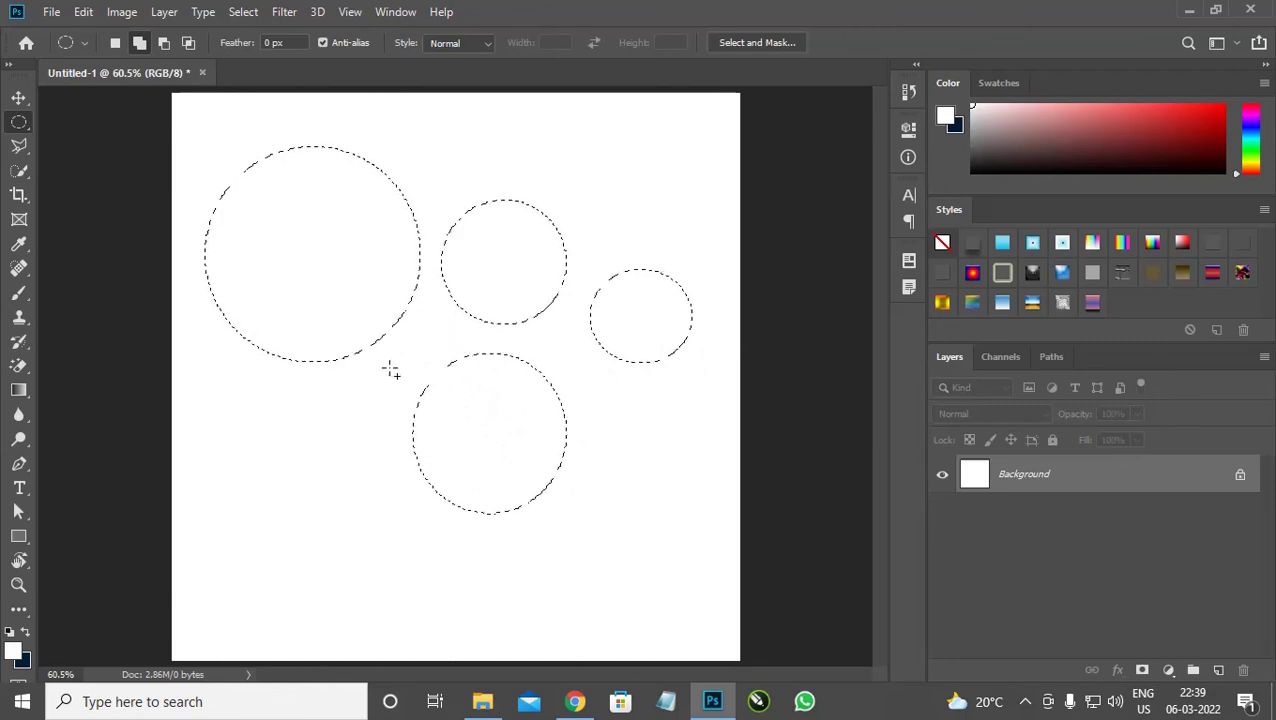
{"action": "key", "text": "ctrl+z"}
{"action": "mouse_move", "coordinate": [457, 401]}
{"action": "left_mouse_down"}
{"action": "mouse_move", "coordinate": [547, 490]}
{"action": "mouse_move", "coordinate": [476, 389]}
{"action": "left_mouse_up"}
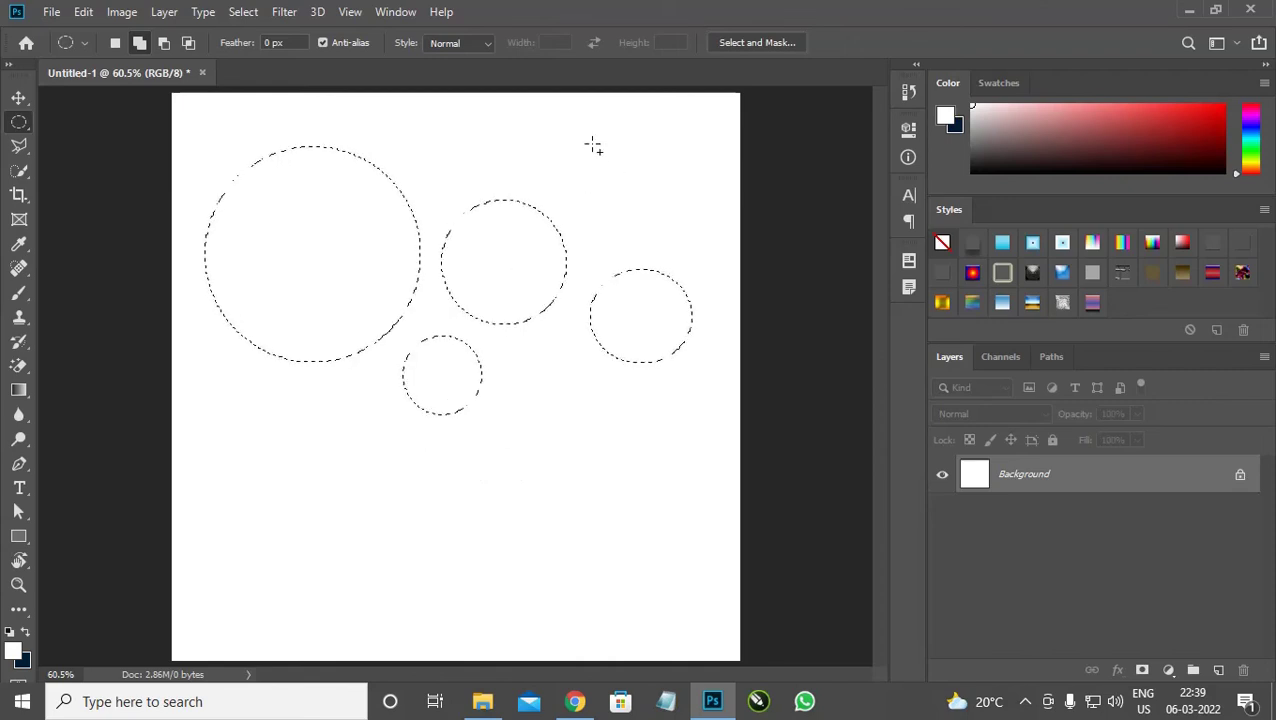
{"action": "left_click_drag", "start_coordinate": [593, 147], "coordinate": [677, 235]}
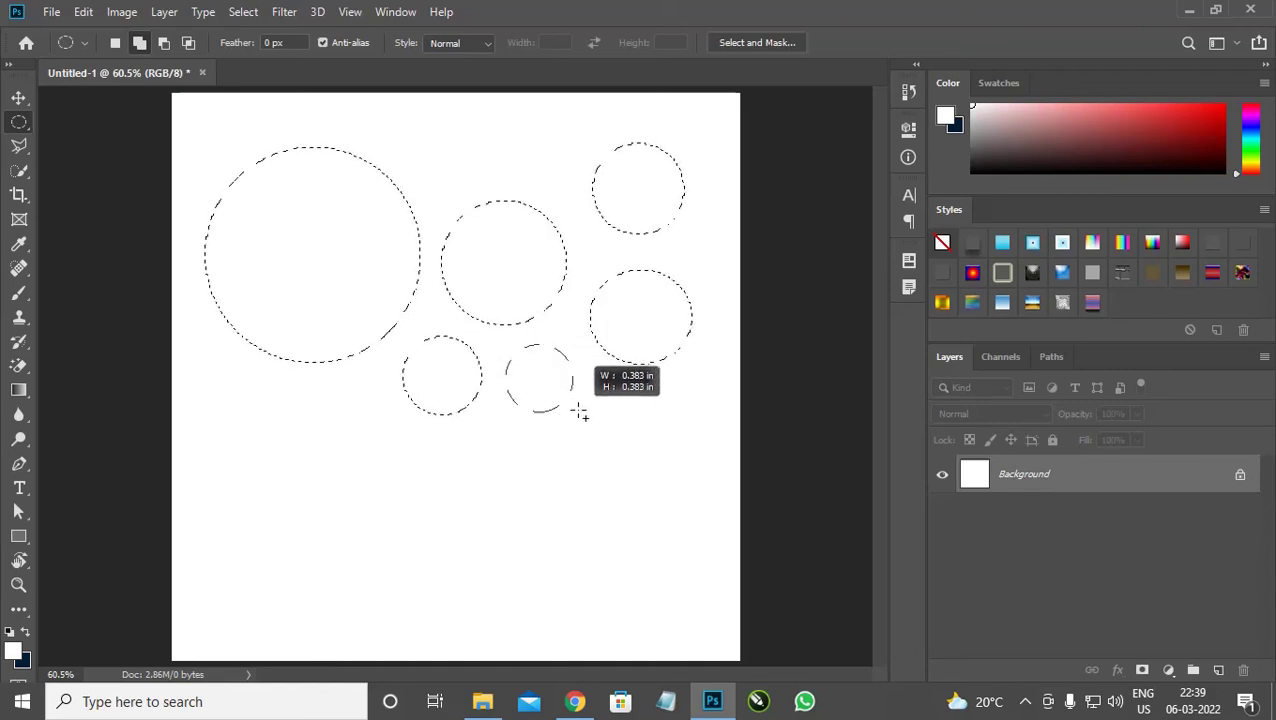
{"action": "mouse_move", "coordinate": [580, 413]}
{"action": "left_mouse_down"}
{"action": "mouse_move", "coordinate": [604, 441]}
{"action": "mouse_move", "coordinate": [592, 432]}
{"action": "left_mouse_up"}
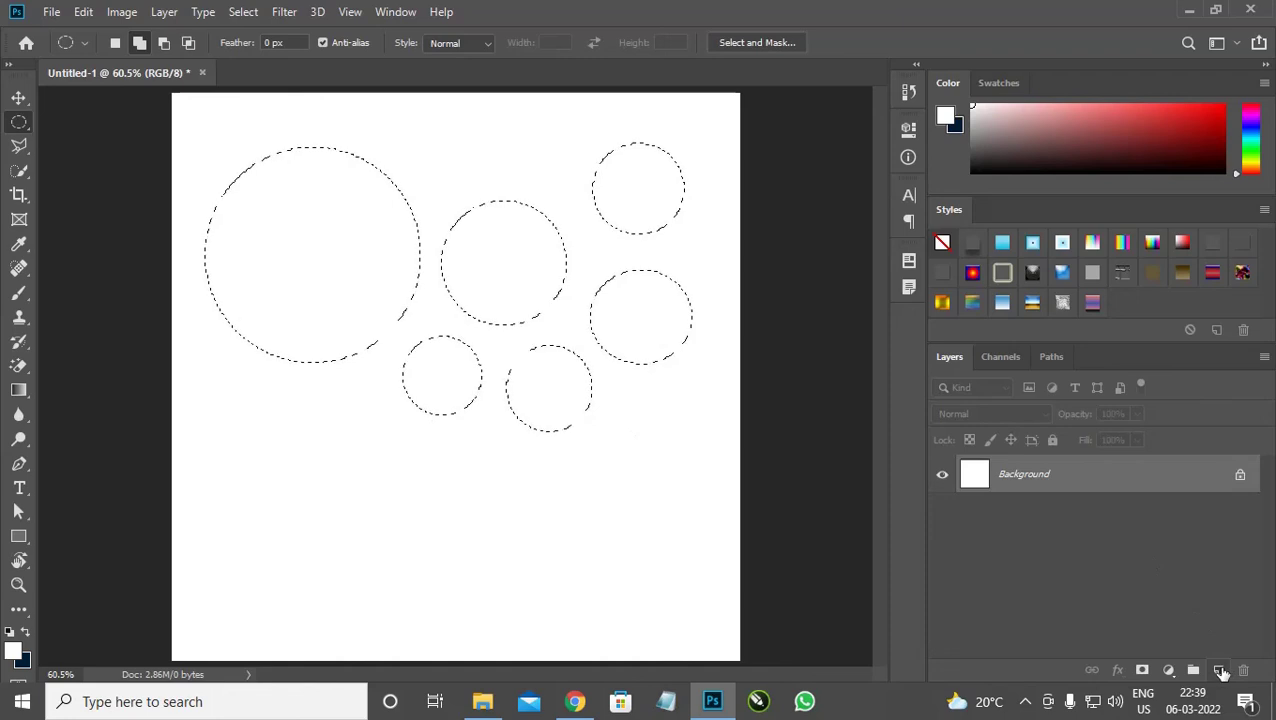
- Fill the selected circles with a bright red foreground color on a new layer and deselect them
{"action": "left_click", "coordinate": [1219, 670]}
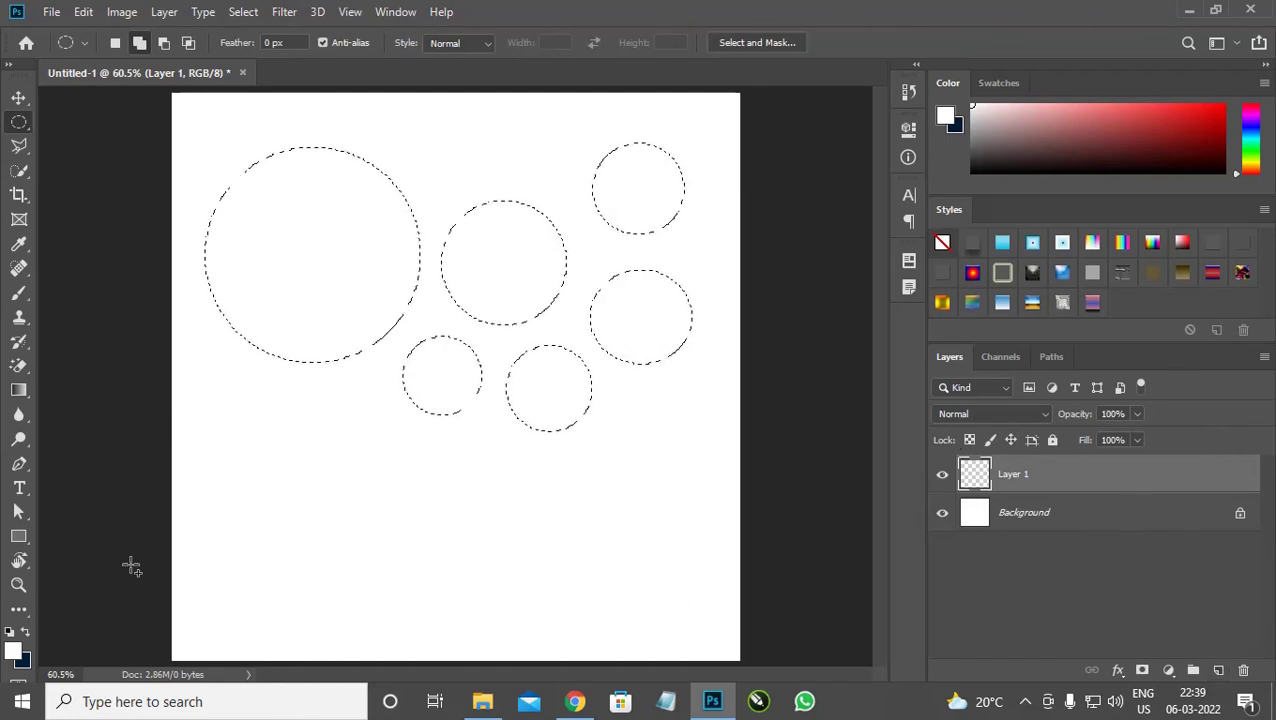
{"action": "left_click", "coordinate": [17, 652]}
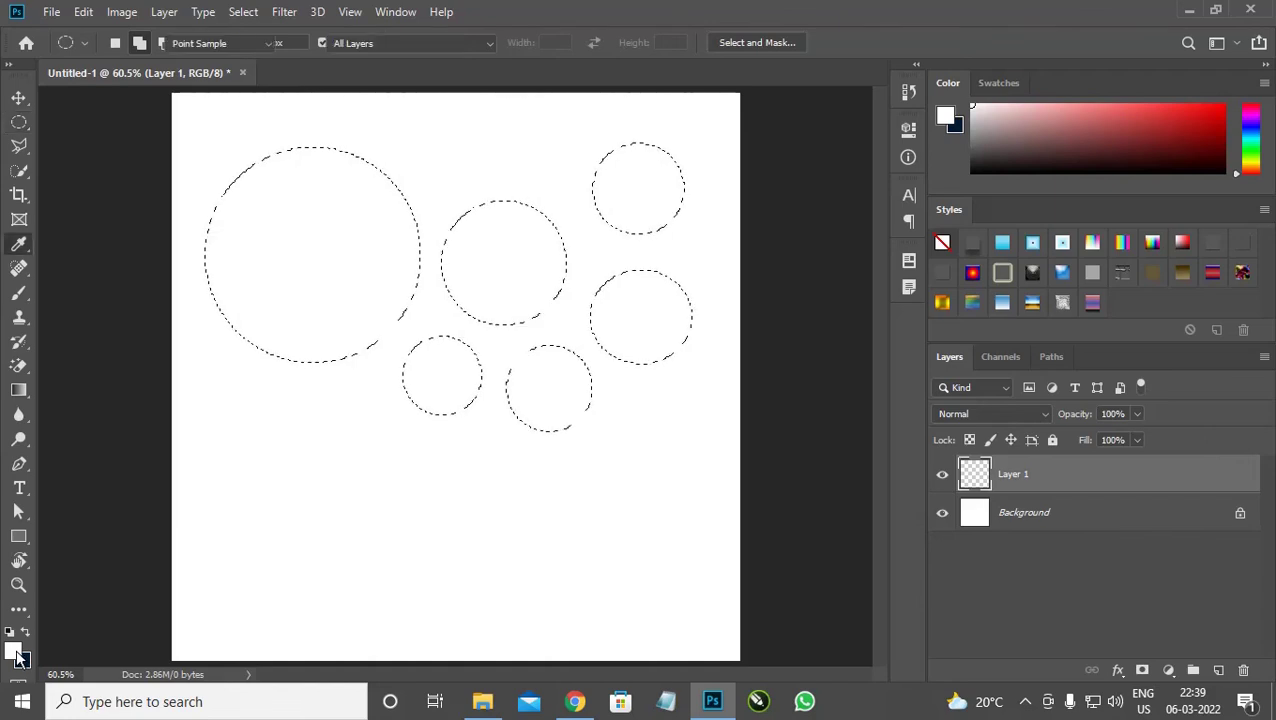
{"action": "left_click_drag", "start_coordinate": [880, 270], "coordinate": [849, 204]}
{"action": "left_click", "coordinate": [1042, 190]}
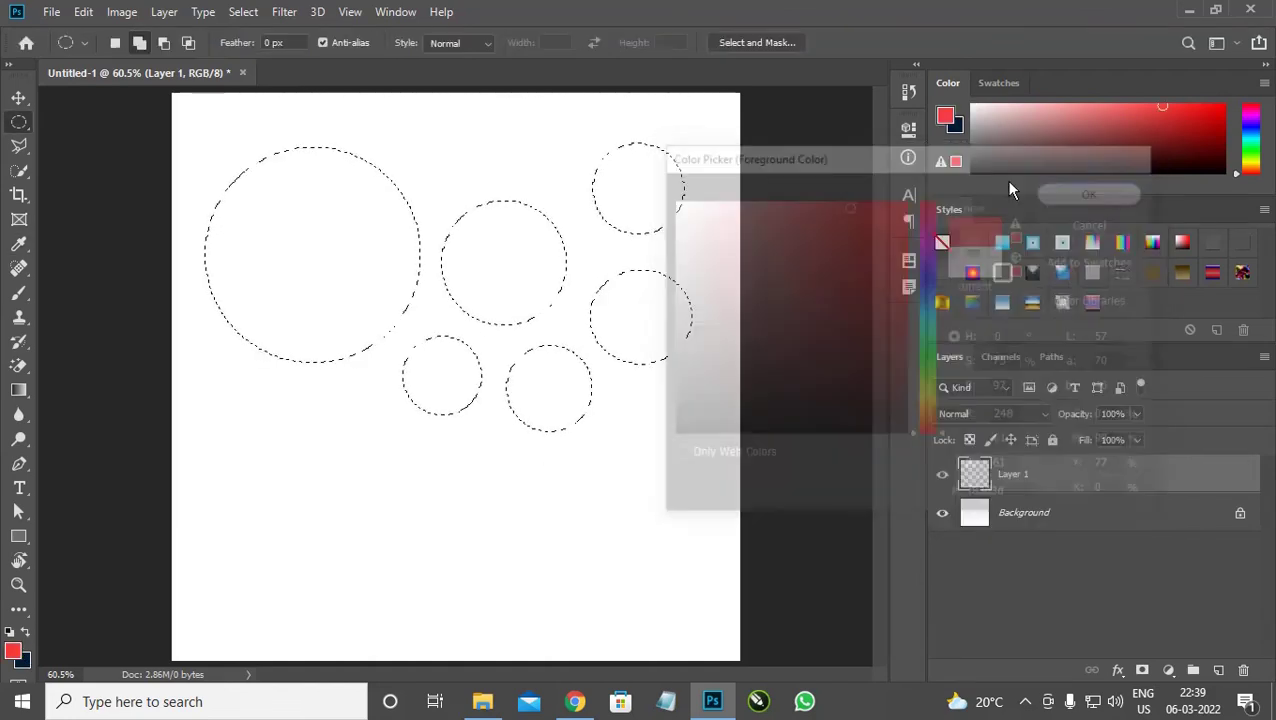
{"action": "key", "text": "alt+BackSpace"}
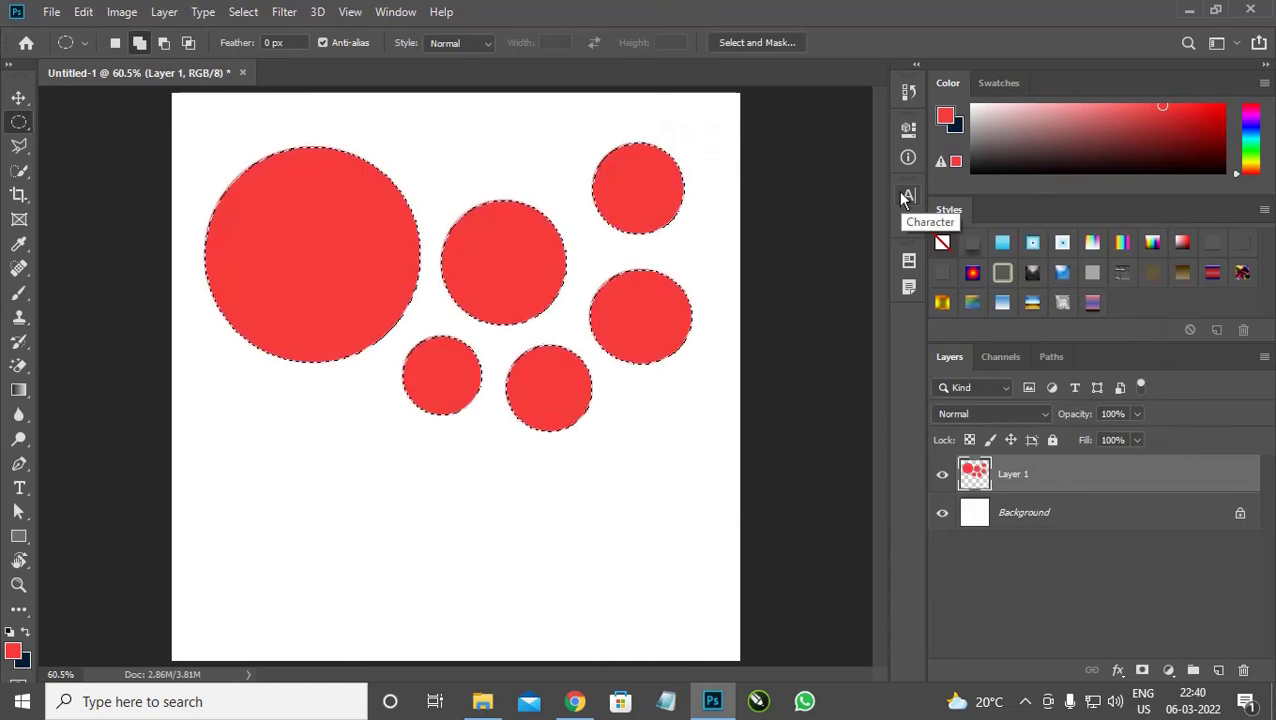
{"action": "left_click", "coordinate": [548, 262]}
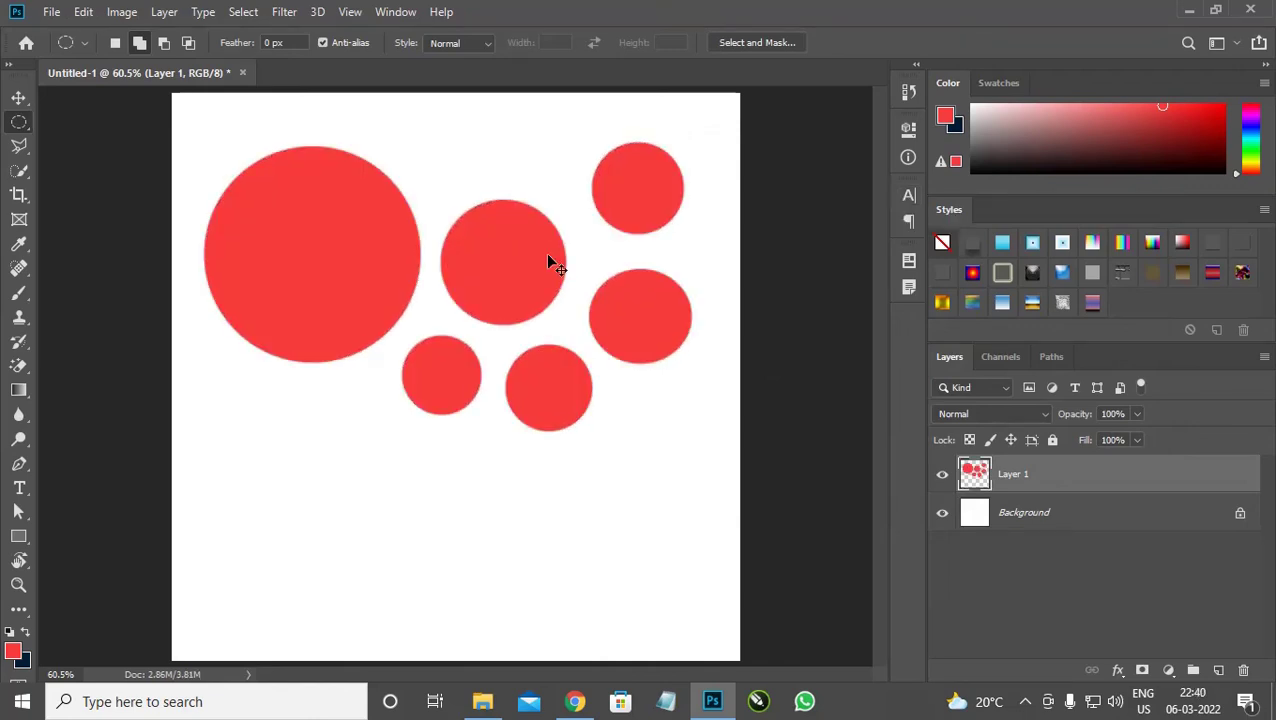
- Delete Layer 1 with the red circles and switch to the Single Row Marquee tool
{"action": "scroll", "coordinate": [527, 262], "scroll_direction": "down", "scroll_amount": 1}
{"action": "scroll", "coordinate": [516, 265], "scroll_direction": "up", "scroll_amount": 1}
{"action": "key", "text": "Delete"}
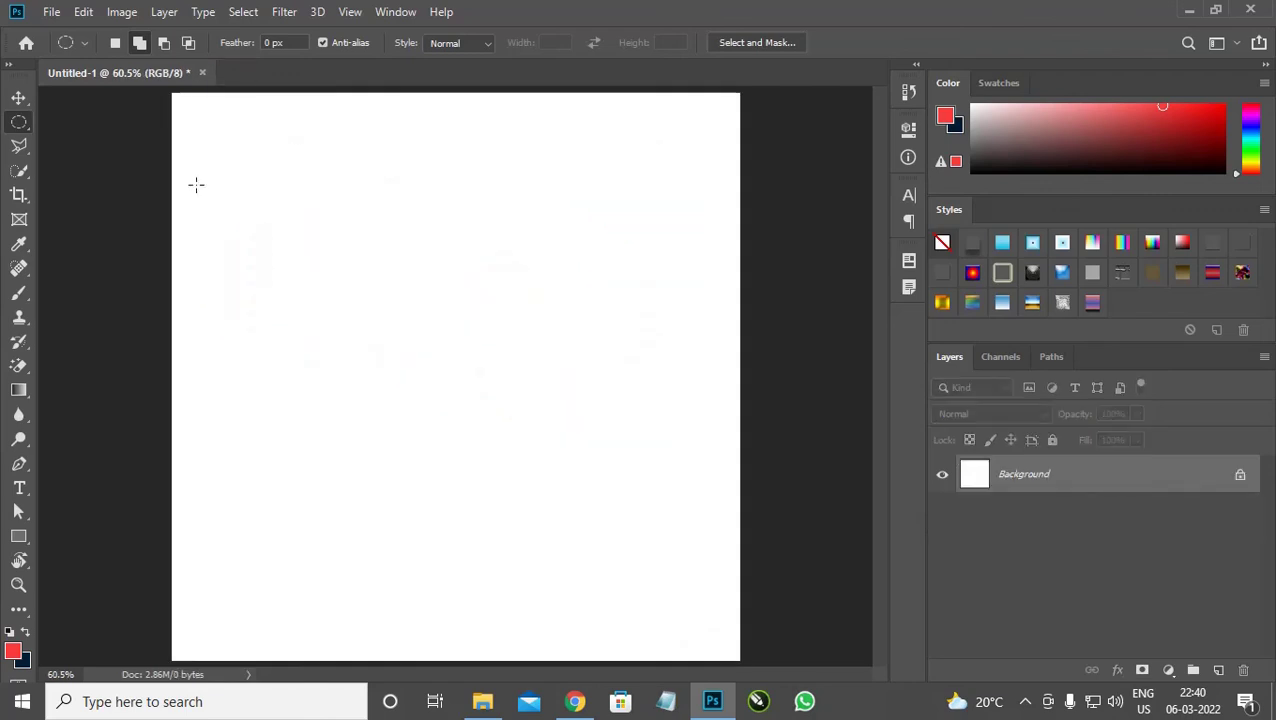
{"action": "right_click", "coordinate": [18, 123]}
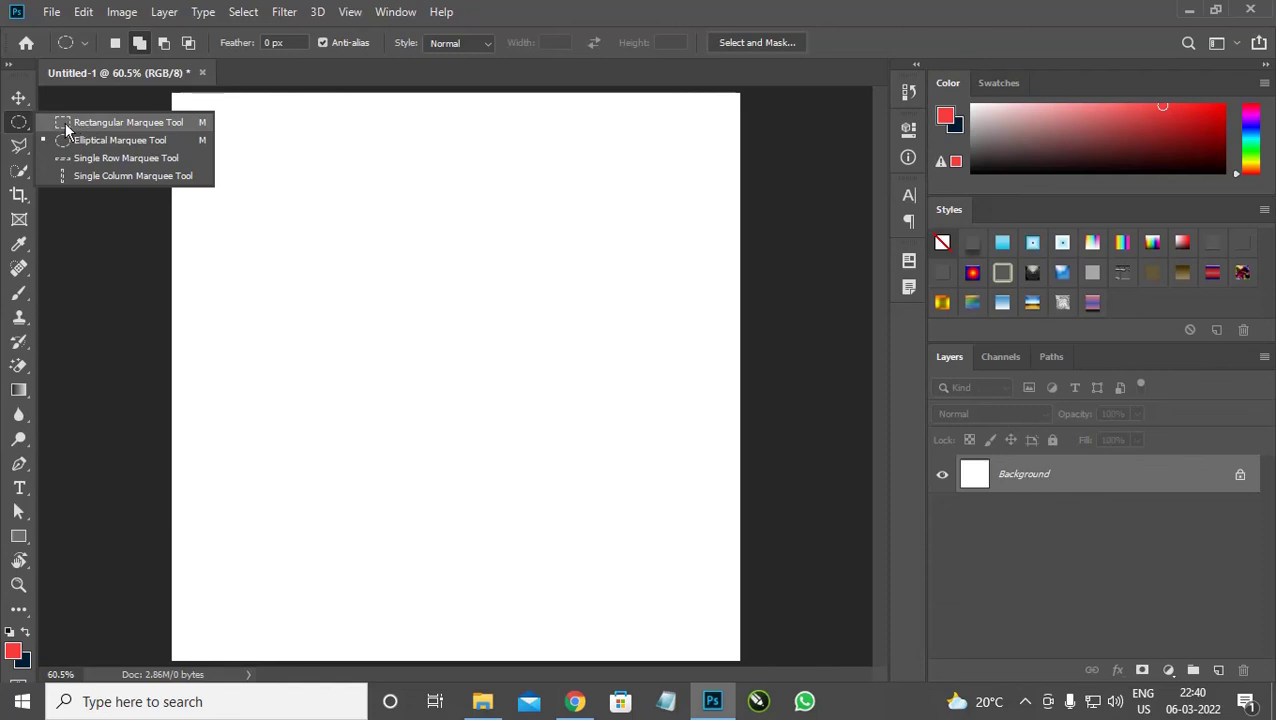
{"action": "left_click", "coordinate": [85, 165]}
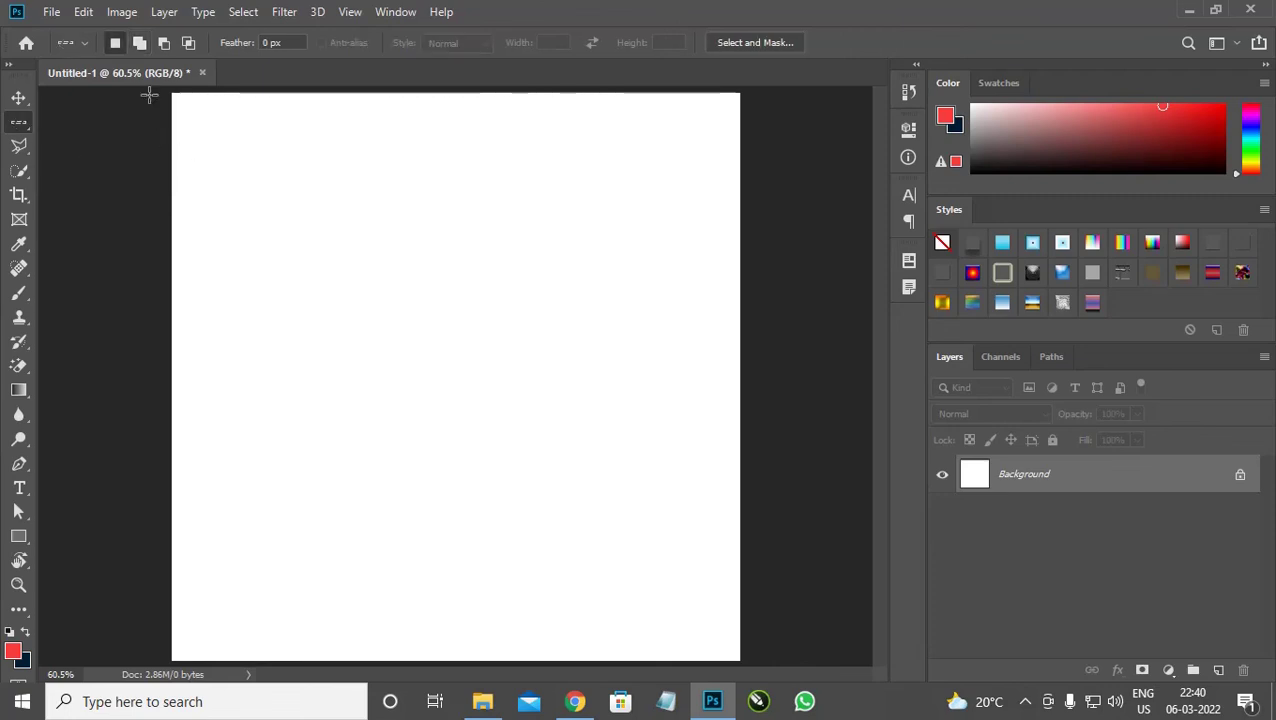
- Place ten horizontal single-row selections down the canvas with the Single Row Marquee in add mode
{"action": "left_click", "coordinate": [139, 45]}
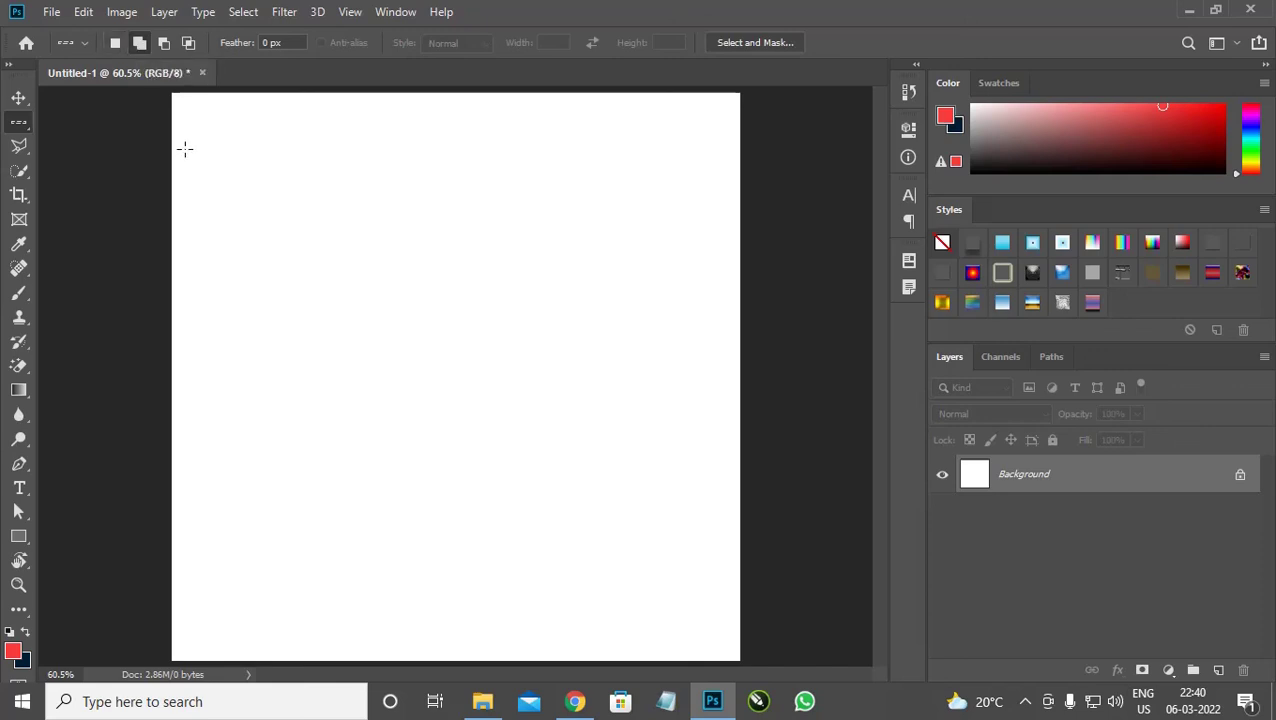
{"action": "left_click", "coordinate": [185, 148]}
{"action": "left_click", "coordinate": [211, 228]}
{"action": "left_click", "coordinate": [225, 262]}
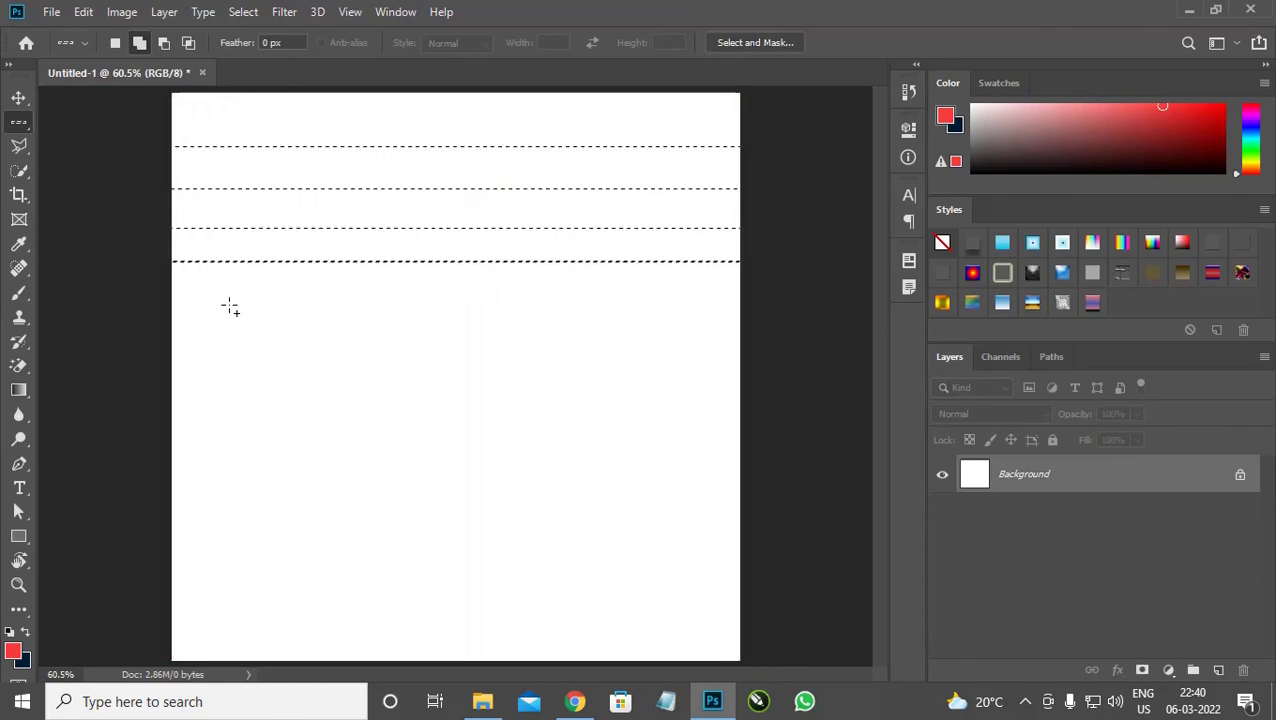
{"action": "left_click", "coordinate": [229, 304]}
{"action": "left_click", "coordinate": [242, 355]}
{"action": "left_click", "coordinate": [222, 397]}
{"action": "left_click", "coordinate": [245, 446]}
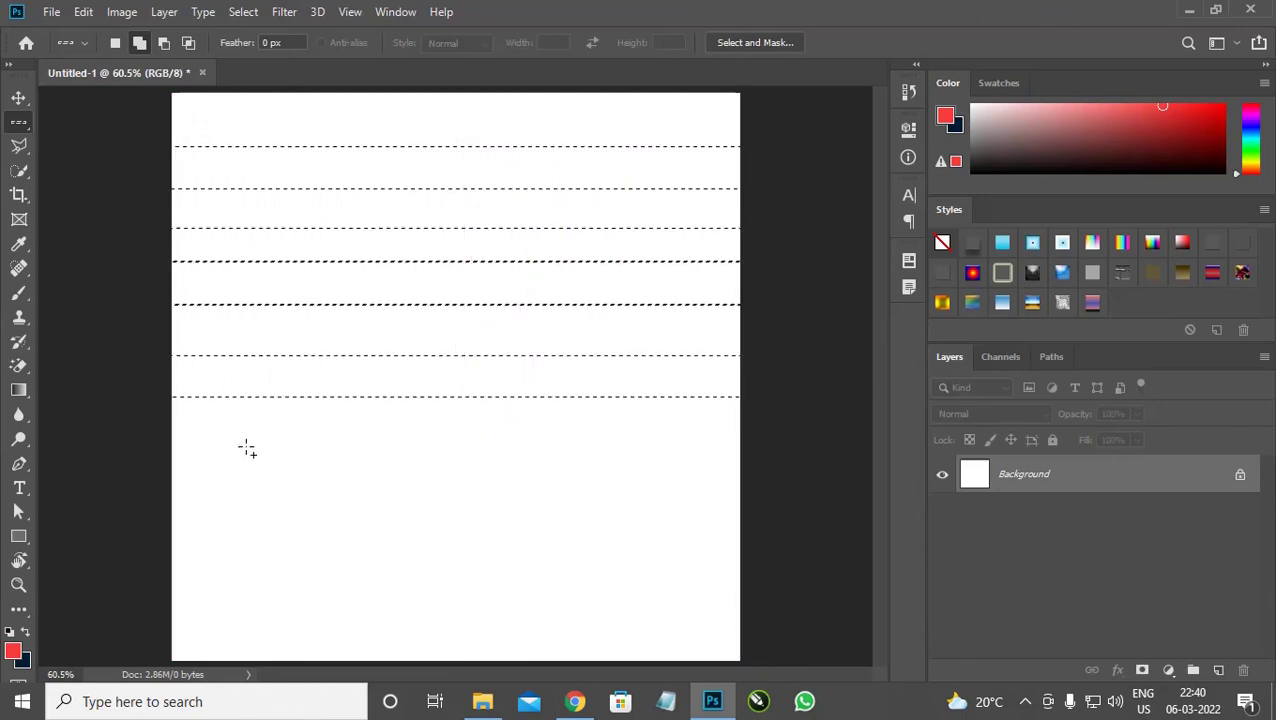
{"action": "left_click", "coordinate": [246, 504]}
{"action": "left_click", "coordinate": [240, 559]}
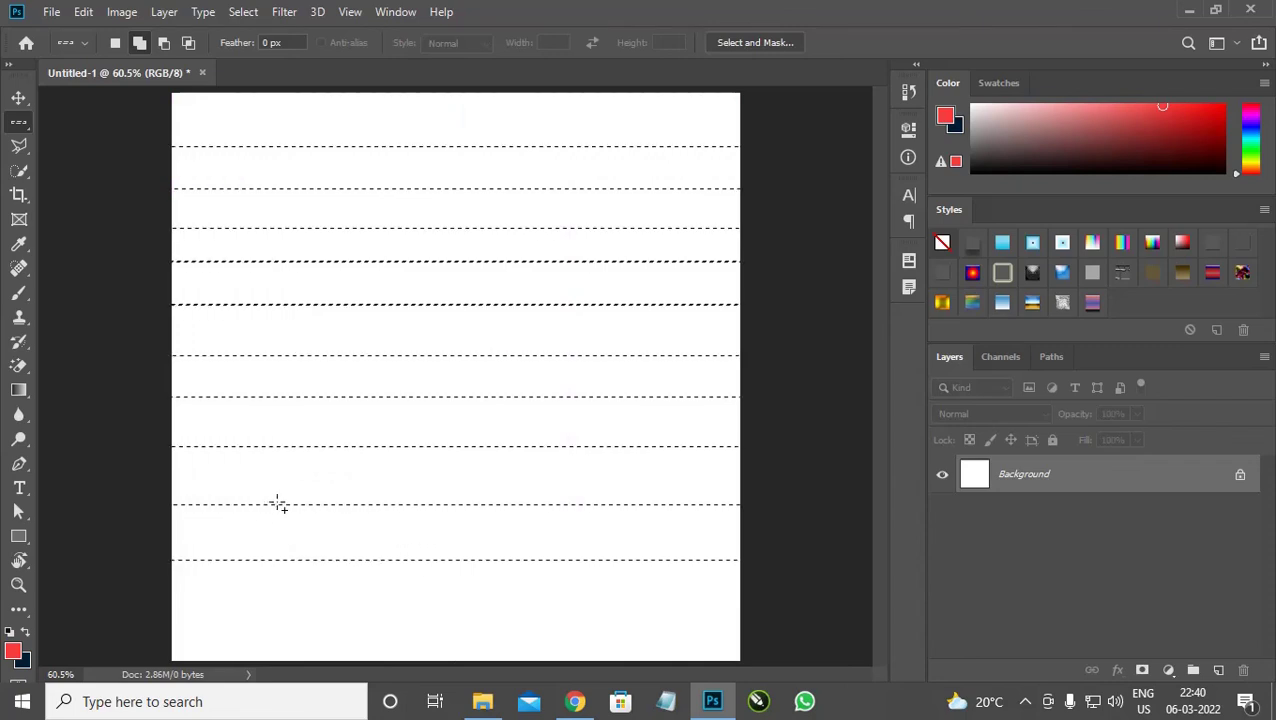
- Fill the row selections with the dark navy background color on a new layer and deselect them
{"action": "left_click", "coordinate": [1218, 670]}
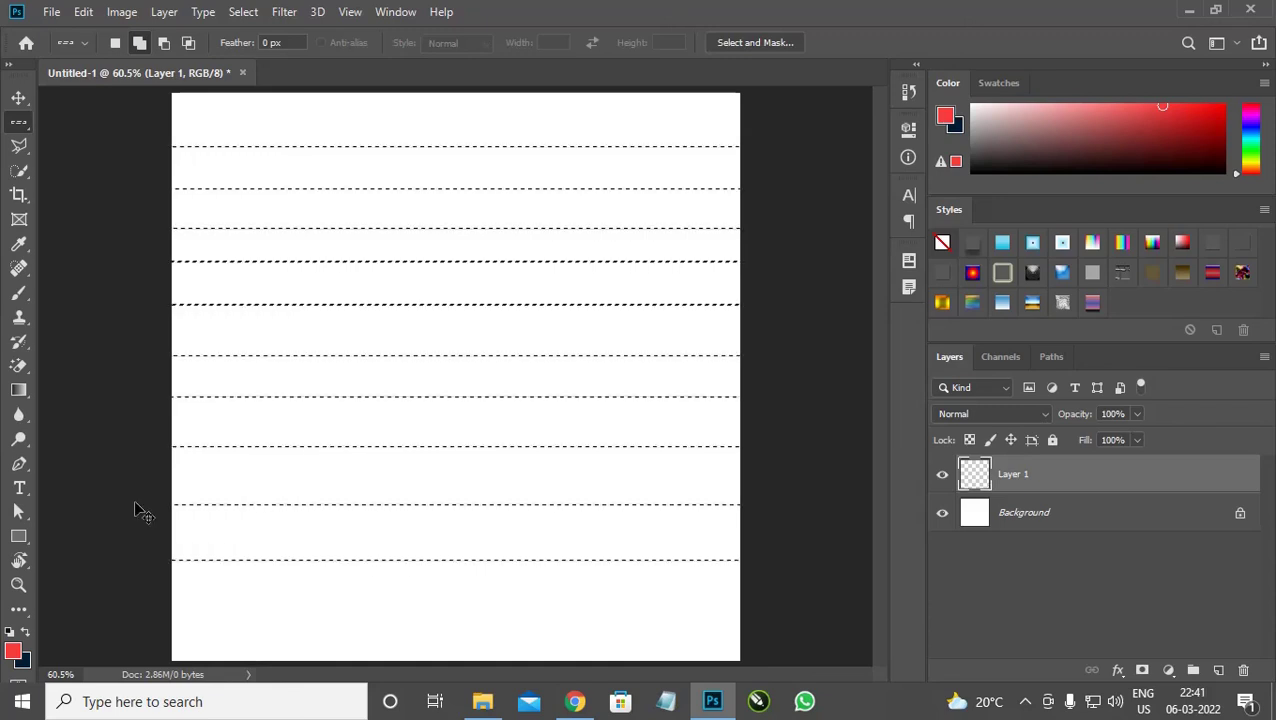
{"action": "key", "text": "ctrl+d"}
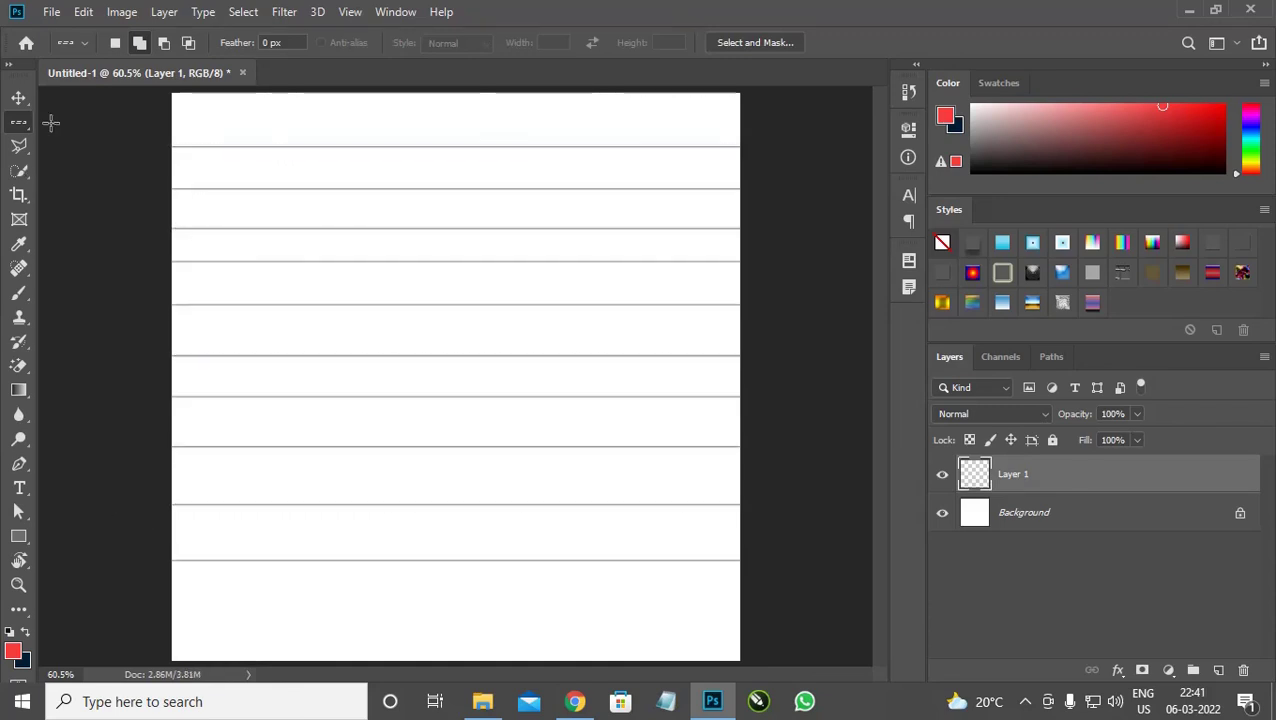
- Inspect the thin horizontal lines up close with the Move tool active, and delete Layer 1
{"action": "left_click", "coordinate": [19, 98]}
{"action": "scroll", "coordinate": [222, 142], "scroll_direction": "up", "scroll_amount": 5}
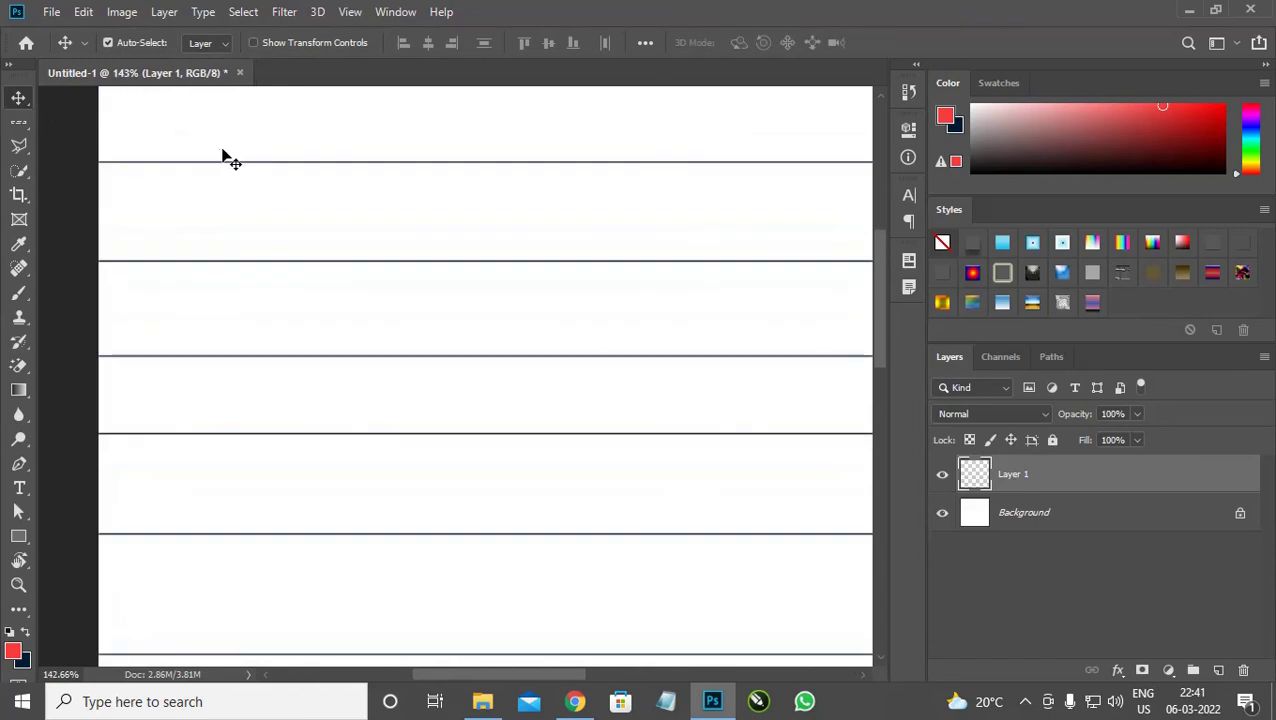
{"action": "scroll", "coordinate": [150, 172], "scroll_direction": "up", "scroll_amount": 7}
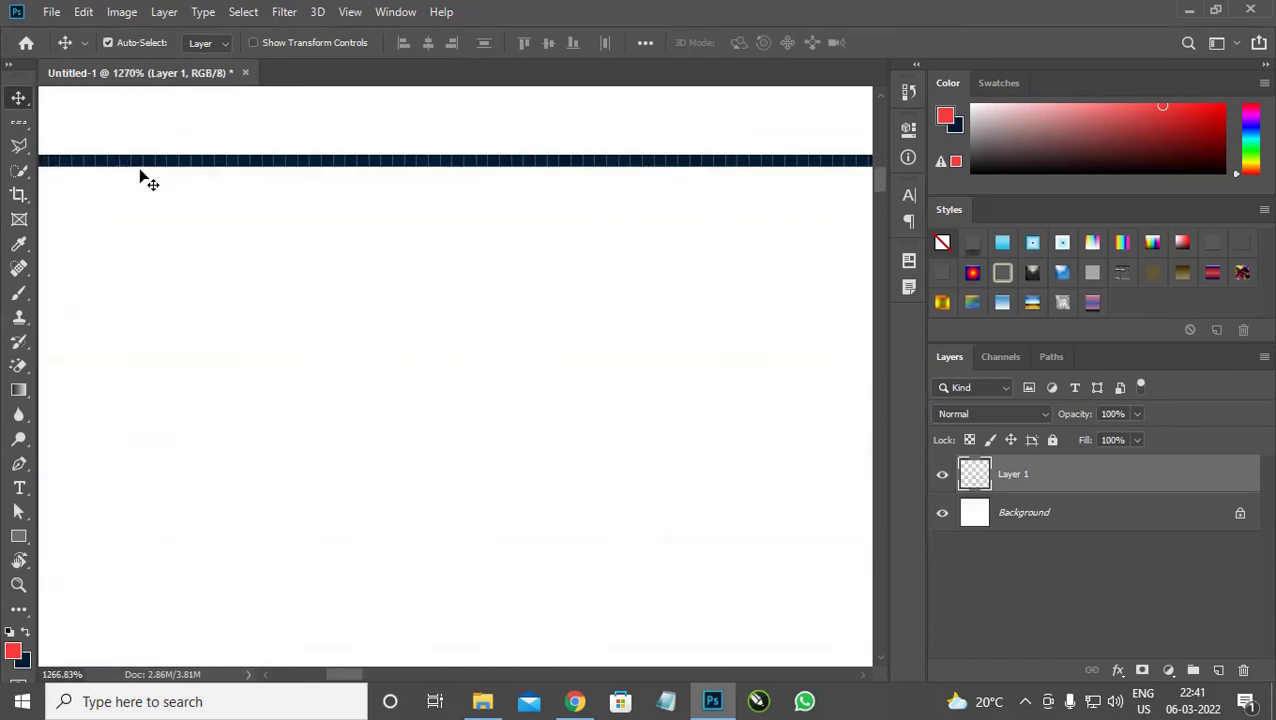
{"action": "scroll", "coordinate": [266, 216], "scroll_direction": "down", "scroll_amount": 10}
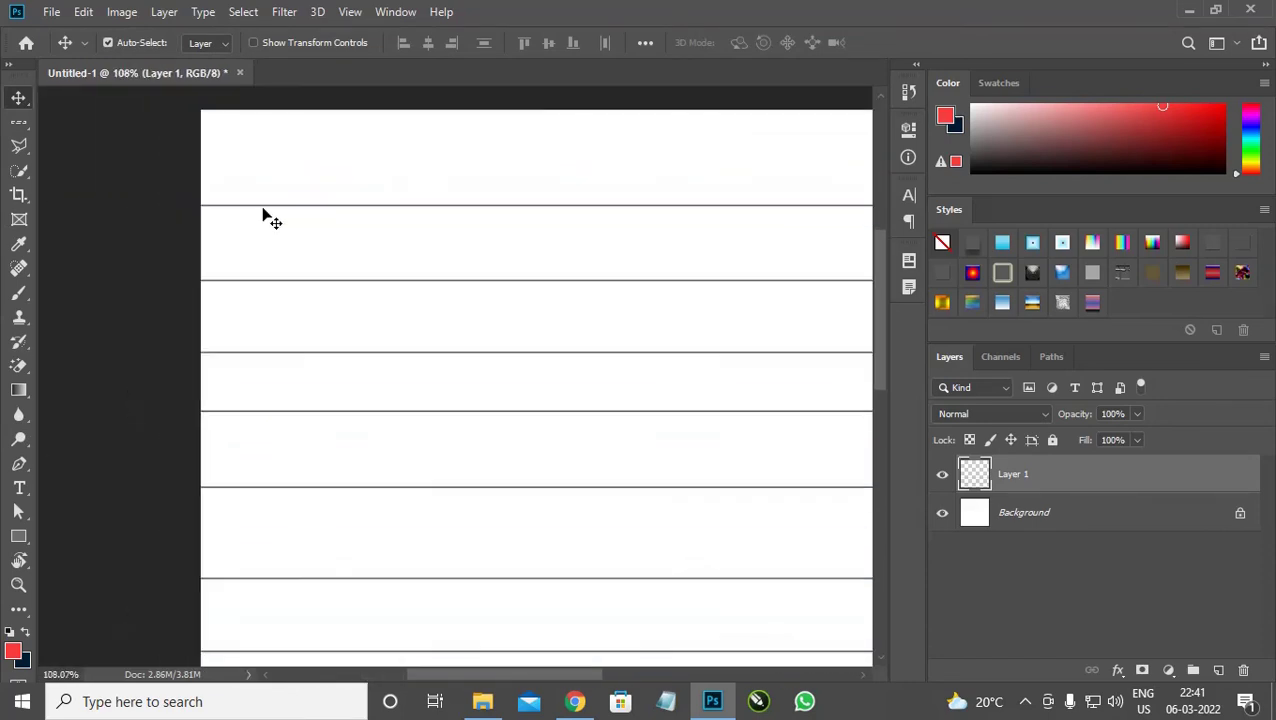
{"action": "scroll", "coordinate": [266, 216], "scroll_direction": "down", "scroll_amount": 3}
{"action": "scroll", "coordinate": [470, 288], "scroll_direction": "up", "scroll_amount": 4}
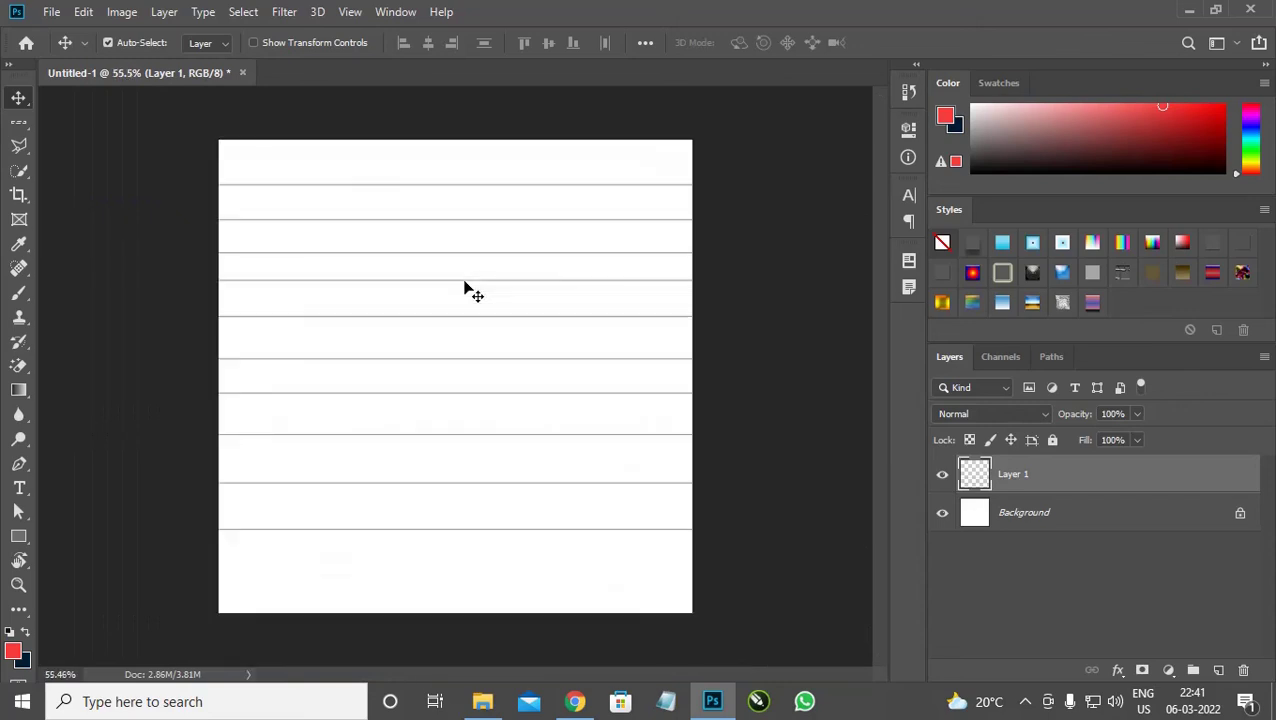
{"action": "key", "text": "Delete"}
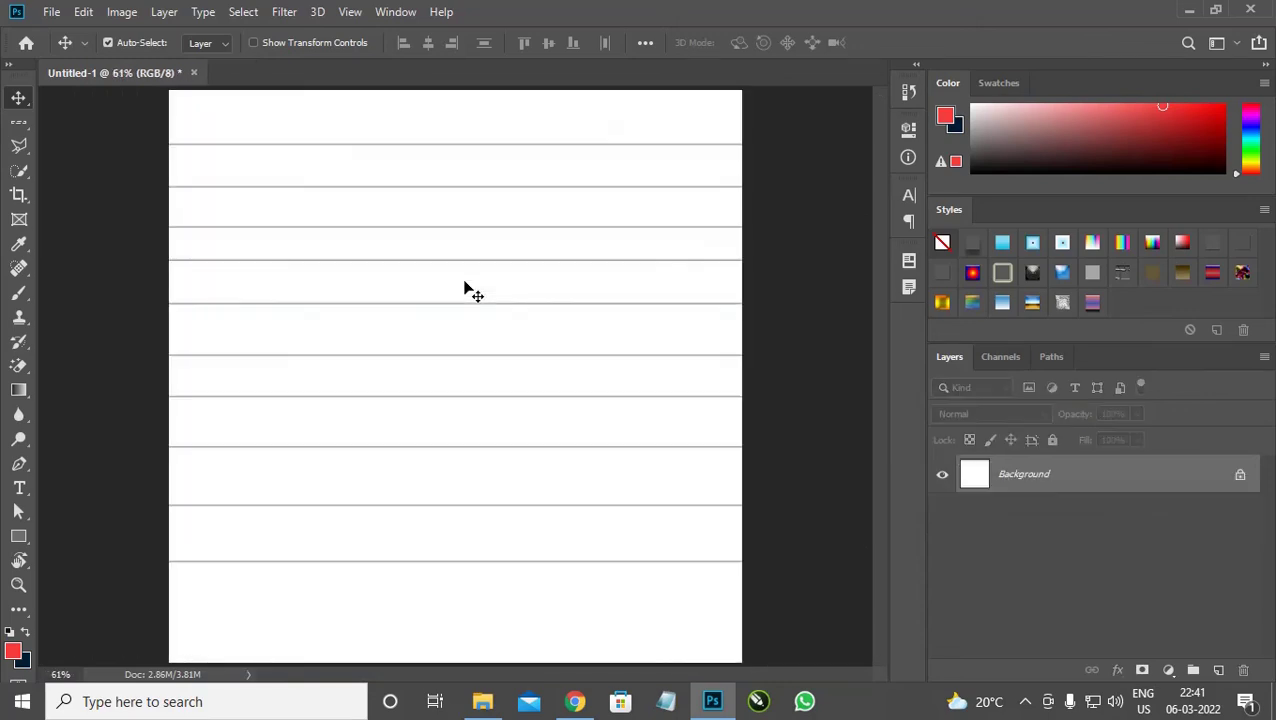
- Place four single-row selections in the upper half of the blank canvas and deselect them
{"action": "left_click", "coordinate": [18, 126]}
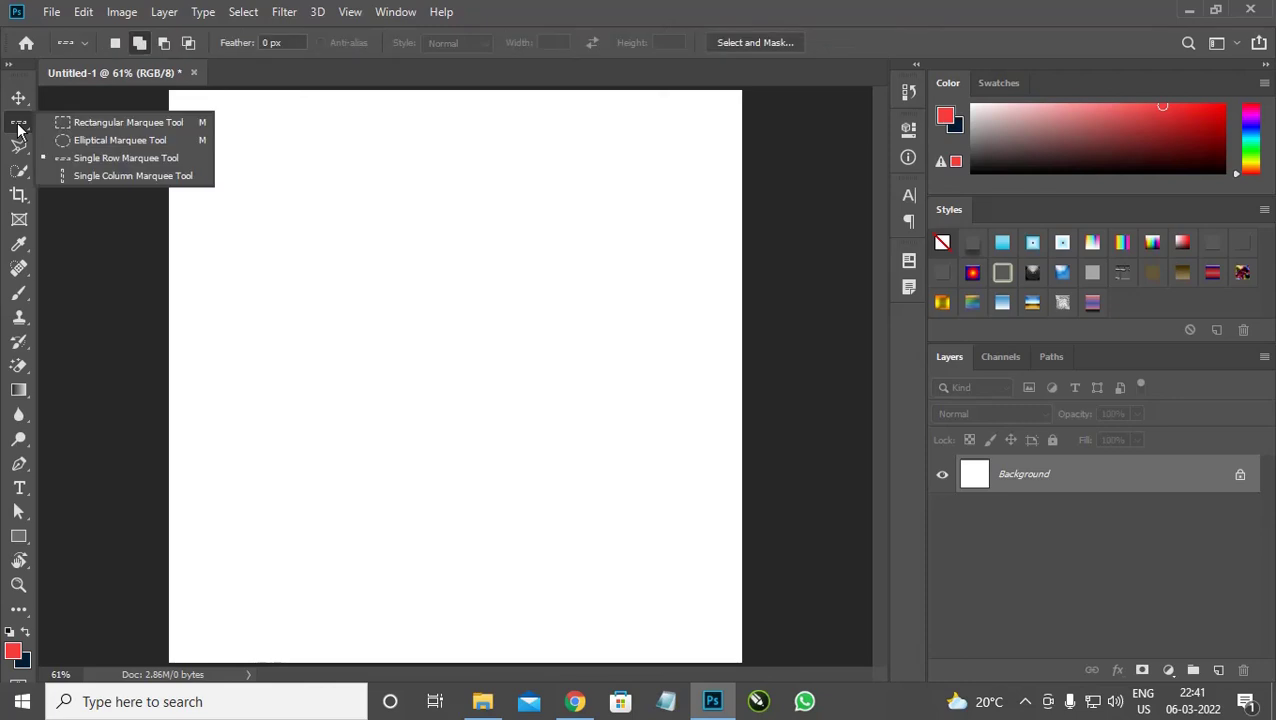
{"action": "left_click", "coordinate": [104, 163]}
{"action": "left_click_drag", "start_coordinate": [228, 159], "coordinate": [273, 183]}
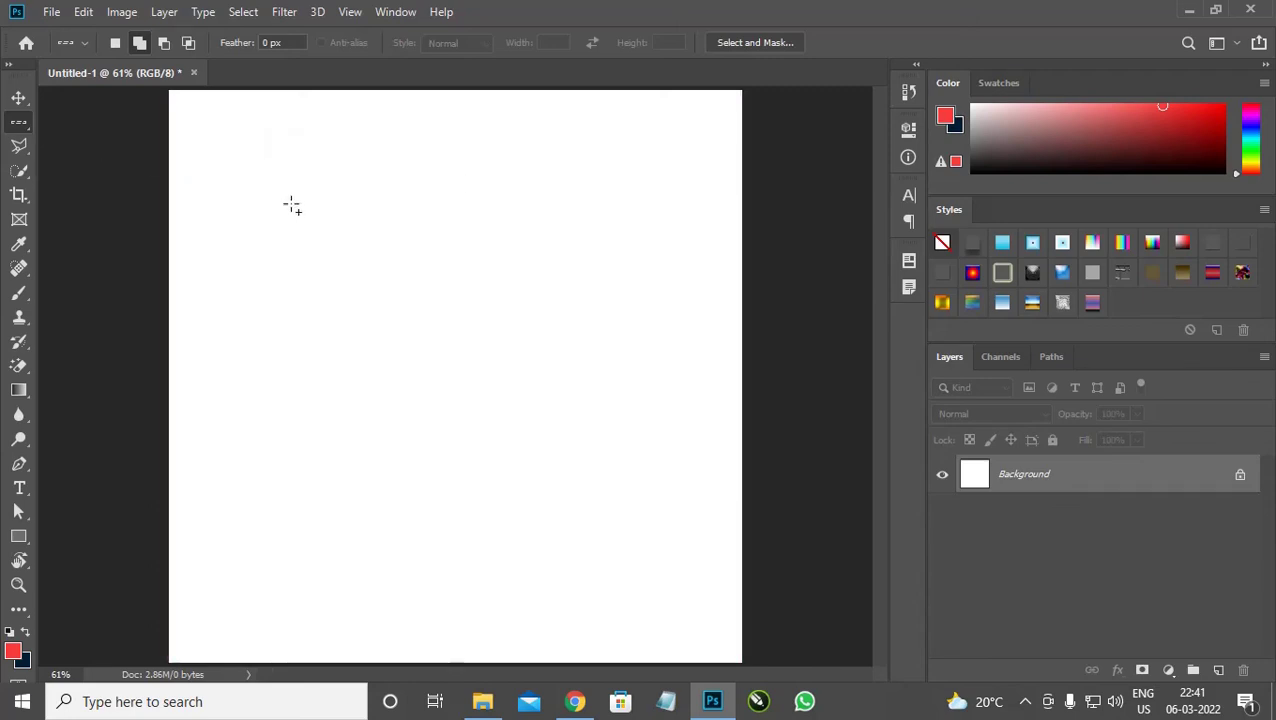
{"action": "left_click_drag", "start_coordinate": [249, 232], "coordinate": [276, 350]}
{"action": "scroll", "coordinate": [251, 149], "scroll_direction": "down", "scroll_amount": 1}
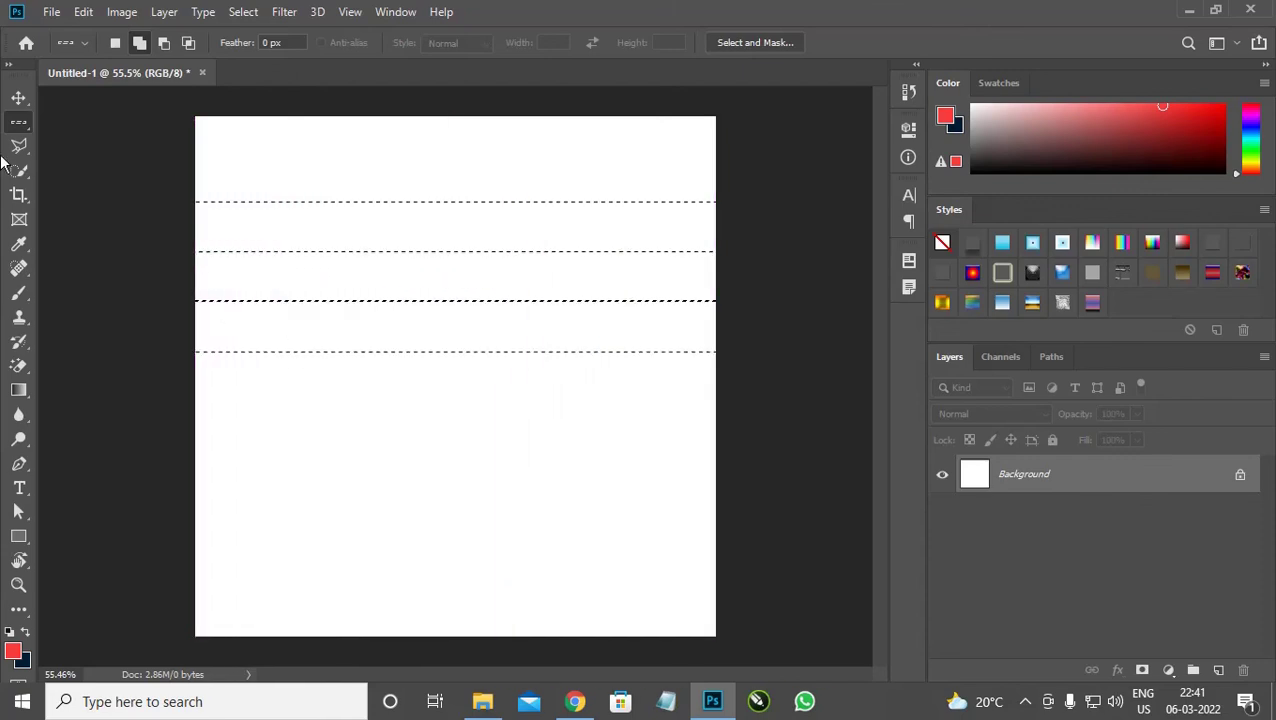
{"action": "key", "text": "ctrl+d"}
- Place one vertical selection in the left part of the canvas with the Single Column Marquee
{"action": "right_click", "coordinate": [18, 124]}
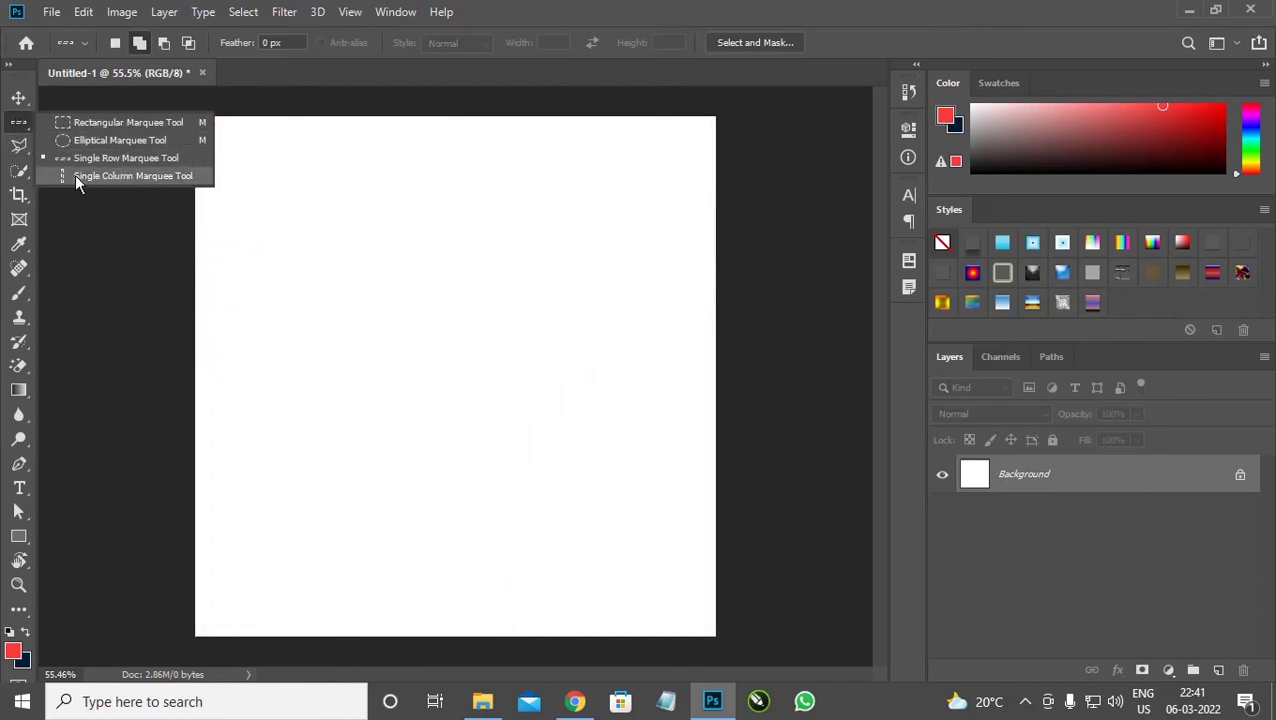
{"action": "left_click", "coordinate": [78, 177]}
{"action": "left_click", "coordinate": [256, 188]}
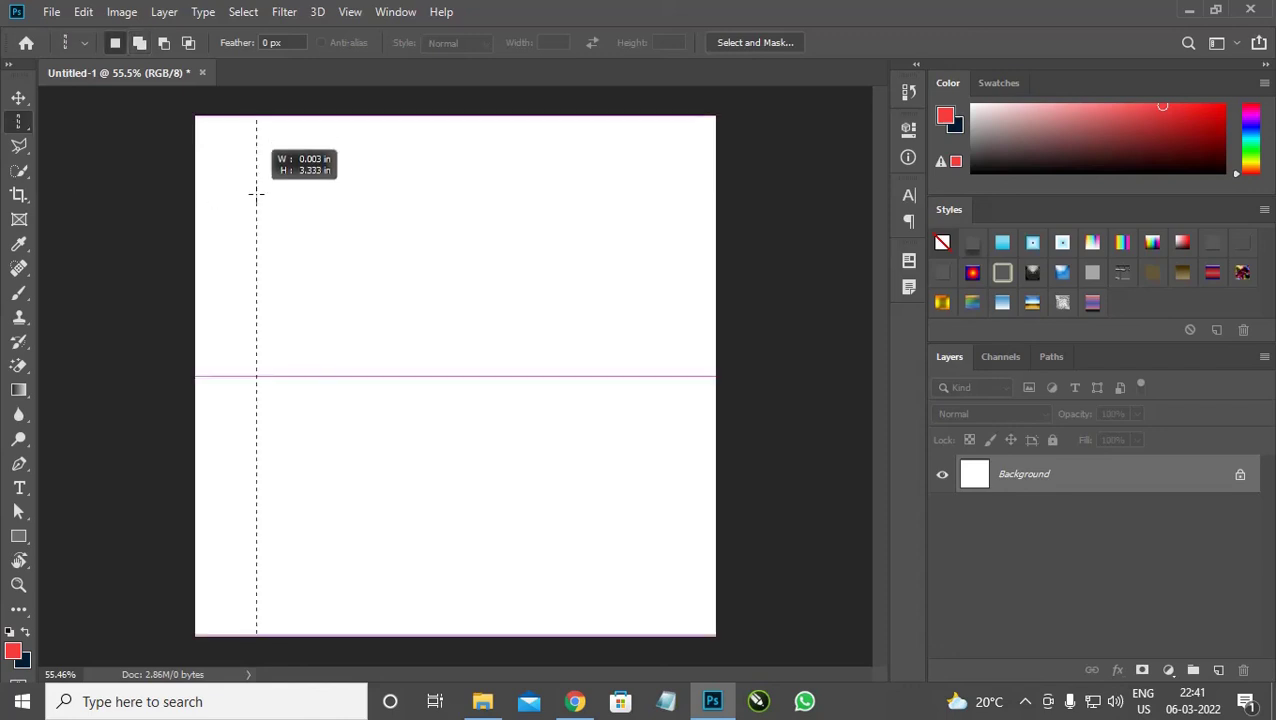
{"action": "left_click", "coordinate": [327, 185]}
{"action": "scroll", "coordinate": [373, 191], "scroll_direction": "down", "scroll_amount": 1}
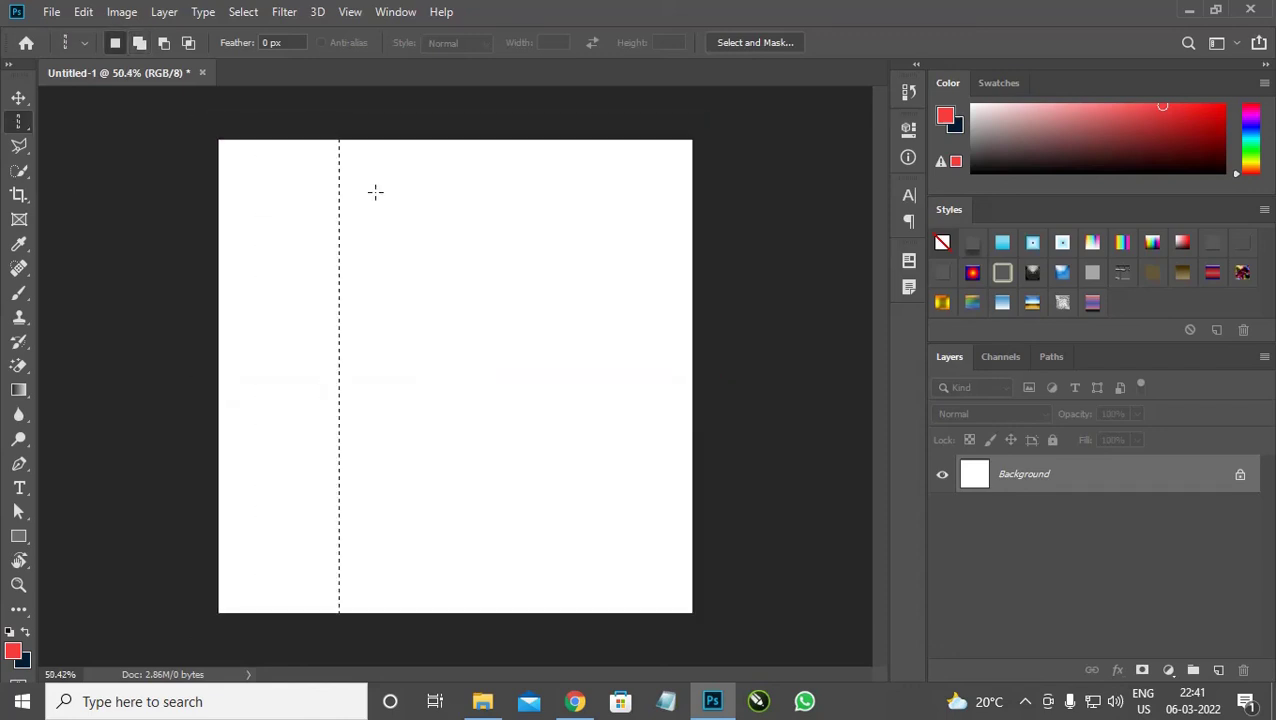
- Add six more single-column selections across the canvas in add mode, roughly evenly spaced
{"action": "left_click", "coordinate": [142, 42]}
{"action": "left_click_drag", "start_coordinate": [256, 180], "coordinate": [282, 196]}
{"action": "left_click_drag", "start_coordinate": [387, 205], "coordinate": [505, 240]}
{"action": "scroll", "coordinate": [336, 222], "scroll_direction": "up", "scroll_amount": 1}
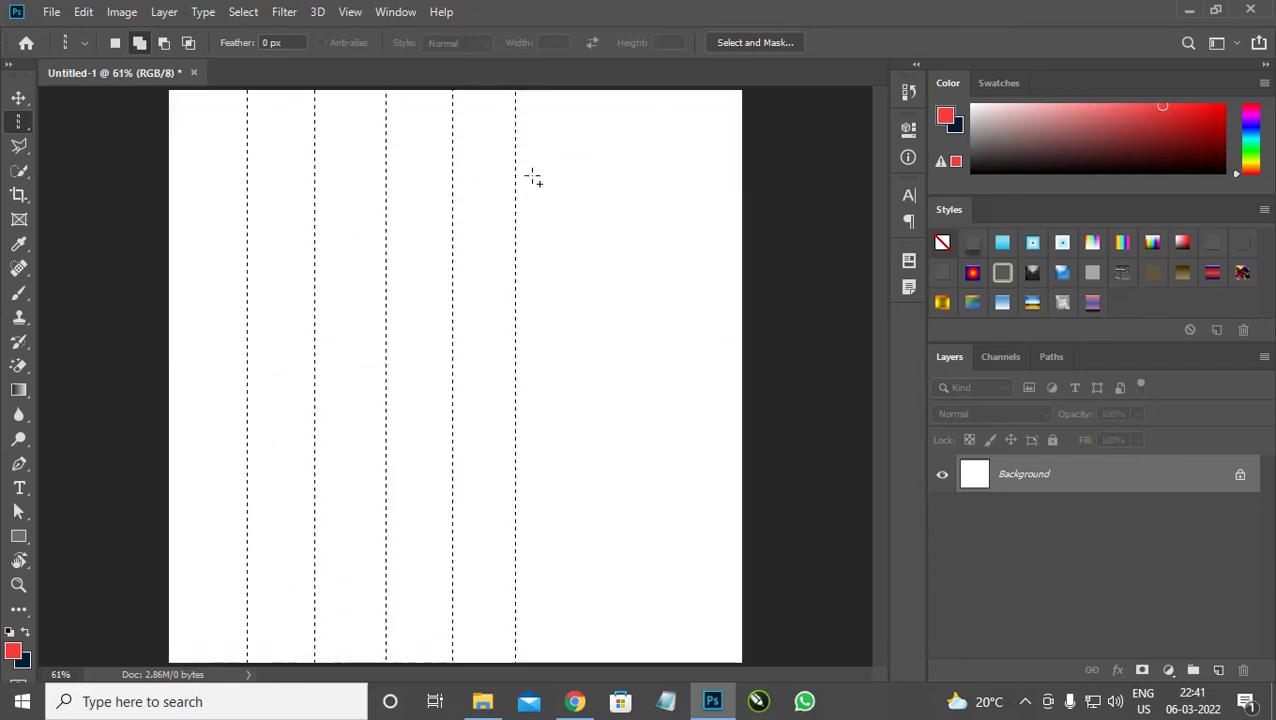
{"action": "left_click_drag", "start_coordinate": [578, 174], "coordinate": [652, 194]}
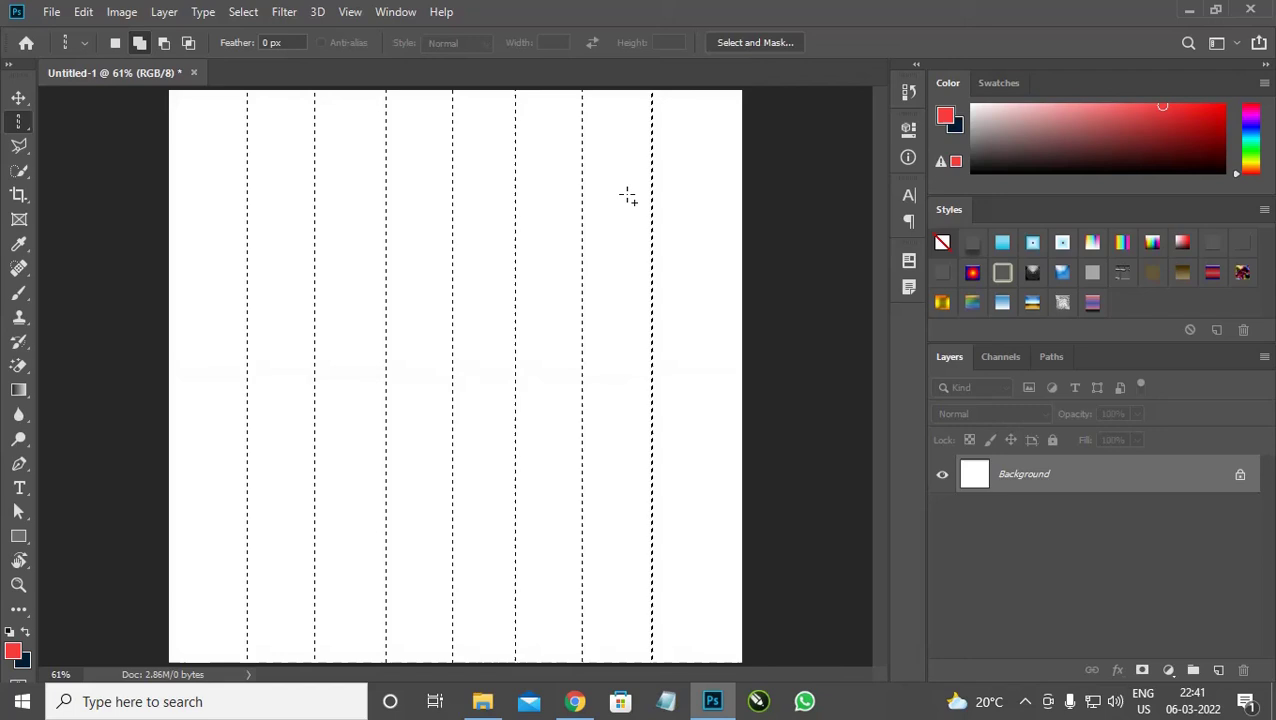
- Add four single-row selections across the columns in the canvas's upper half with the Single Row Marquee
{"action": "right_click", "coordinate": [18, 121]}
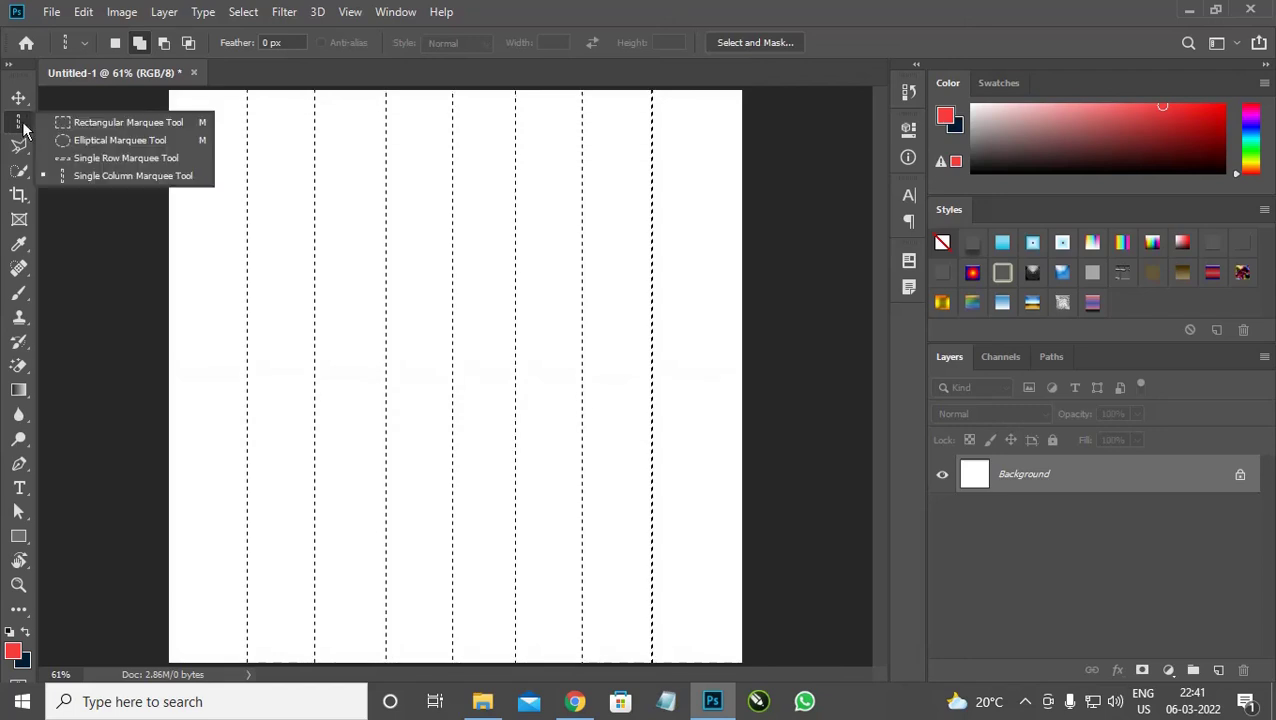
{"action": "left_click", "coordinate": [70, 158]}
{"action": "left_click", "coordinate": [196, 160]}
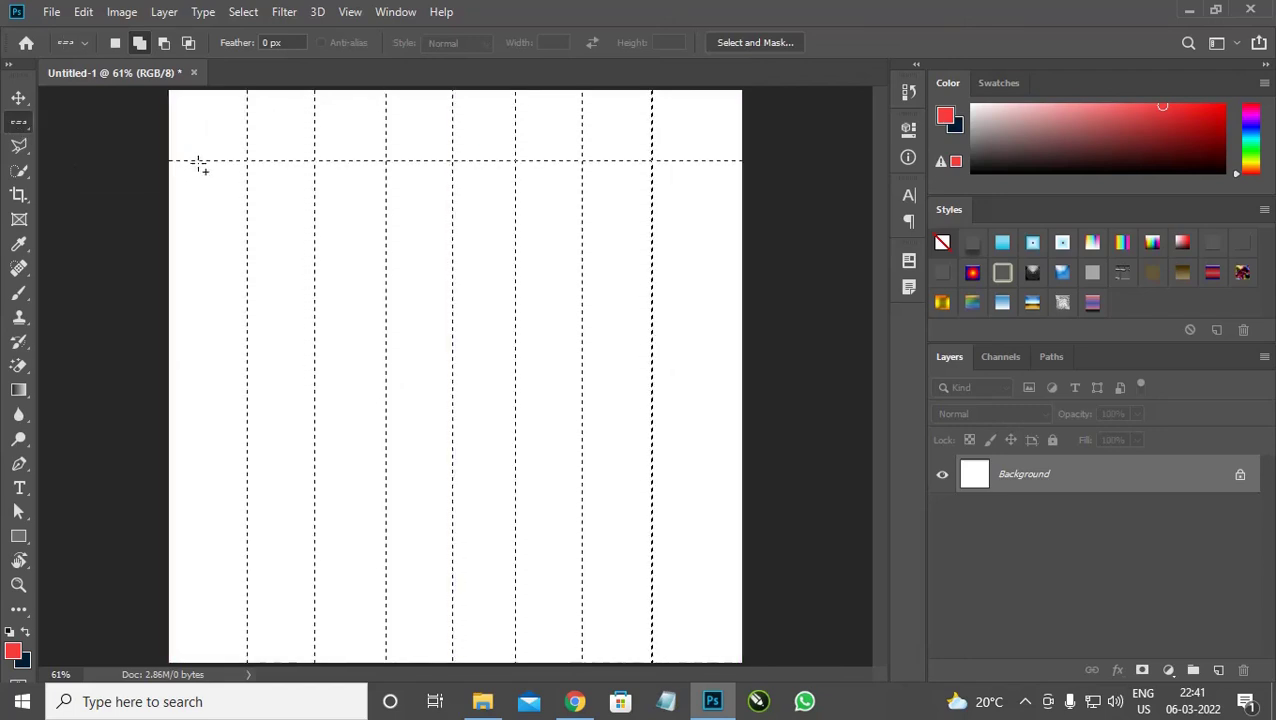
{"action": "left_click_drag", "start_coordinate": [205, 209], "coordinate": [209, 214]}
{"action": "left_click_drag", "start_coordinate": [214, 268], "coordinate": [213, 276]}
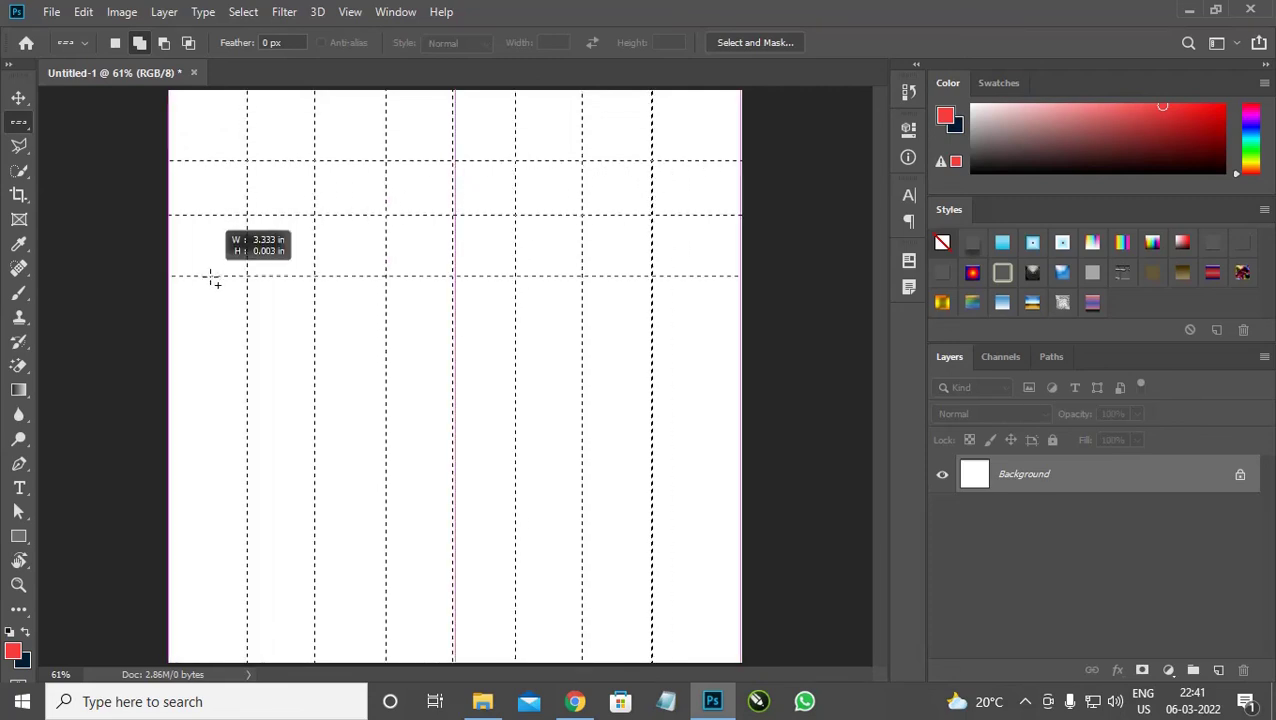
{"action": "left_click_drag", "start_coordinate": [212, 320], "coordinate": [200, 332]}
- Add a large circular selection below the rows, centered on the canvas width, with the Elliptical Marquee
{"action": "right_click", "coordinate": [18, 123]}
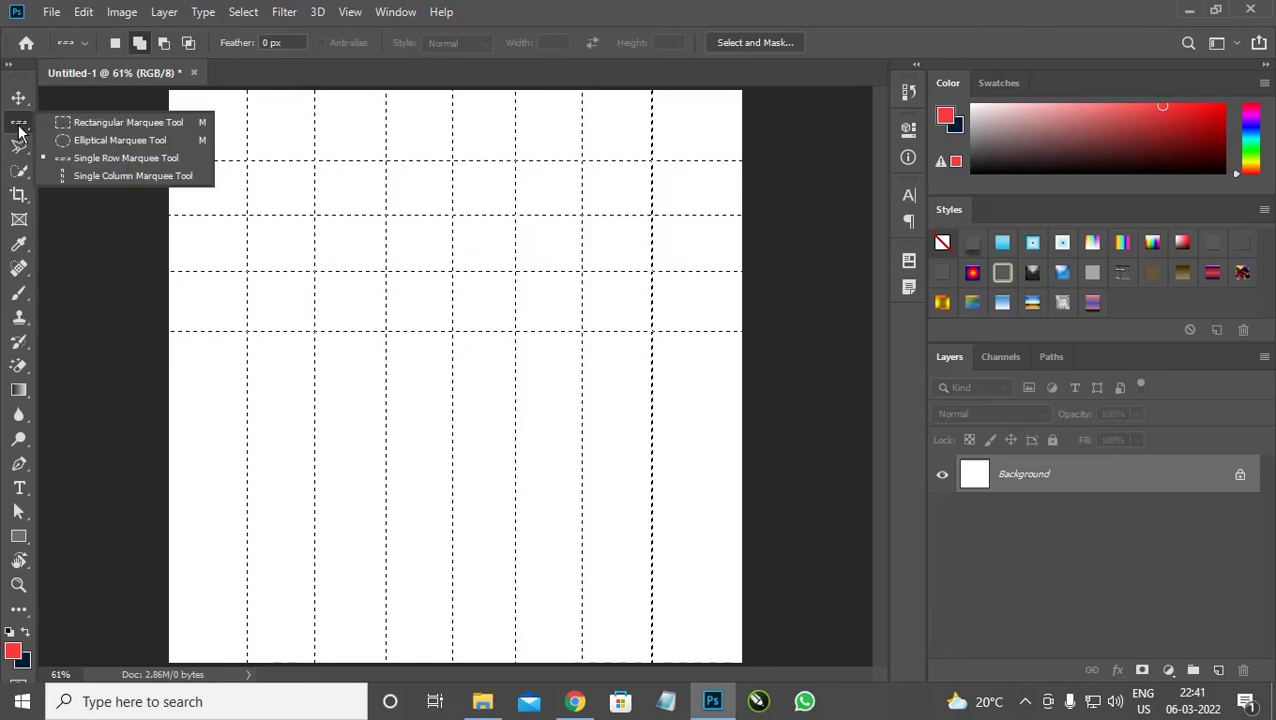
{"action": "left_click", "coordinate": [83, 140]}
{"action": "left_click_drag", "start_coordinate": [345, 373], "coordinate": [352, 377]}
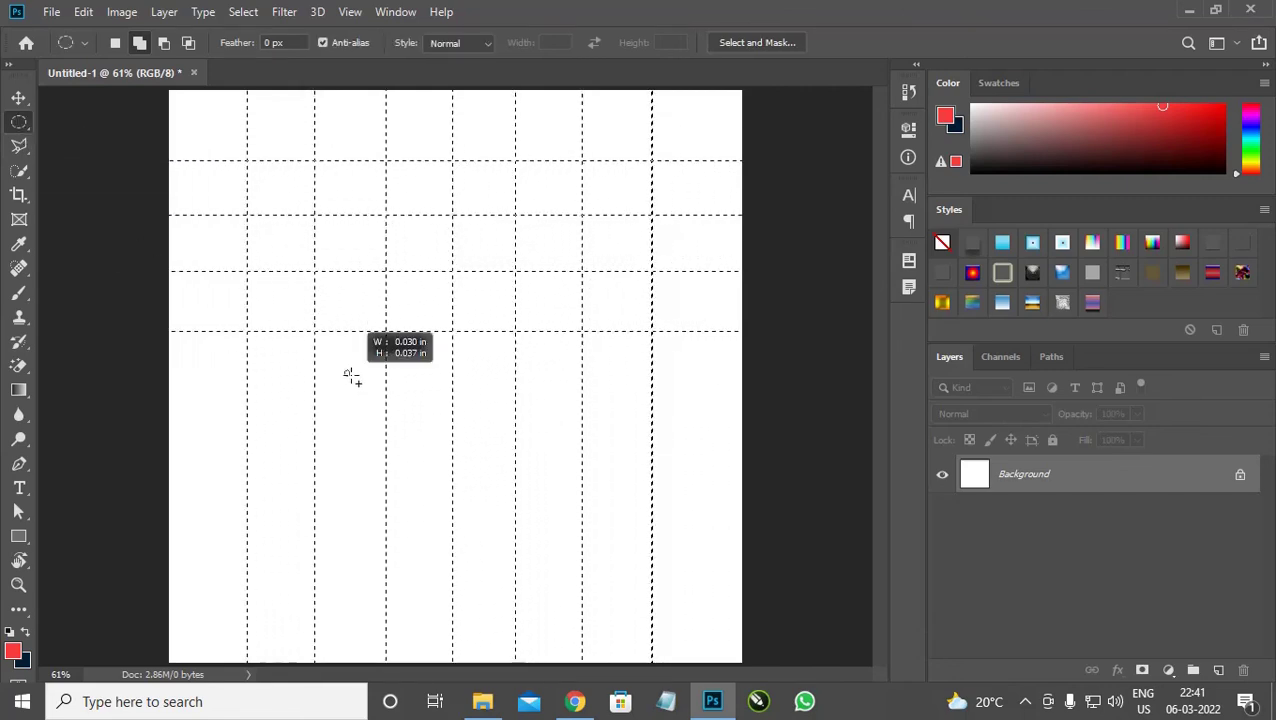
{"action": "left_click_drag", "start_coordinate": [390, 420], "coordinate": [562, 622]}
{"action": "scroll", "coordinate": [561, 498], "scroll_direction": "down", "scroll_amount": 1}
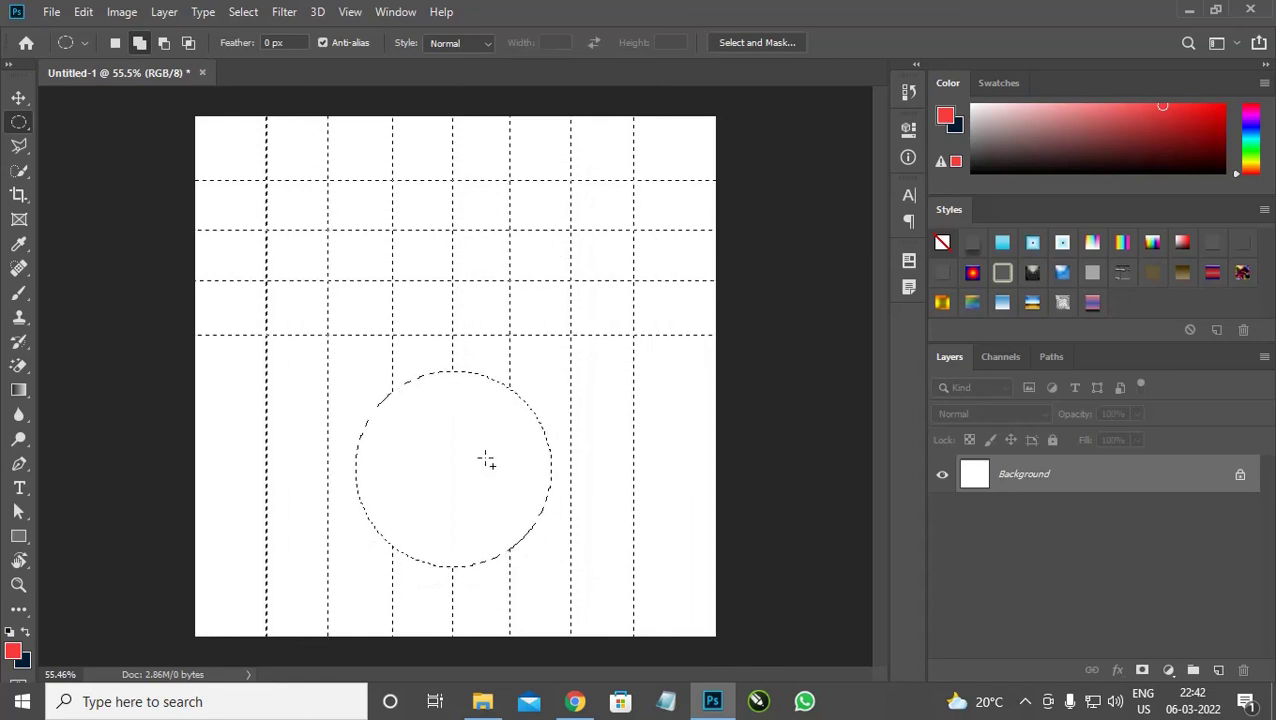
- Fill the combined row, column and circle selection with the red foreground color on a new layer and deselect it
{"action": "left_click", "coordinate": [1218, 670]}
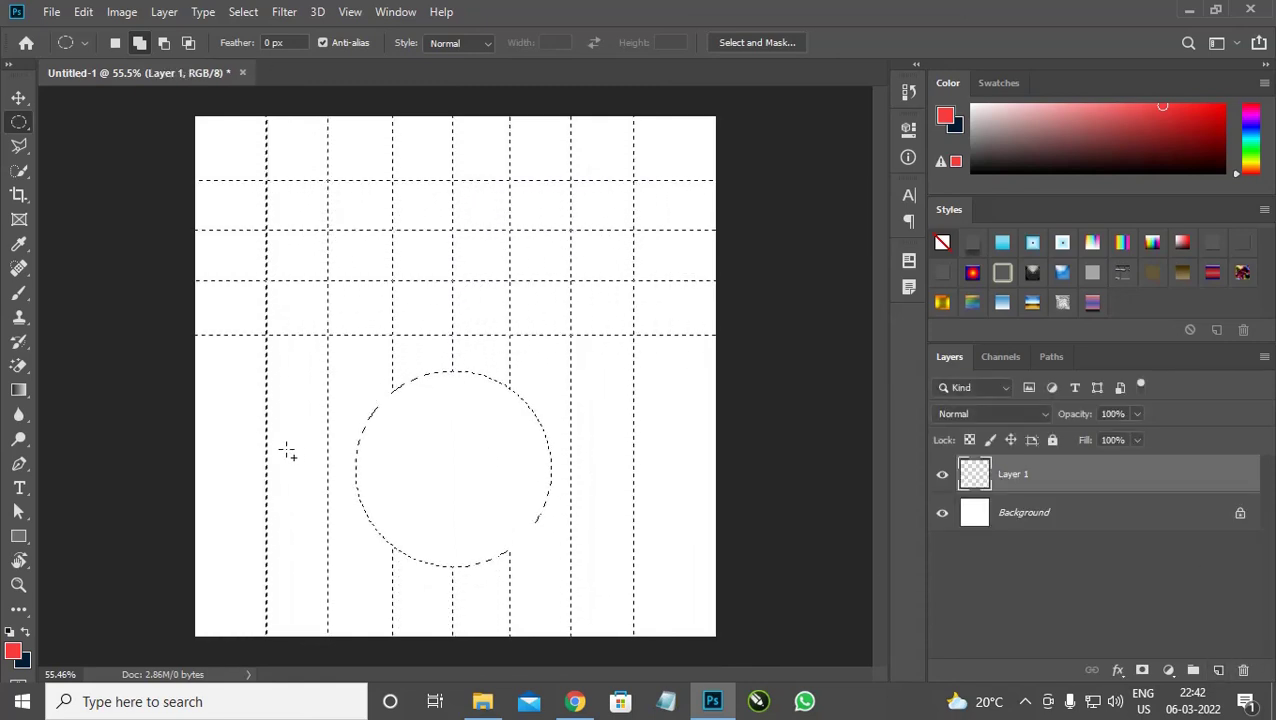
{"action": "key", "text": "alt+BackSpace"}
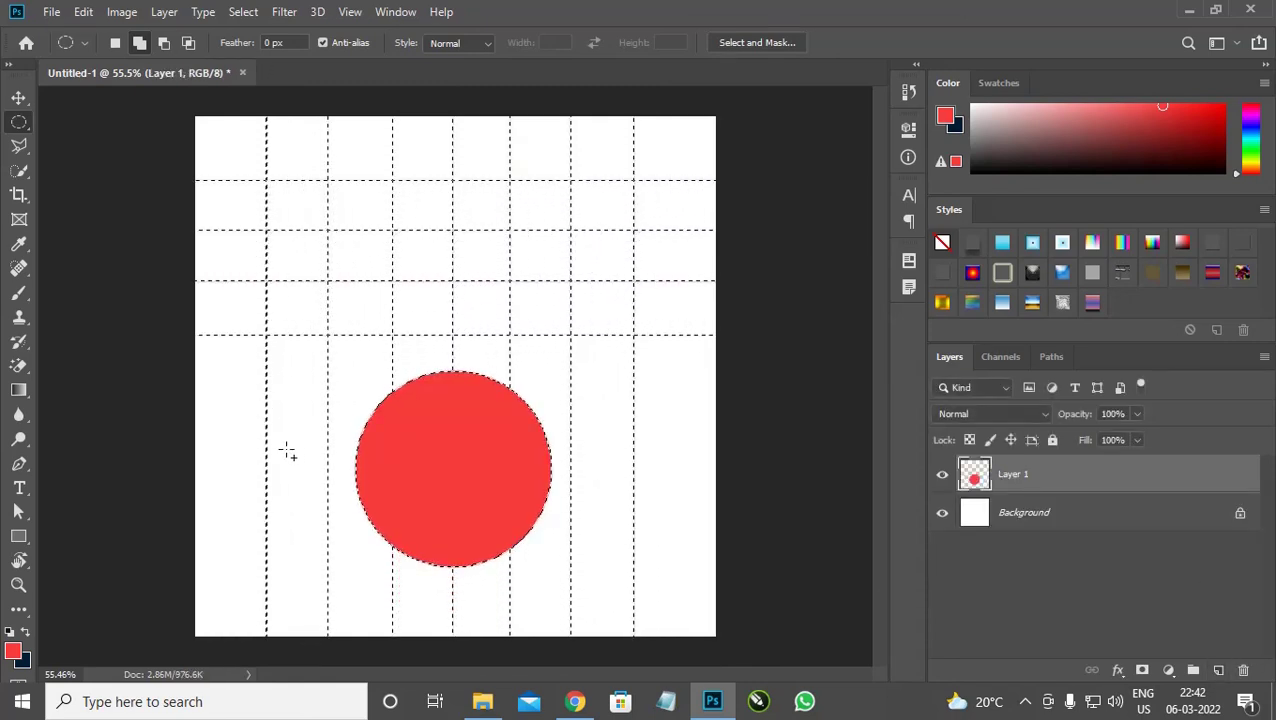
{"action": "key", "text": "ctrl+d"}
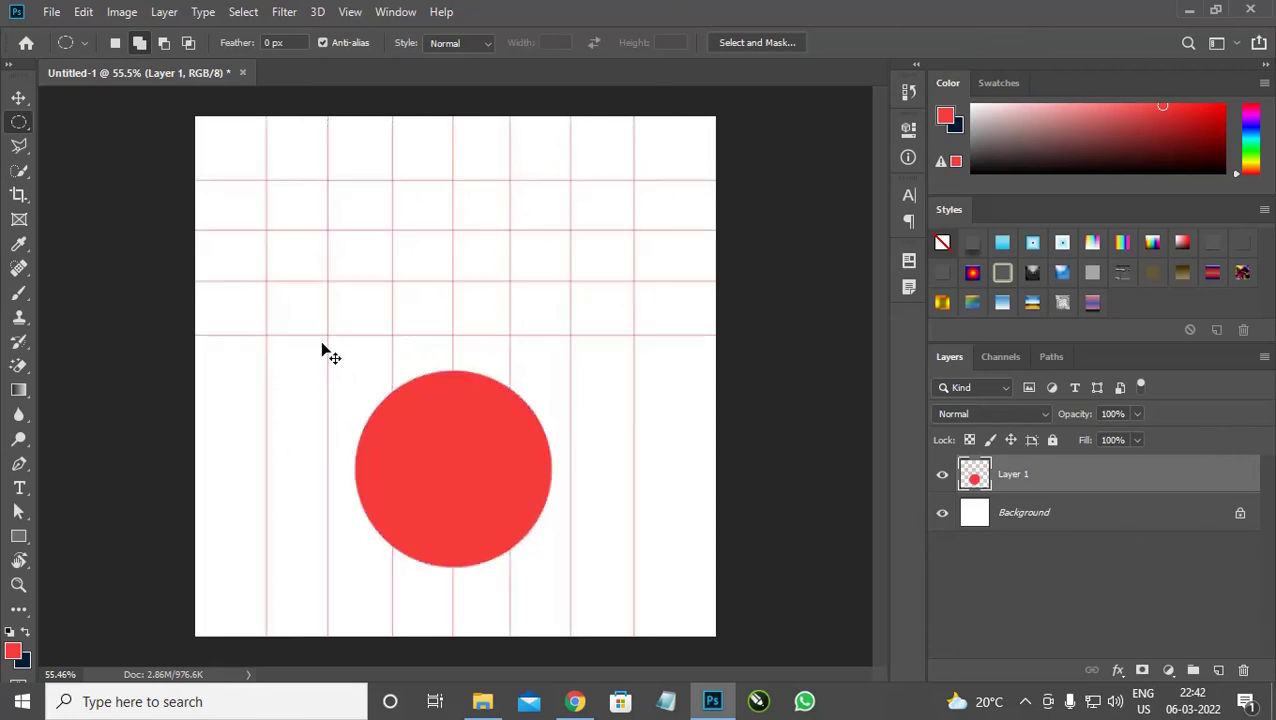
{"action": "key", "text": "v"}
{"action": "scroll", "coordinate": [308, 507], "scroll_direction": "up", "scroll_amount": 6}
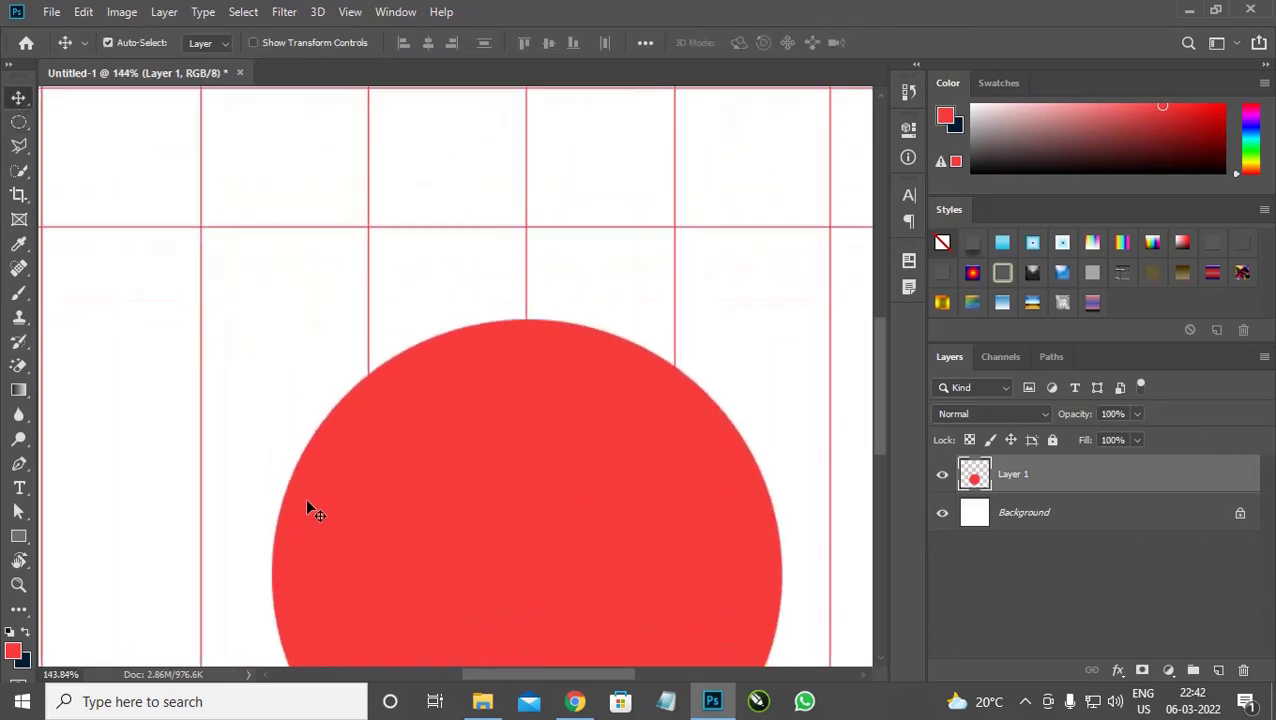
{"action": "scroll", "coordinate": [384, 378], "scroll_direction": "up", "scroll_amount": 2}
{"action": "scroll", "coordinate": [390, 362], "scroll_direction": "down", "scroll_amount": 5}
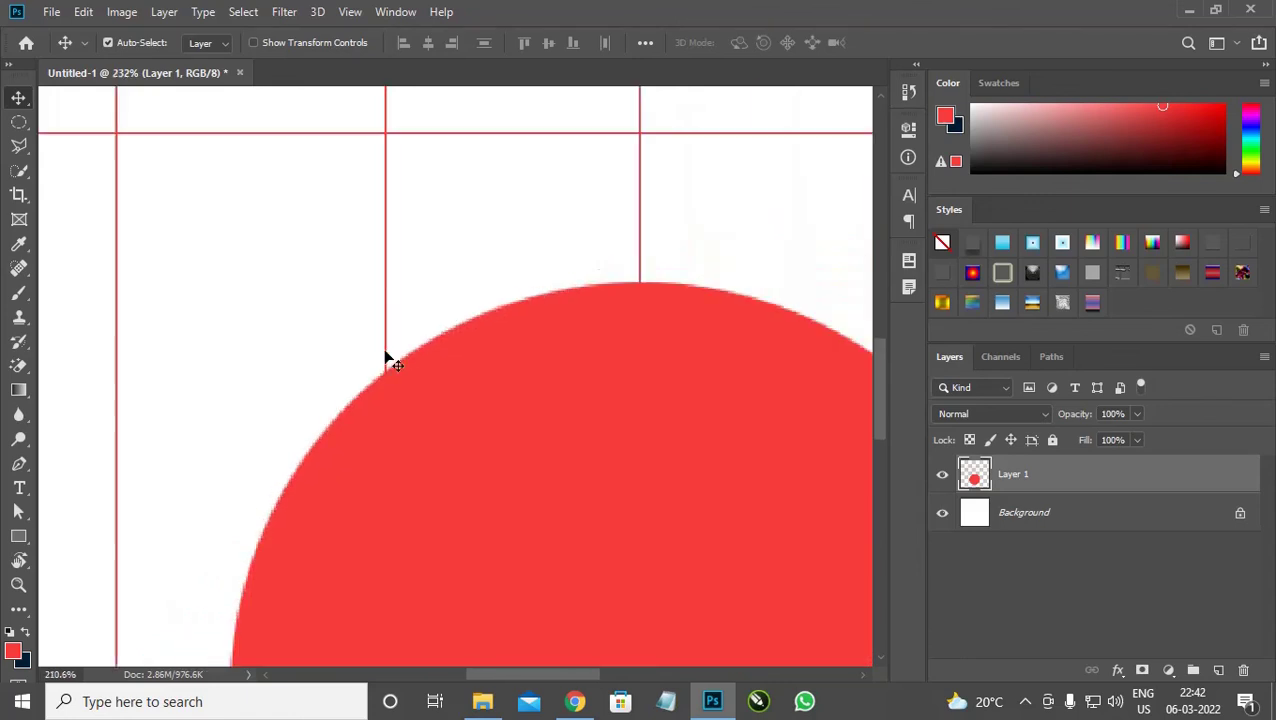
{"action": "scroll", "coordinate": [385, 353], "scroll_direction": "down", "scroll_amount": 3}
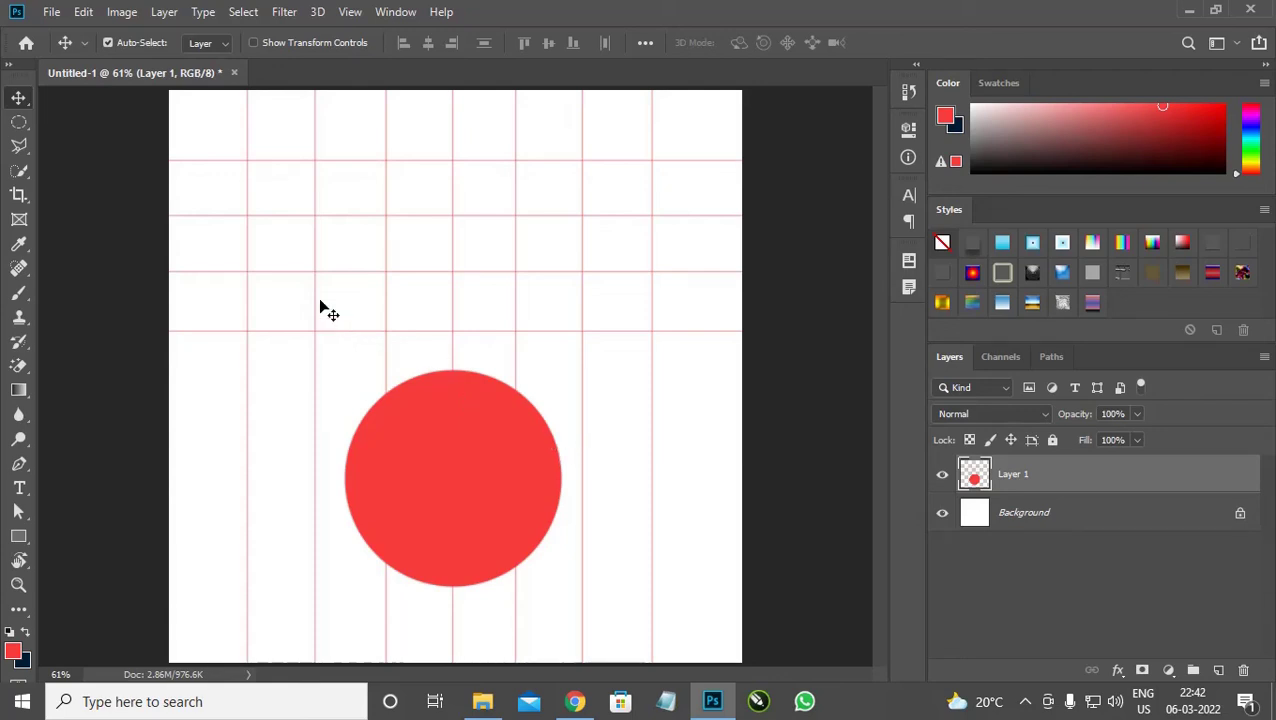
{"action": "left_click", "coordinate": [19, 121]}
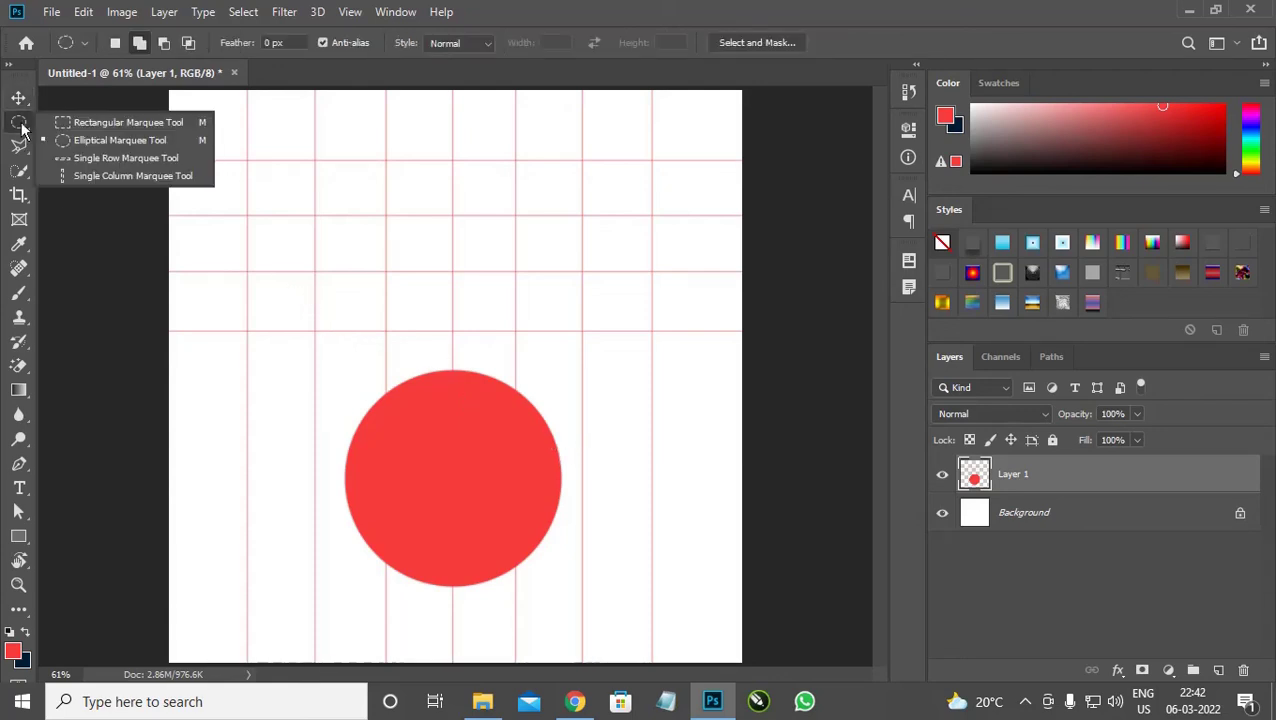
{"action": "left_click", "coordinate": [92, 125]}
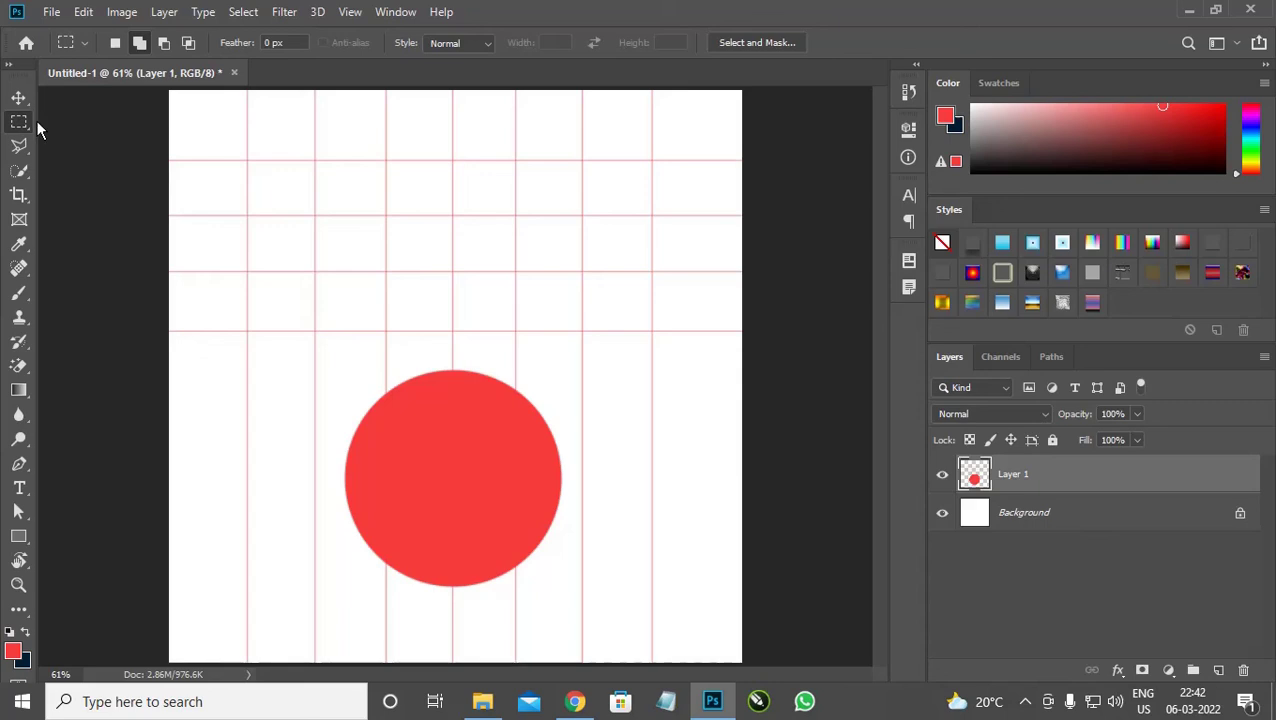
{"action": "left_click", "coordinate": [24, 147]}
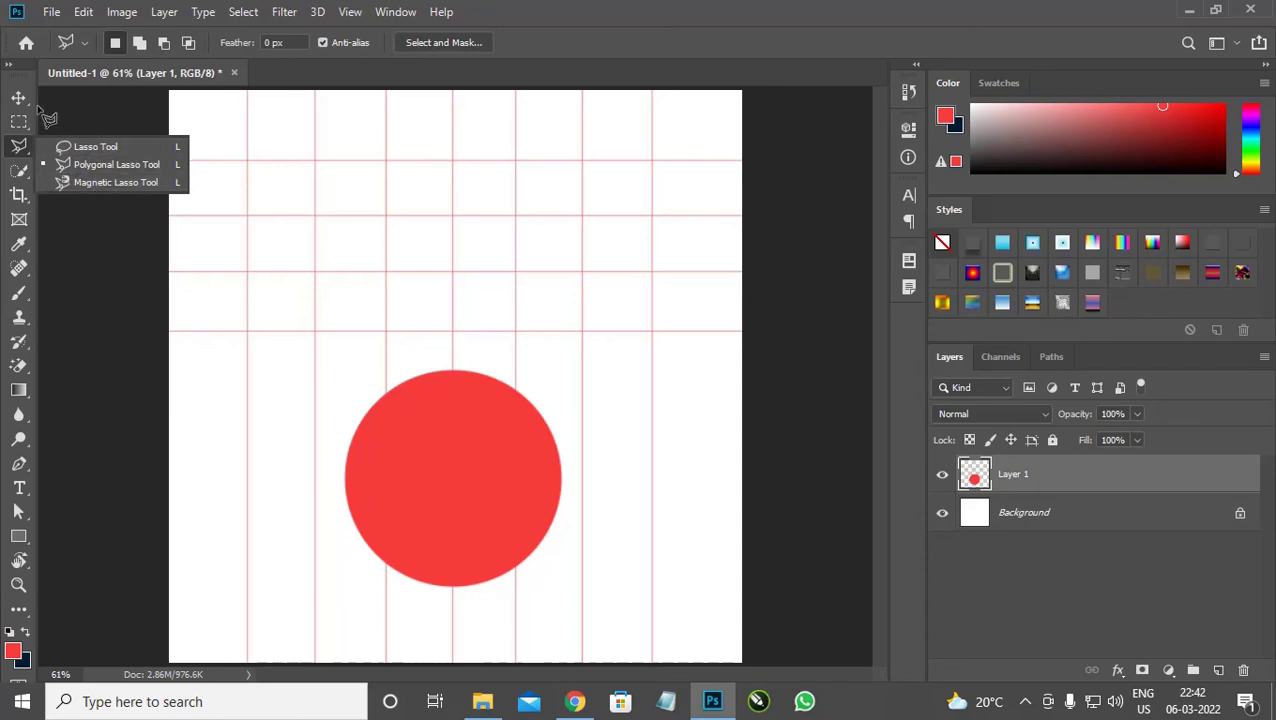
{"action": "key", "text": "v"}
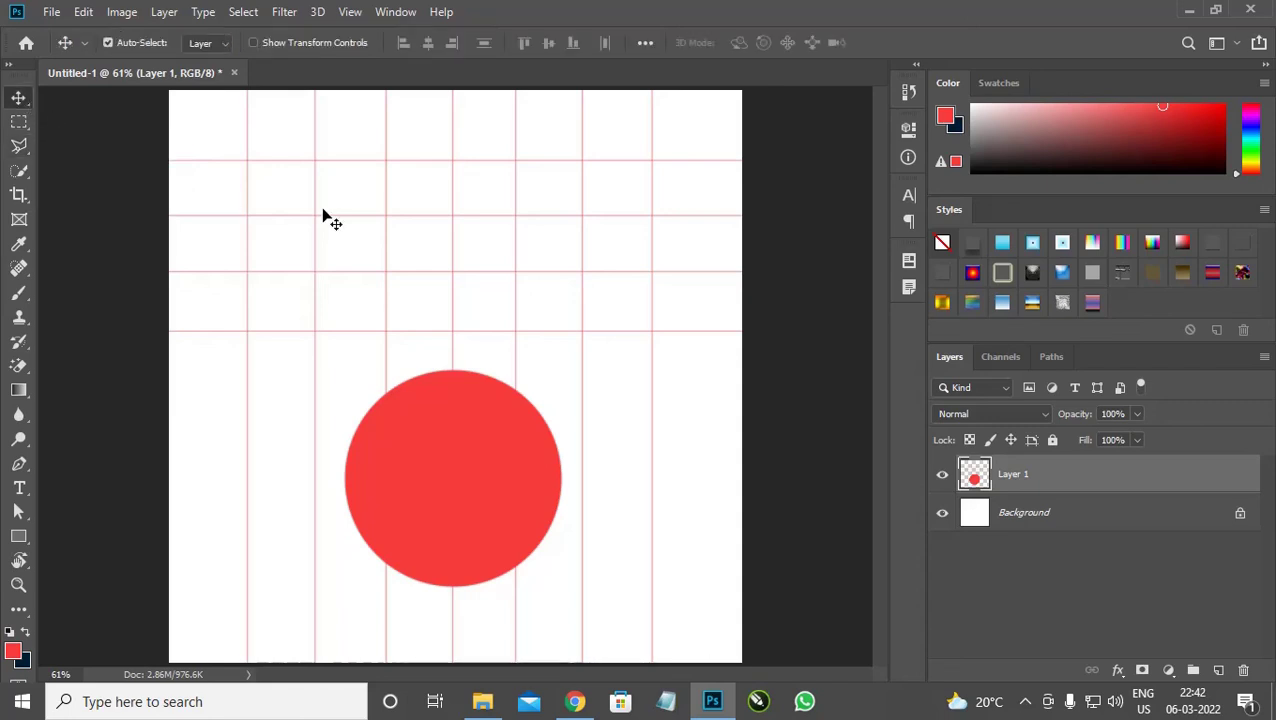